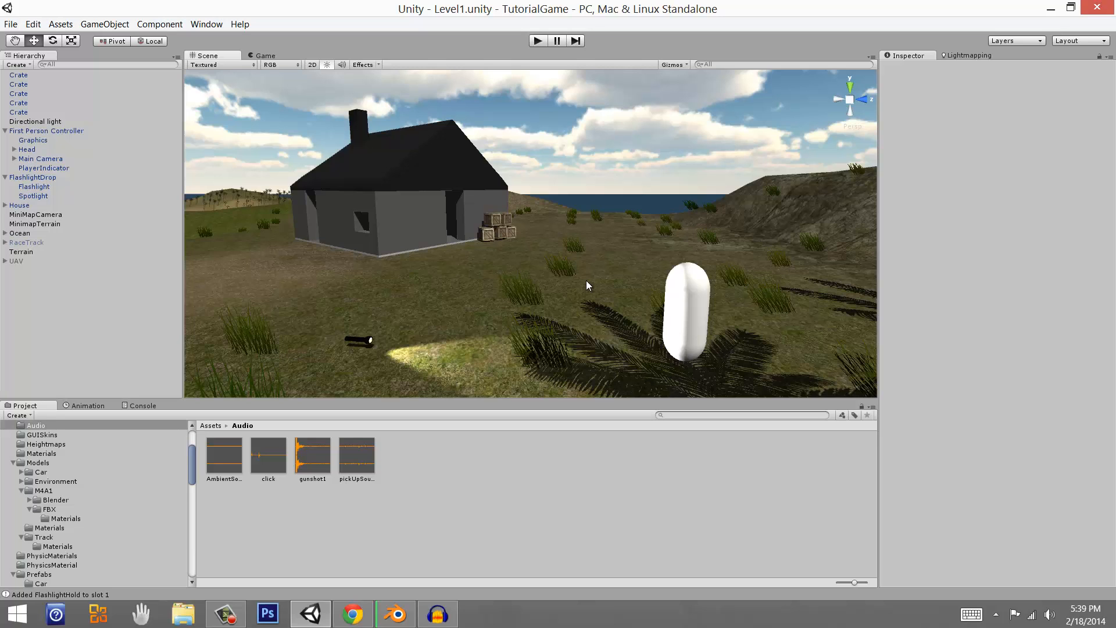
# Step: Run the game, hide the cursor, and walk toward the house while firing the rifle at its wall
pyautogui.hotkey('ctrl', 'p')
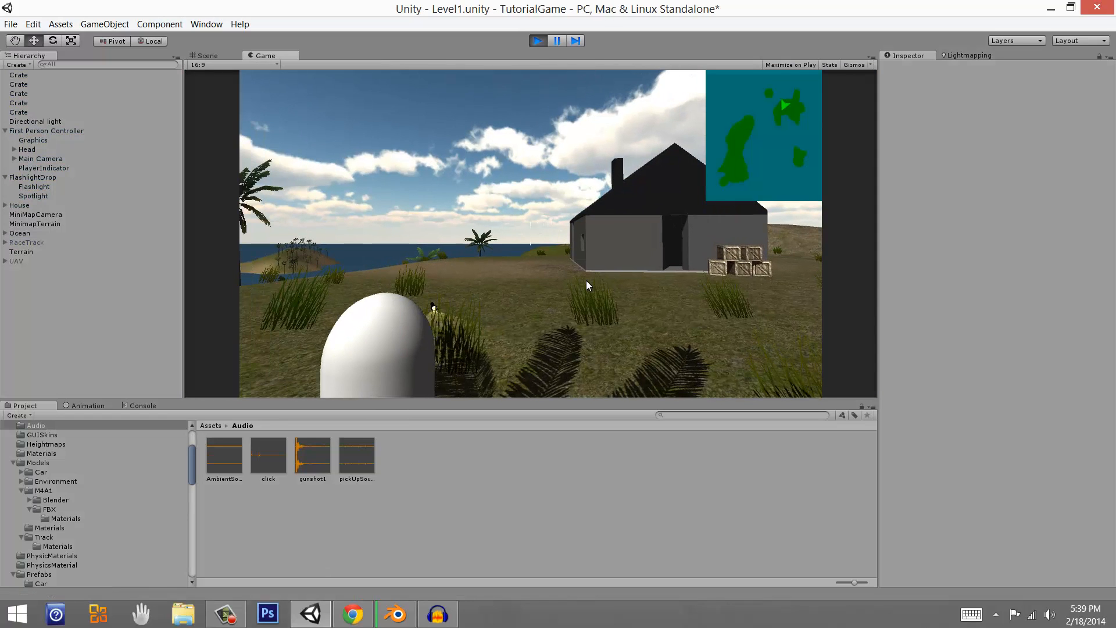
pyautogui.press('h')
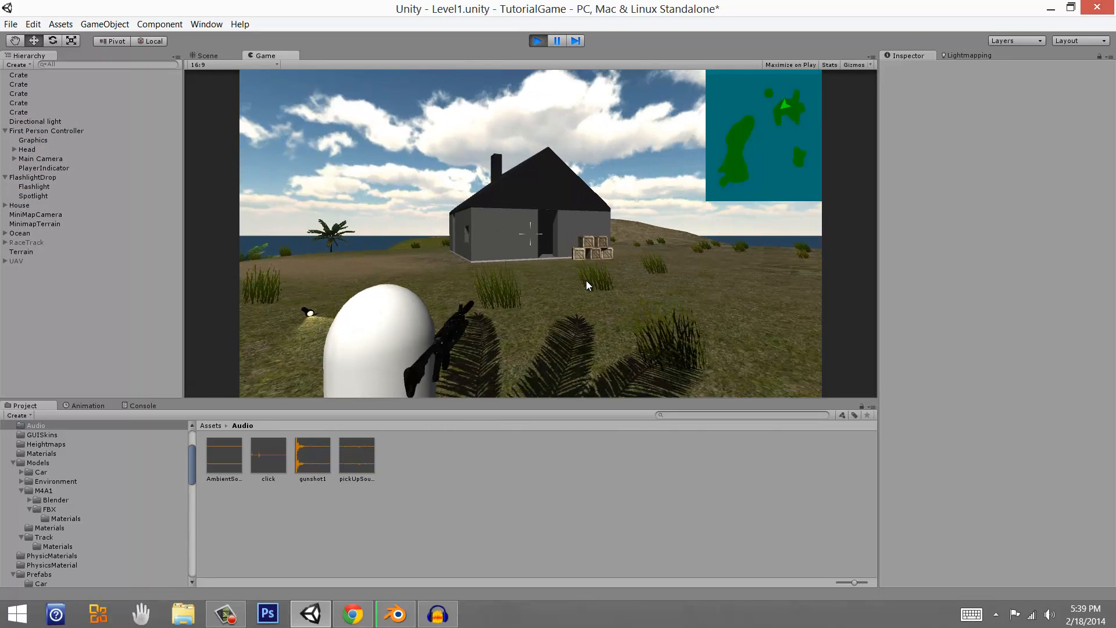
pyautogui.press('w')
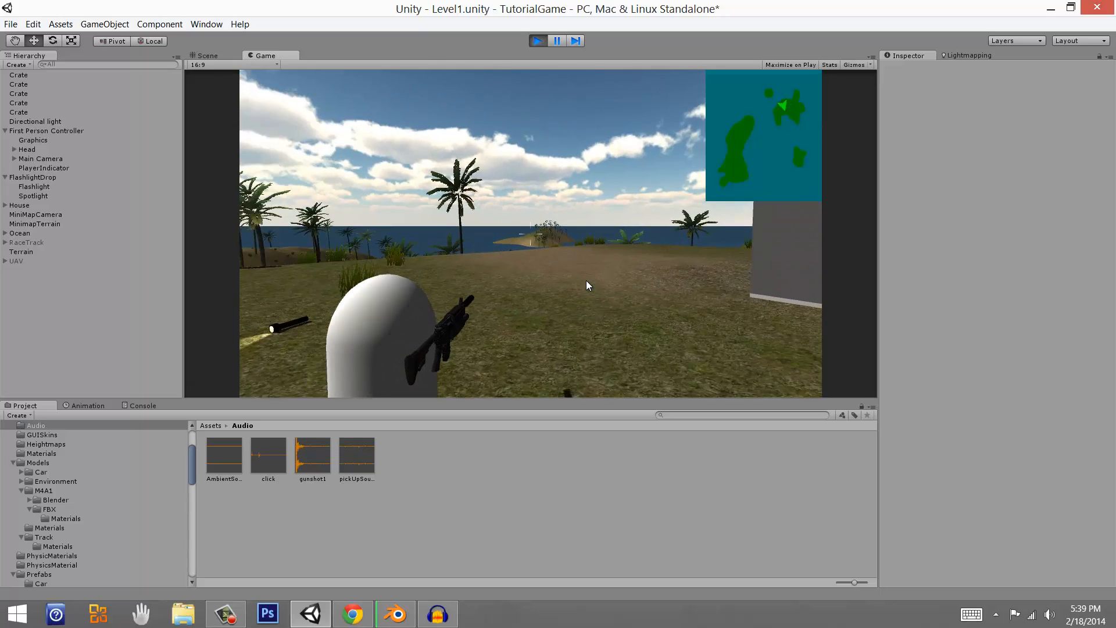
pyautogui.press('w')
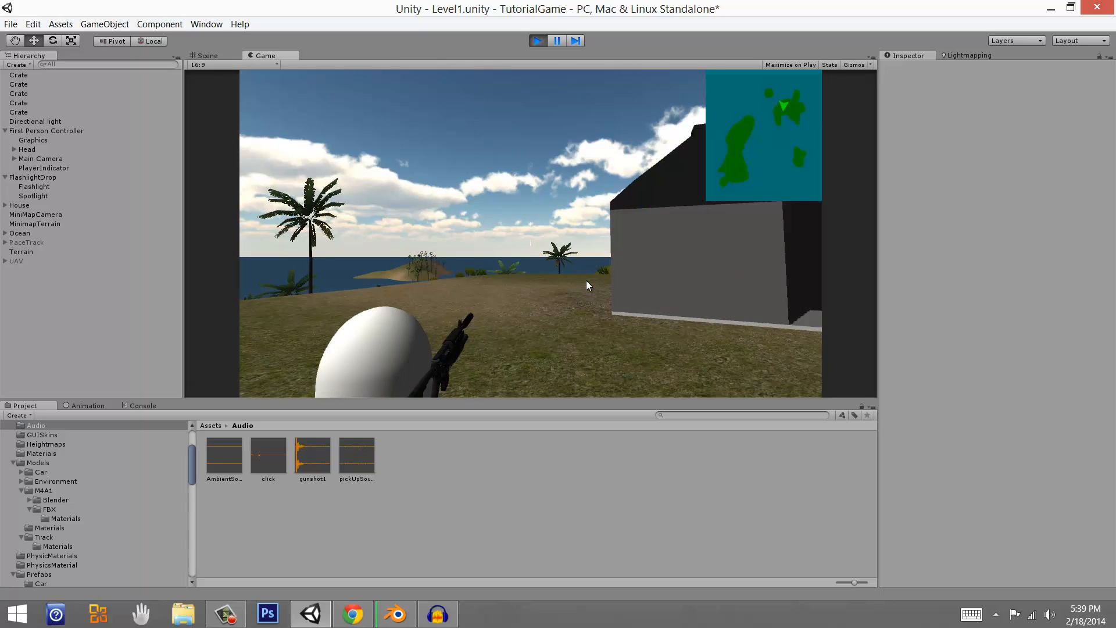
pyautogui.press('a')
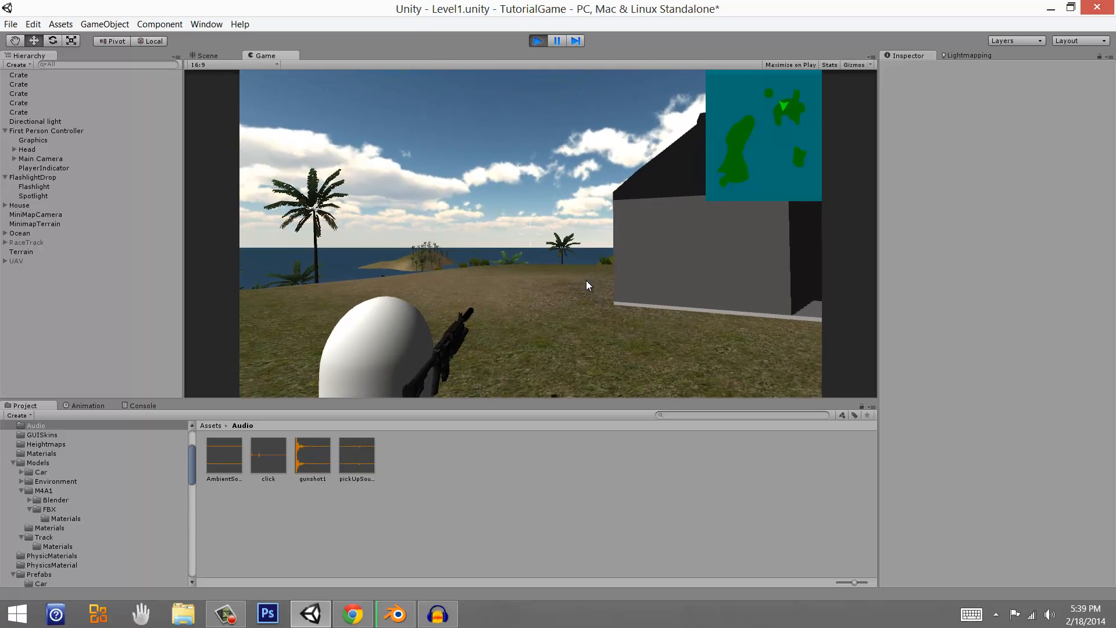
pyautogui.click(587, 285)
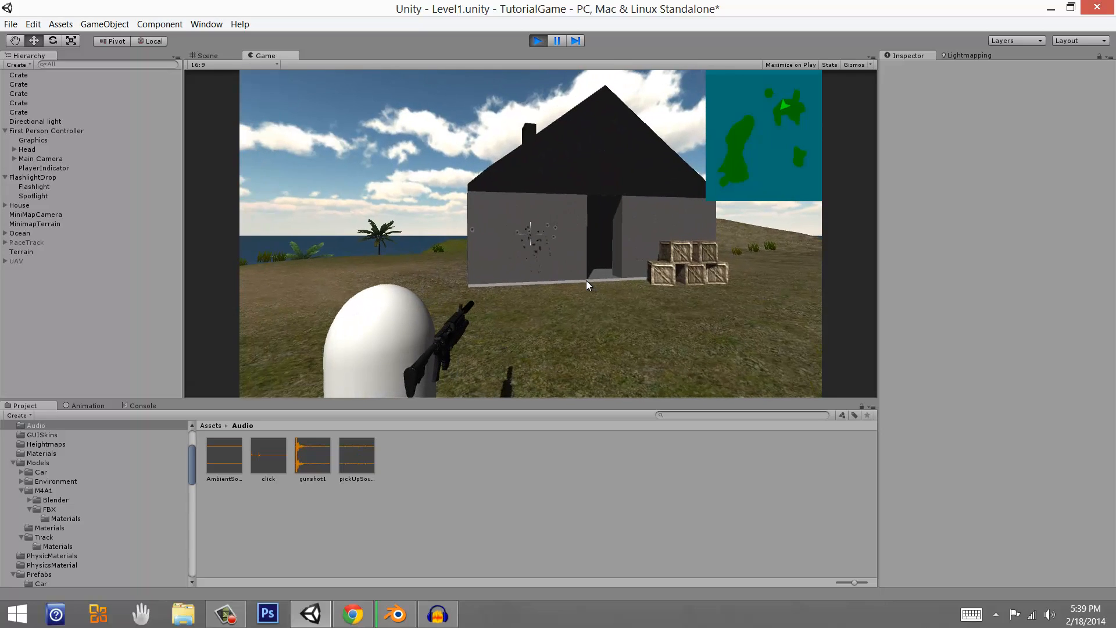
pyautogui.click(587, 285)
pyautogui.press('w')
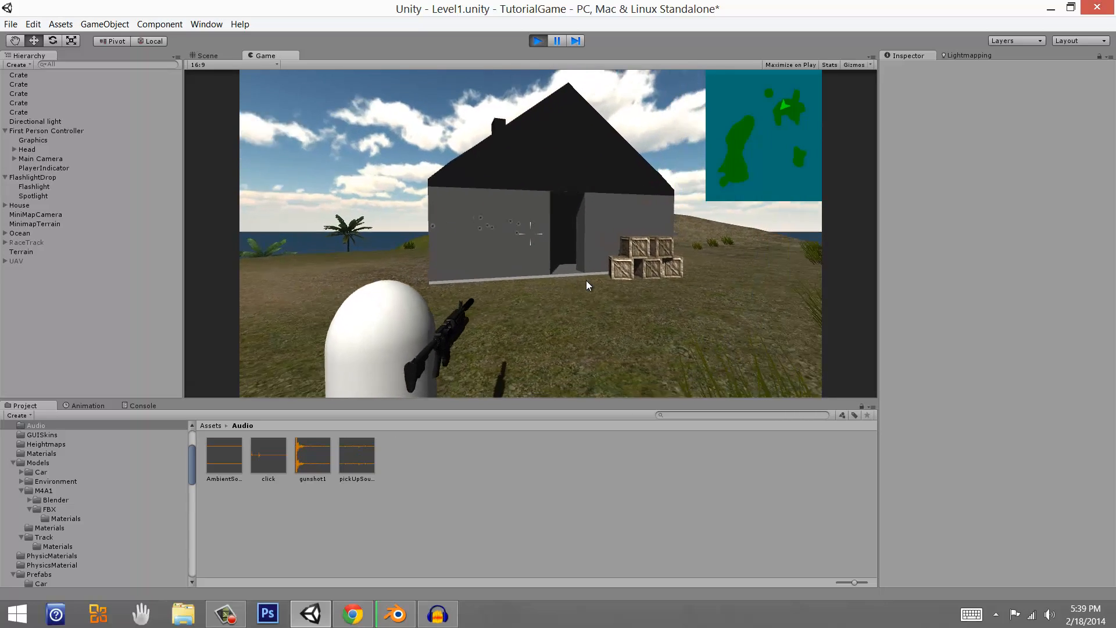
pyautogui.press('w')
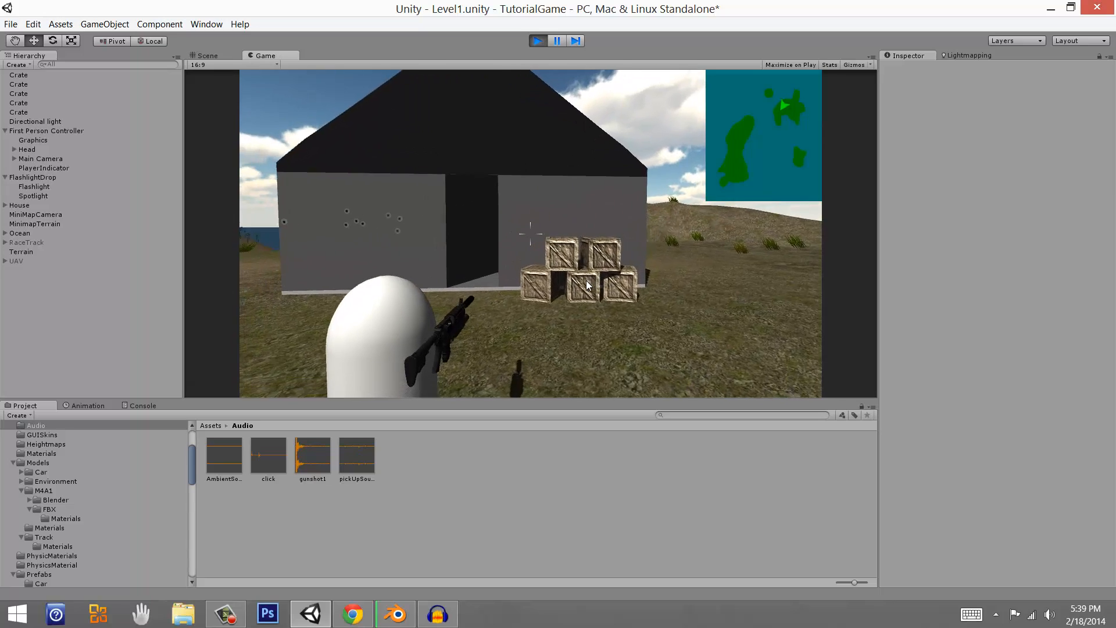
# Step: Fire more shots at the house wall near the doorway, release the cursor, and stop the game
pyautogui.click(586, 285)
pyautogui.click(587, 285)
pyautogui.click(587, 286)
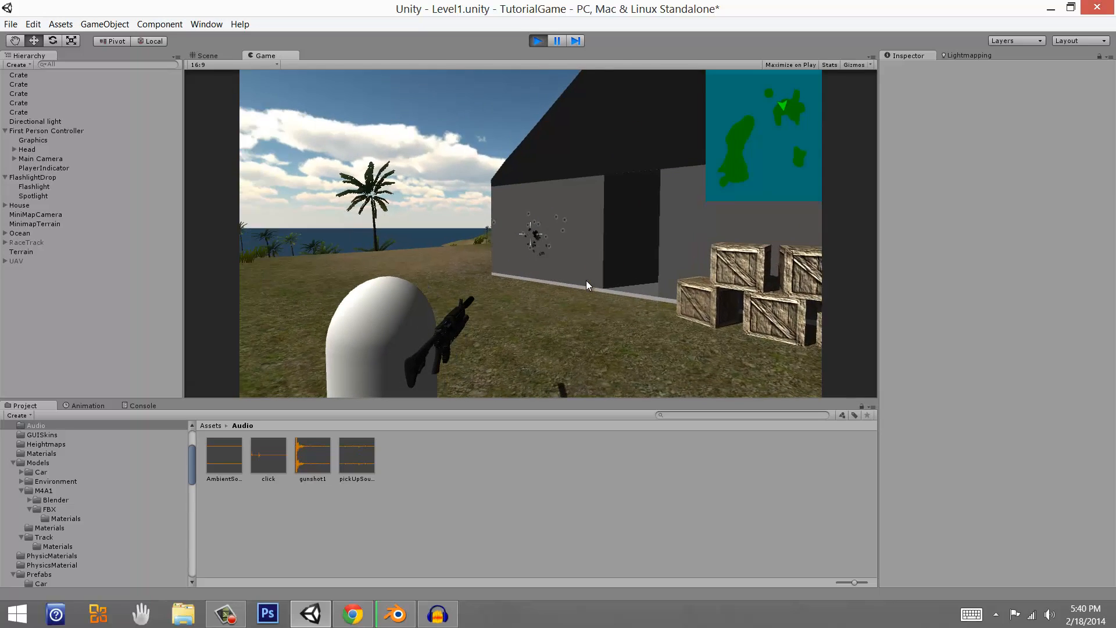
pyautogui.click(587, 285)
pyautogui.click(586, 286)
pyautogui.press('Escape')
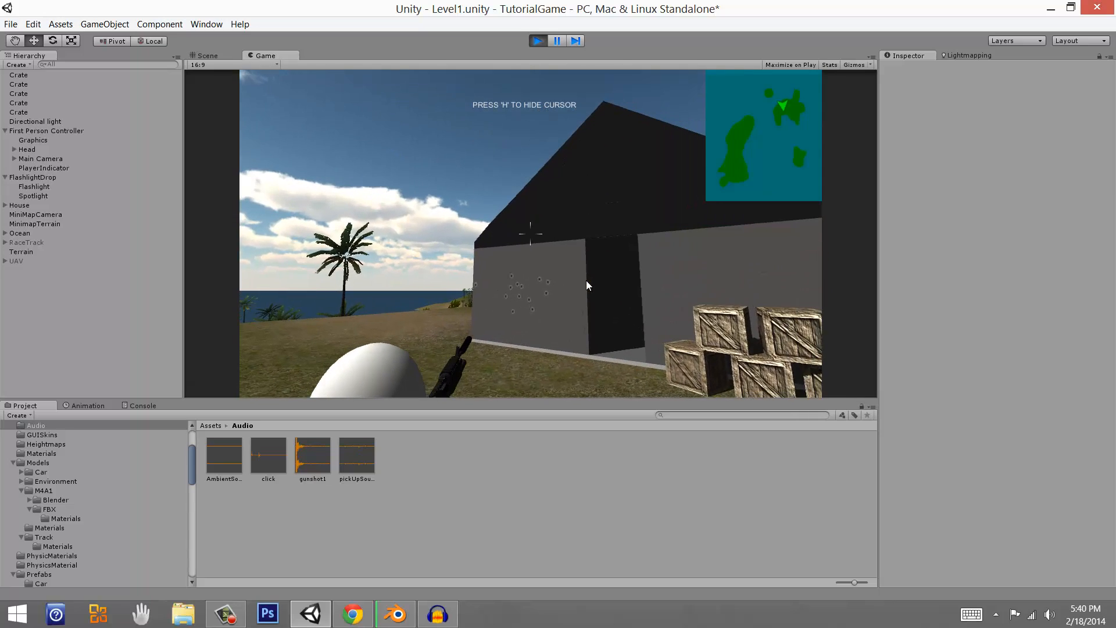
pyautogui.hotkey('ctrl', 'p')
pyautogui.hotkey('ctrl', 'p')
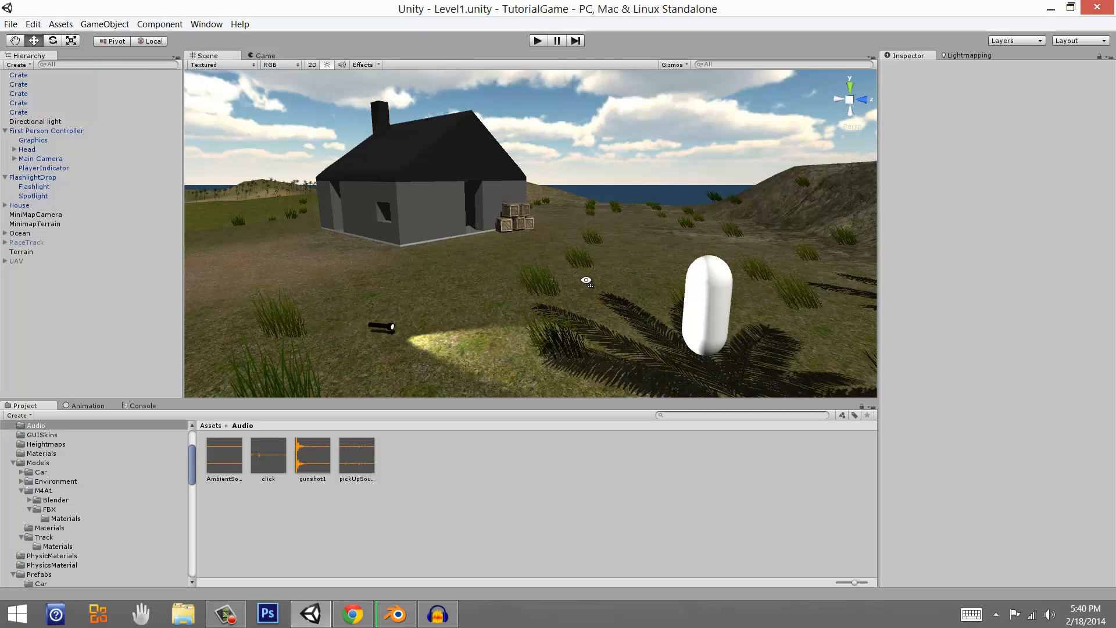
pyautogui.moveTo(586, 280); pyautogui.dragTo(589, 285, button='right')
pyautogui.moveTo(586, 280); pyautogui.dragTo(587, 285, button='middle')
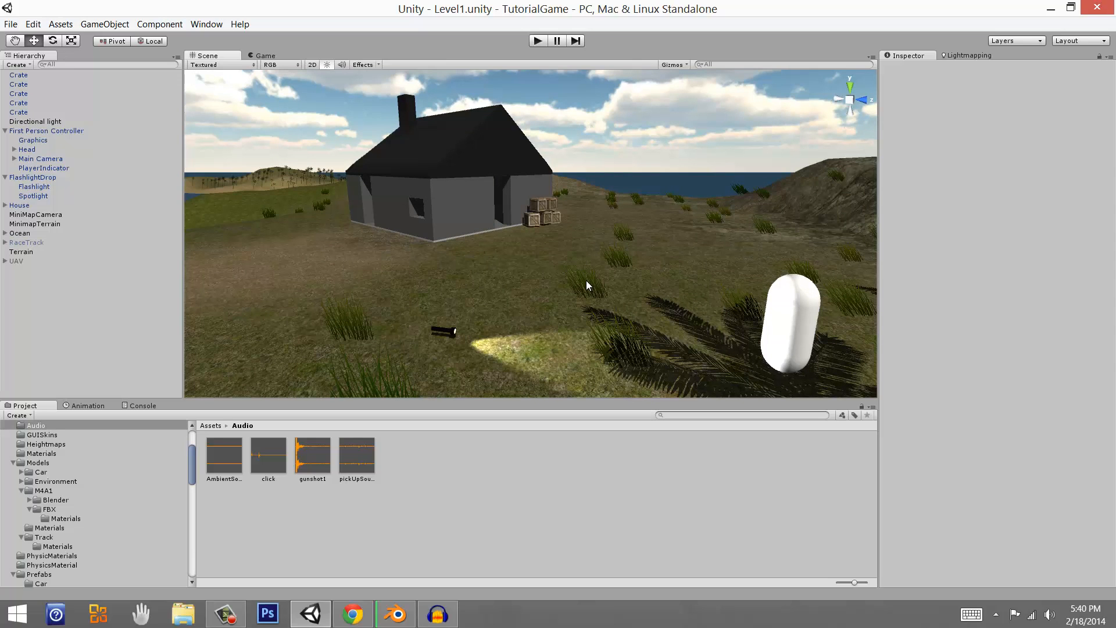
pyautogui.moveTo(587, 281); pyautogui.dragTo(587, 281, button='right')
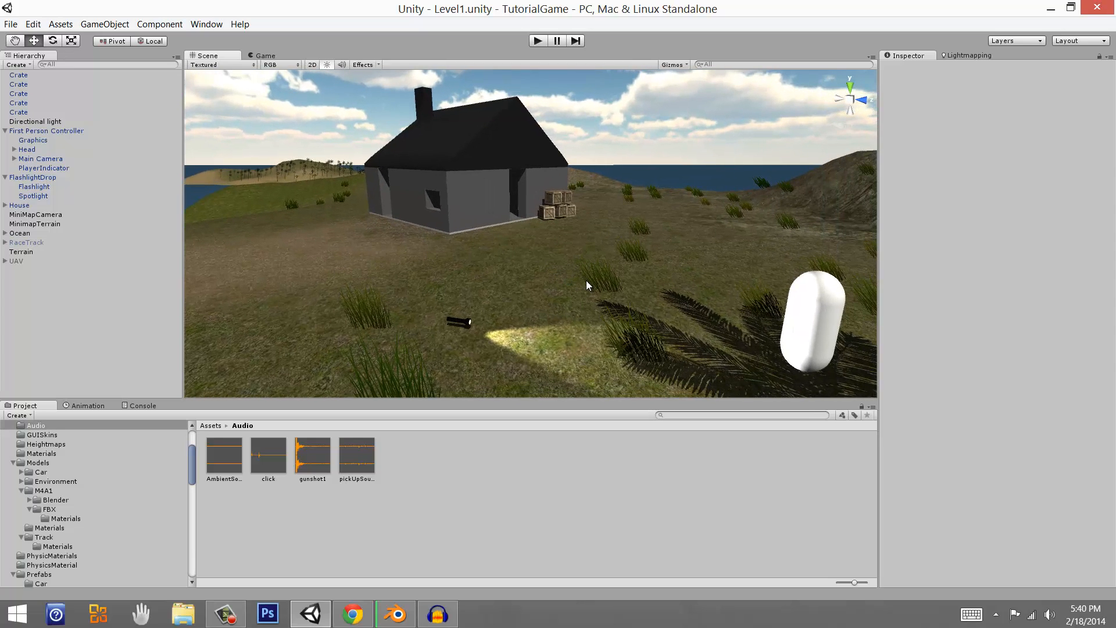
# Step: Switch to Audacity and listen to part of the seagulls track in the AmbientSound1 project
pyautogui.hotkey('alt', 'Tab')
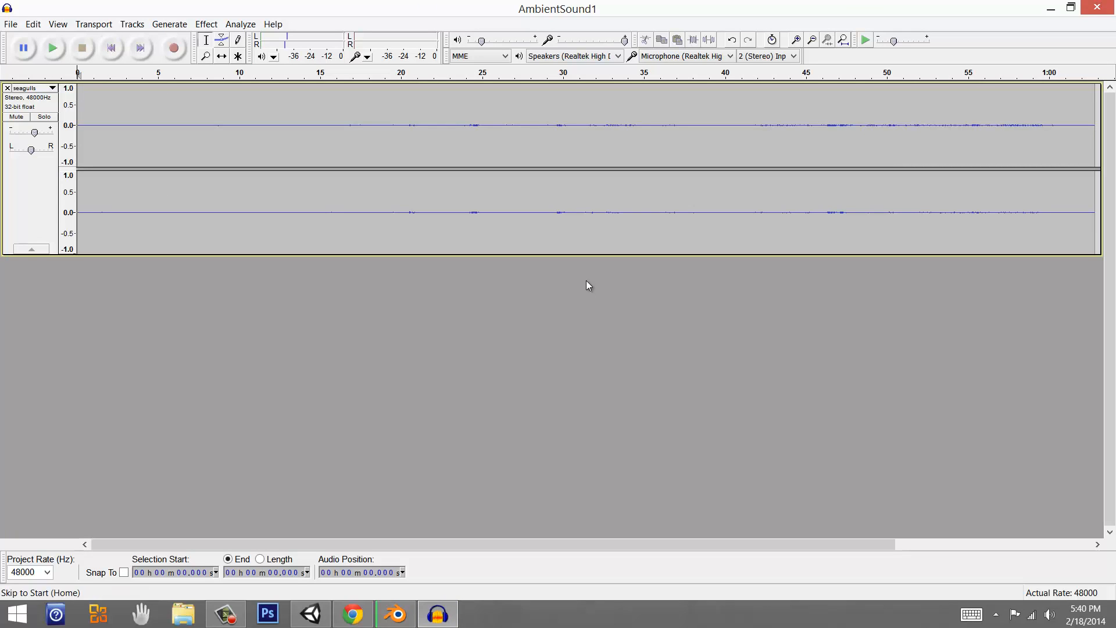
pyautogui.press('space')
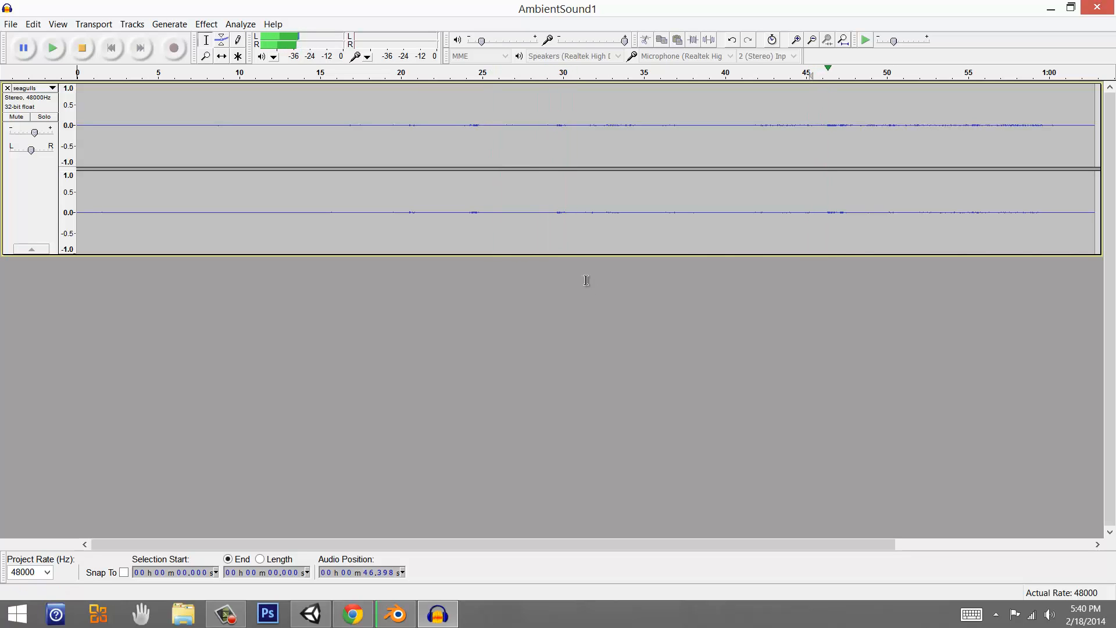
pyautogui.press('space')
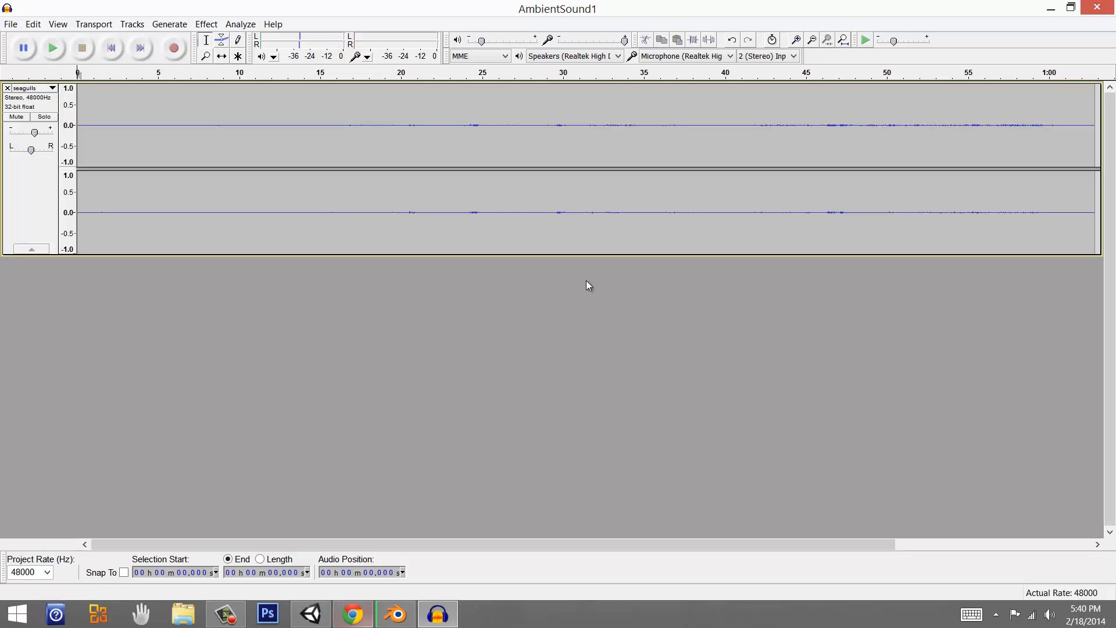
# Step: Return to Unity and look over the whole island terrain in the scene
pyautogui.hotkey('alt', 'Tab')
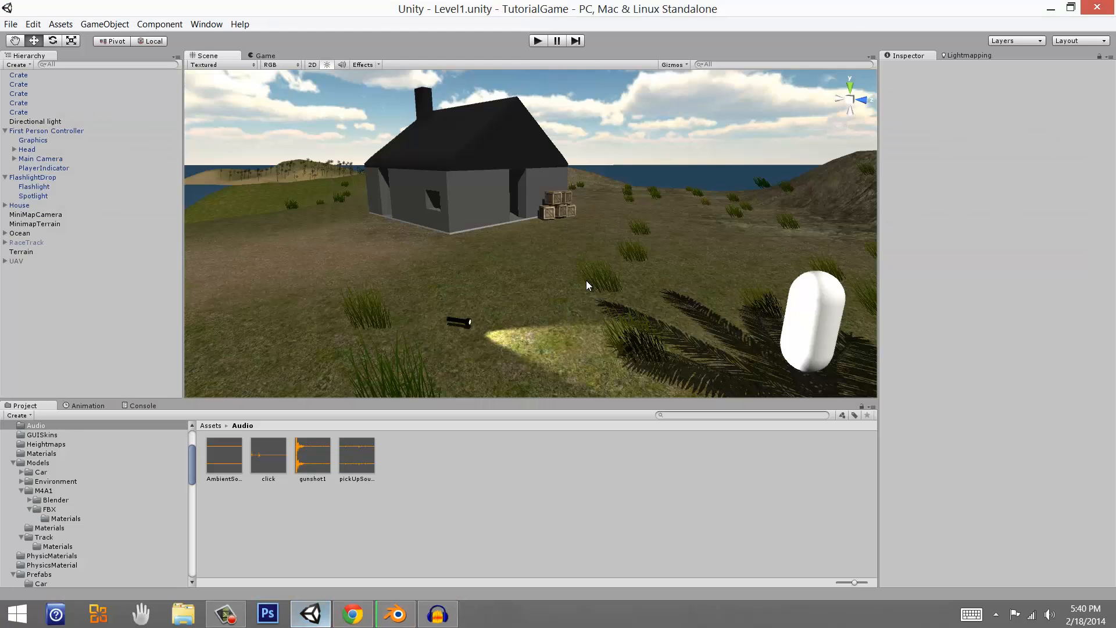
pyautogui.moveTo(586, 281); pyautogui.dragTo(587, 280, button='right')
pyautogui.scroll(4, 587, 281)
pyautogui.scroll(-6, 587, 281)
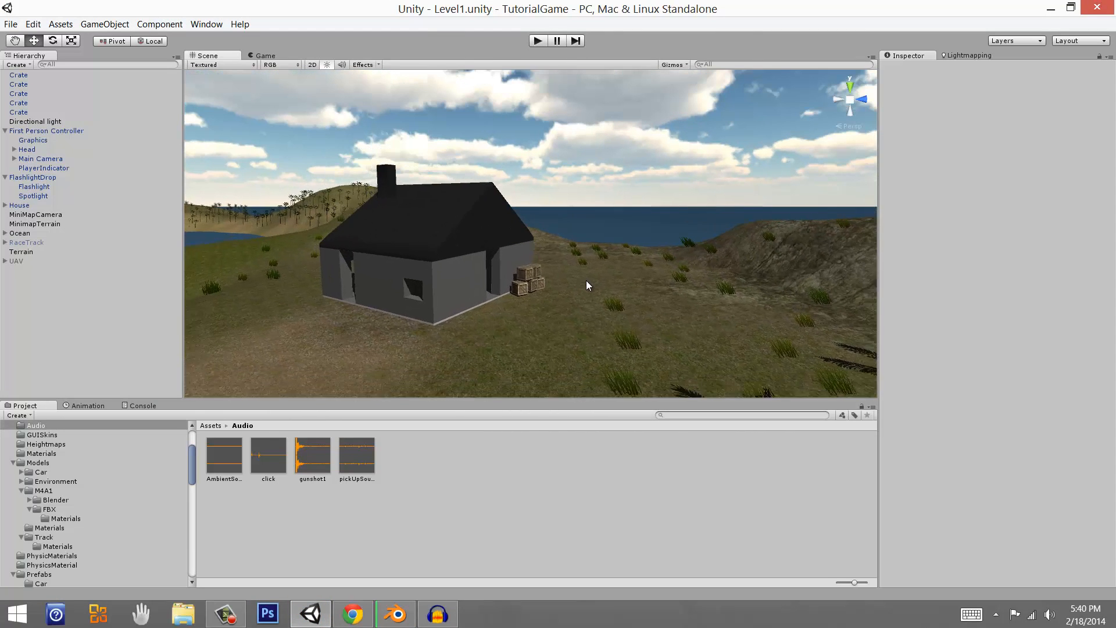
pyautogui.scroll(-10, 587, 280)
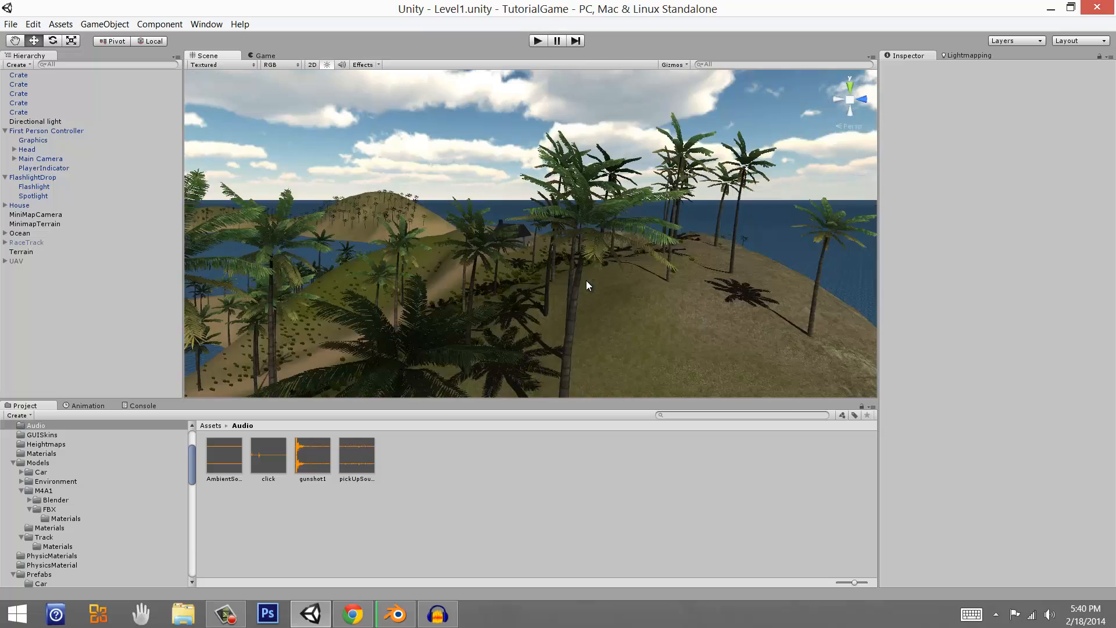
pyautogui.moveTo(586, 280); pyautogui.dragTo(586, 280, button='middle')
pyautogui.moveTo(586, 280); pyautogui.dragTo(587, 285, button='right')
# Step: Select the player's Graphics capsule and frame it in the scene view with the house behind it
pyautogui.click(644, 312)
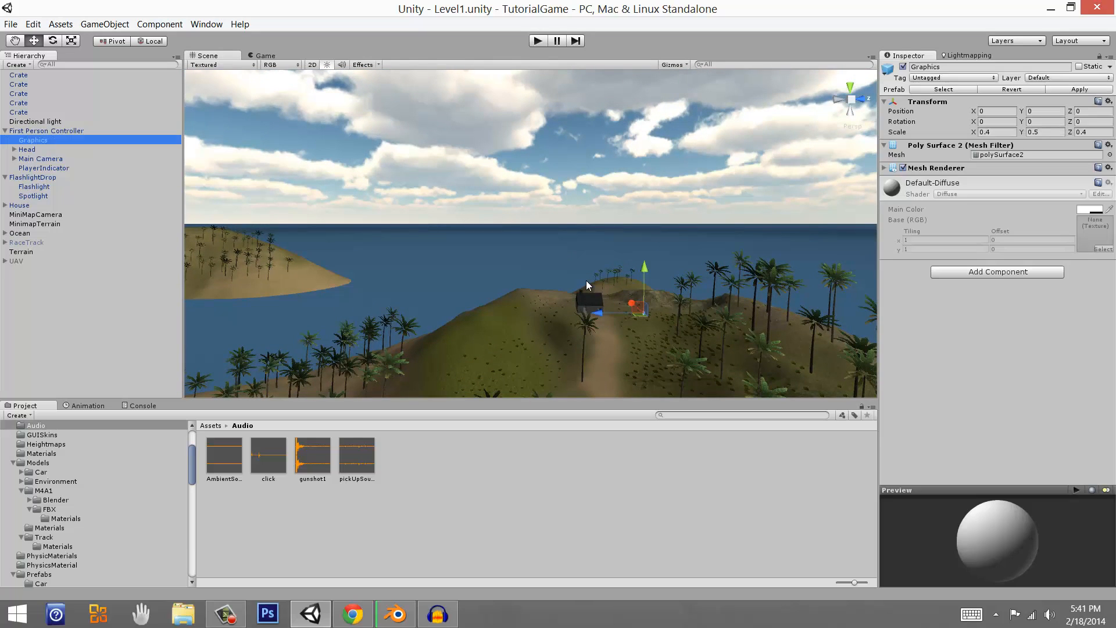
pyautogui.press('f')
pyautogui.moveTo(586, 283); pyautogui.dragTo(587, 285, button='middle')
pyautogui.moveTo(587, 285); pyautogui.dragTo(587, 285, button='right')
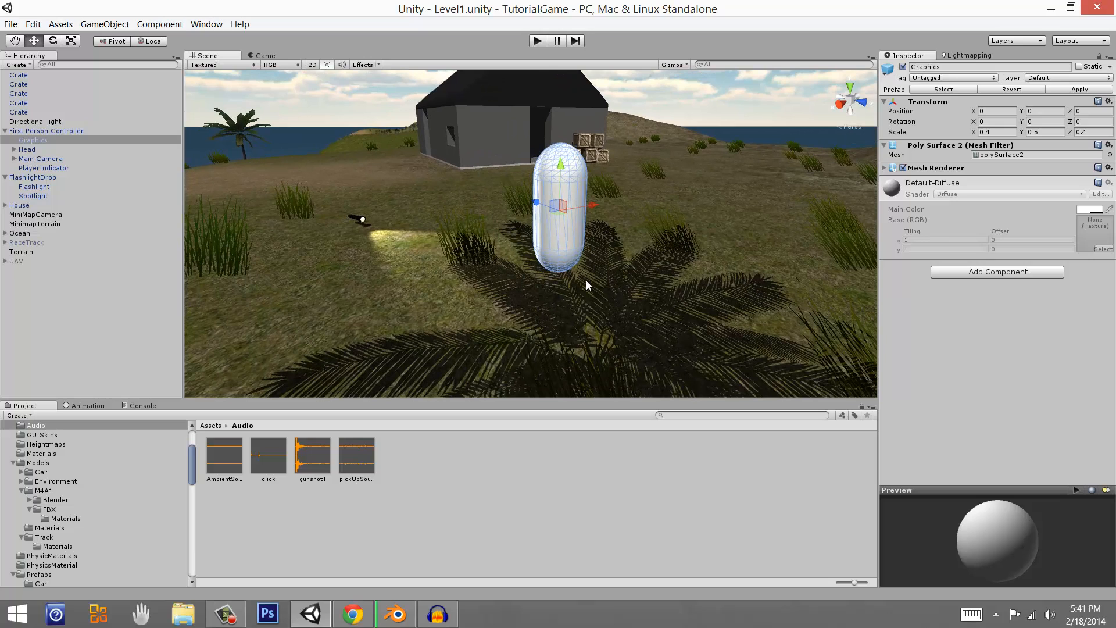
# Step: Collapse First Person Controller and FlashlightDrop in the hierarchy, and create an empty game object named AmbientSound
pyautogui.click(5, 131)
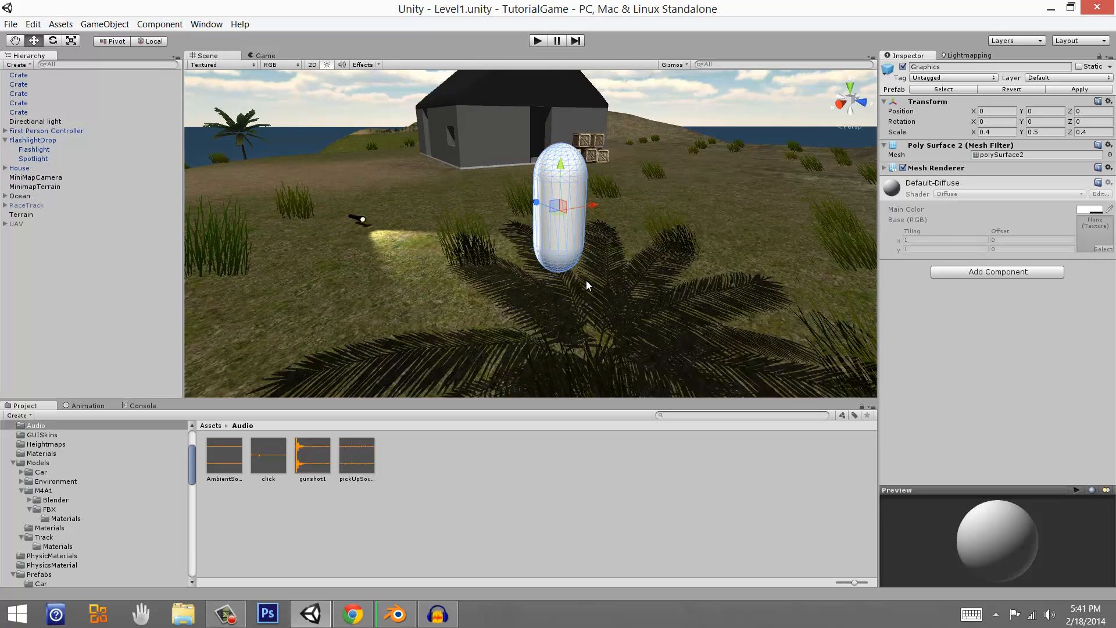
pyautogui.click(5, 140)
pyautogui.click(105, 24)
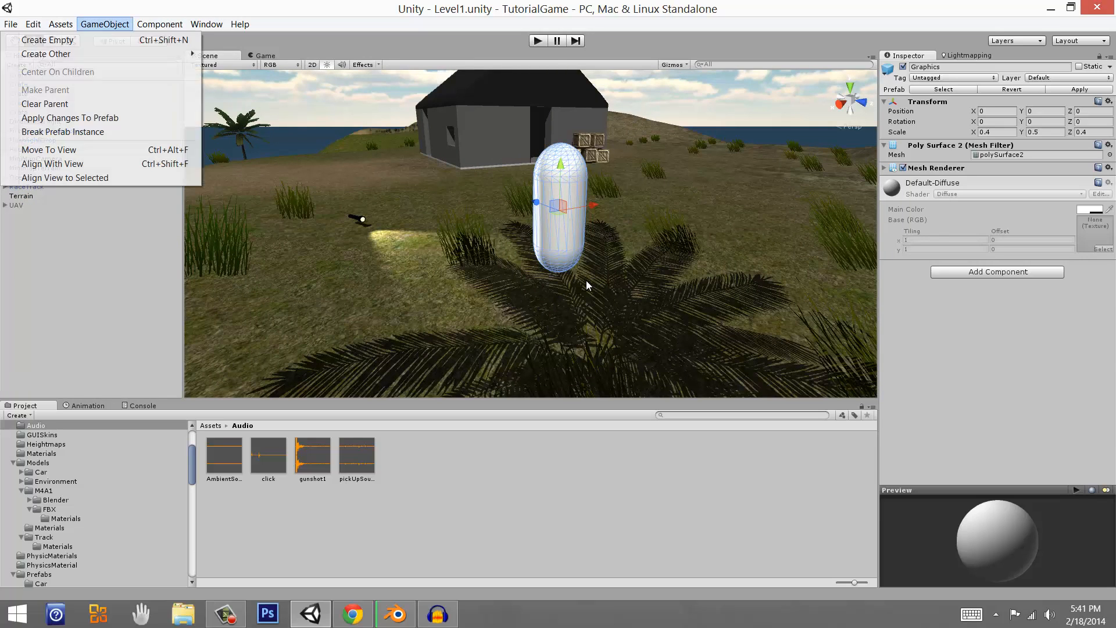
pyautogui.click(46, 39)
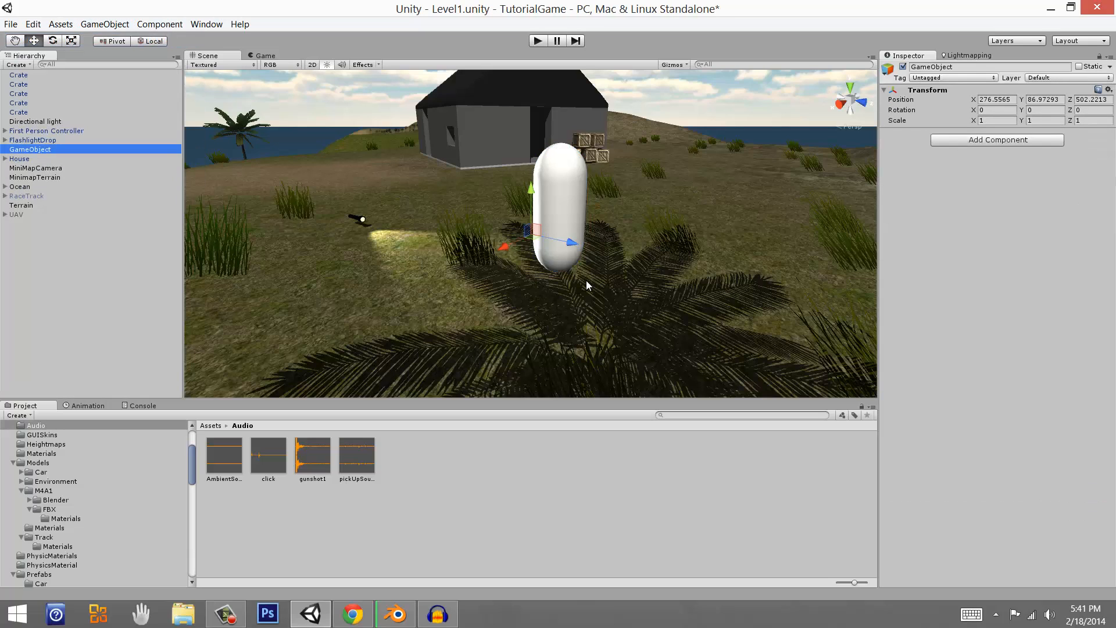
pyautogui.press('F2')
pyautogui.write('Amb')
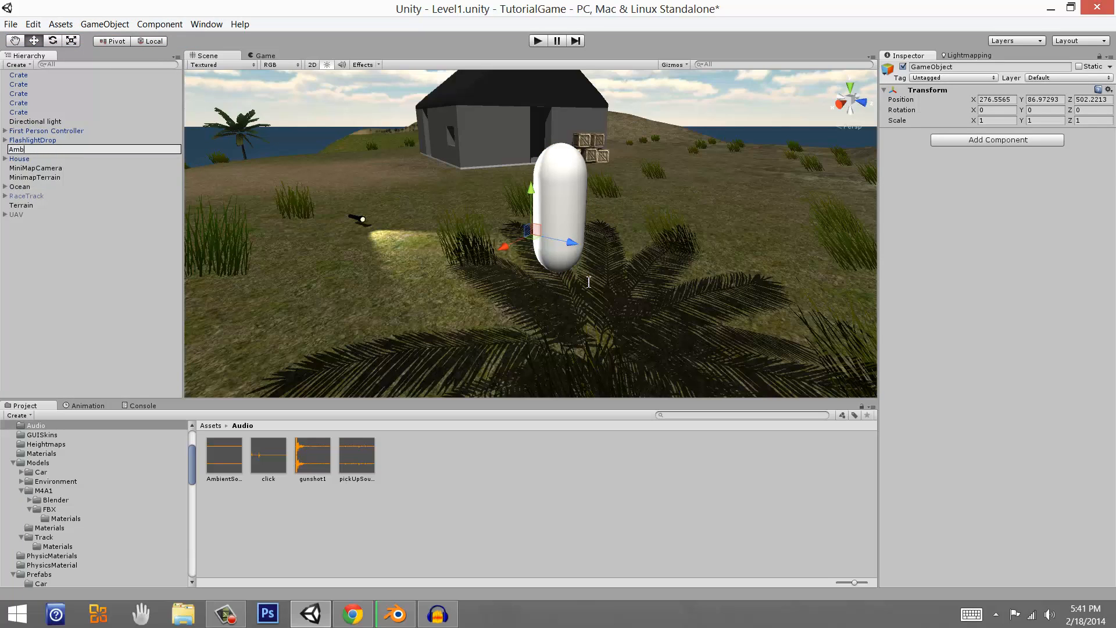
pyautogui.write('ientSound')
pyautogui.press('Return')
# Step: Add an Audio Source component to the AmbientSound object
pyautogui.hotkey('ctrl', 'alt', 'f')
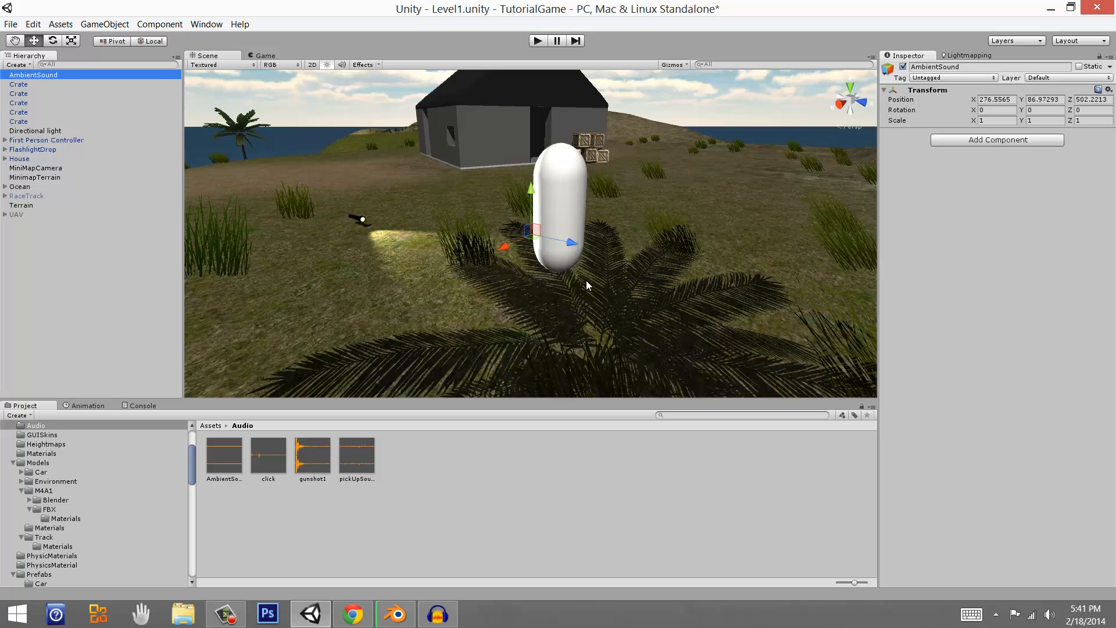
pyautogui.hotkey('ctrl', 'shift', 'a')
pyautogui.press('Down')
pyautogui.press('Down')
pyautogui.press('Return')
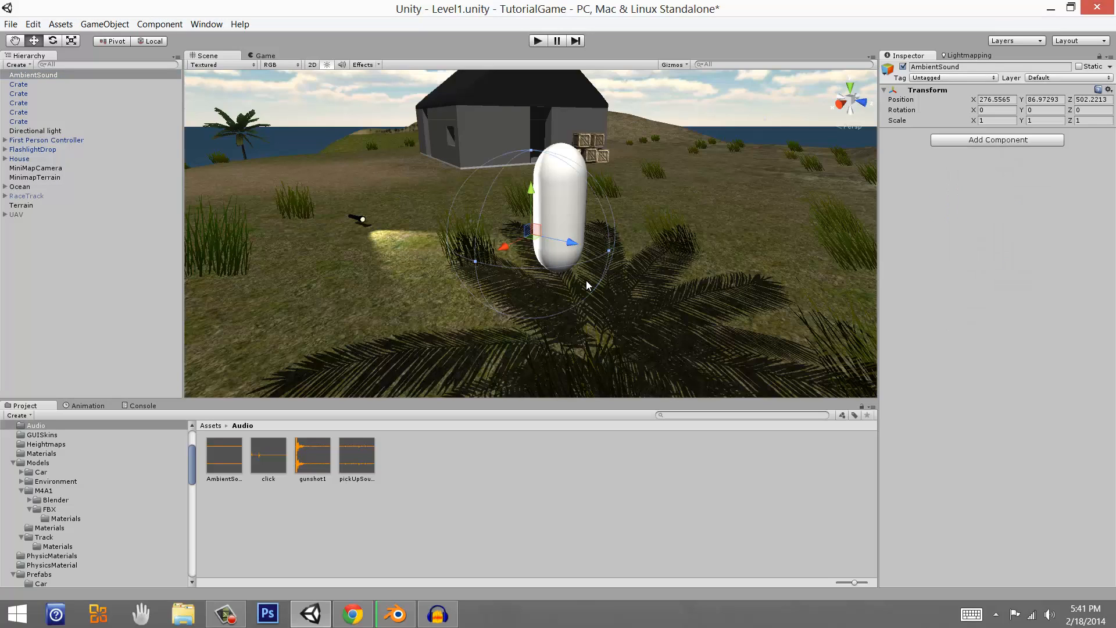
# Step: Assign AmbientSound1 as the audio clip of the AmbientSound object's Audio Source
pyautogui.press('Return')
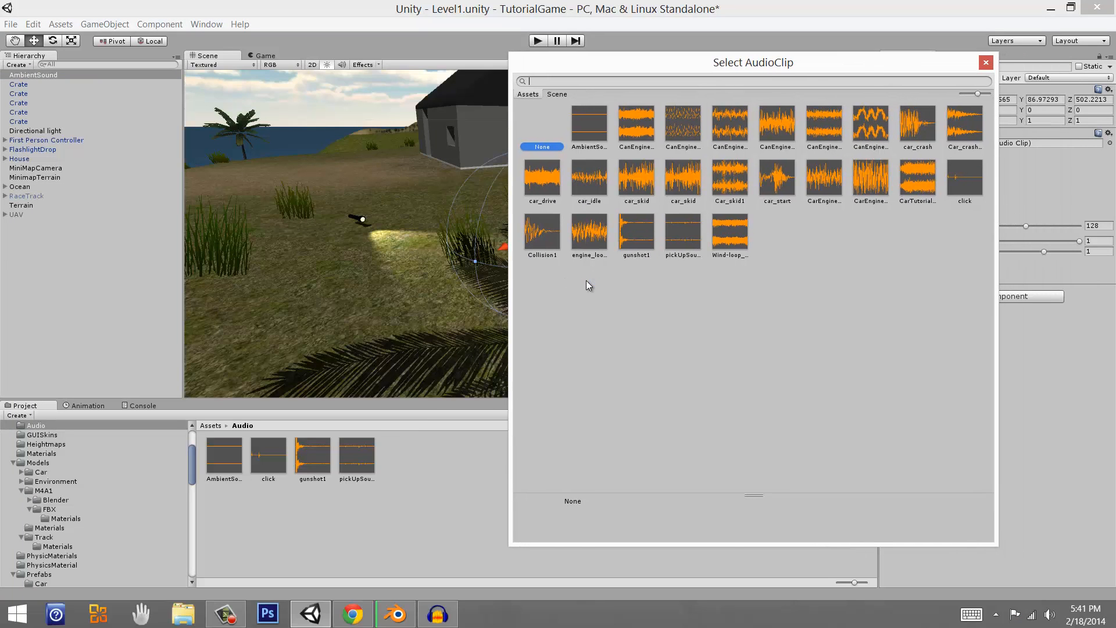
pyautogui.press('Right')
pyautogui.press('Return')
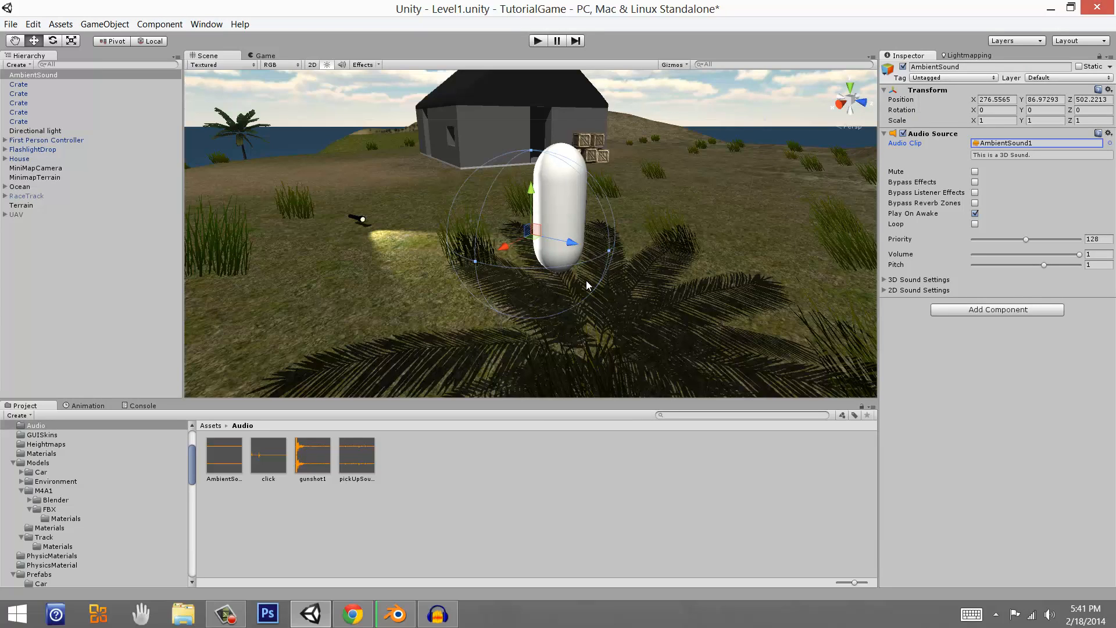
pyautogui.moveTo(586, 281)
pyautogui.mouseDown(button='middle')
pyautogui.moveTo(604, 304)
pyautogui.moveTo(586, 282)
pyautogui.mouseUp(button='middle')
pyautogui.moveTo(586, 281); pyautogui.dragTo(586, 281, button='right')
pyautogui.press('d')
# Step: Switch to Chrome and go back through the Freesound wind searches to the seagulls sound page
pyautogui.hotkey('alt', 'Tab')
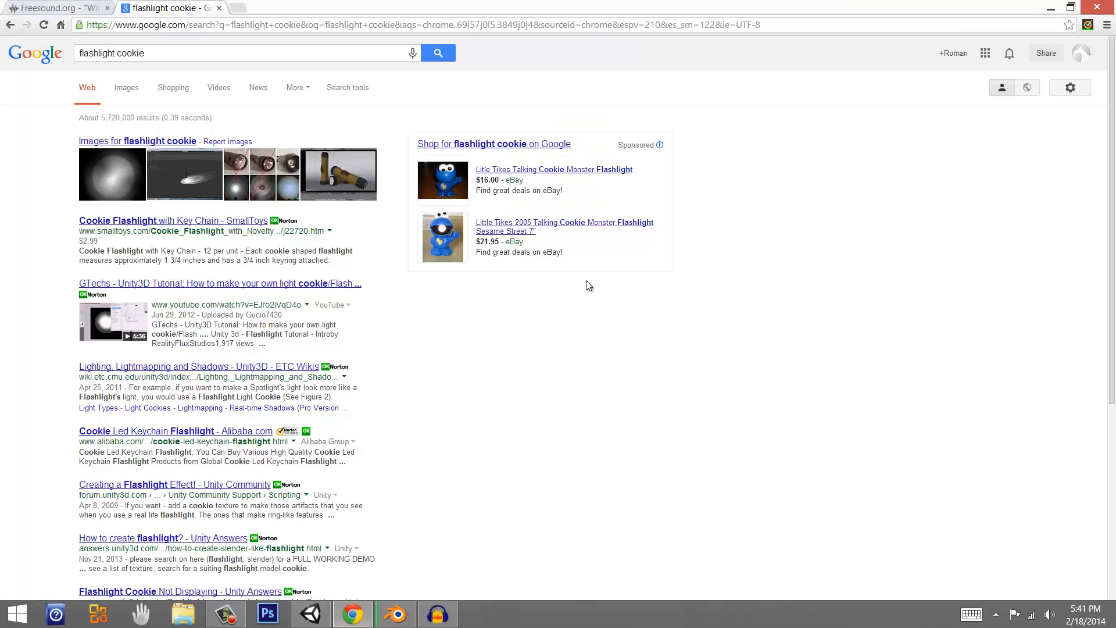
pyautogui.hotkey('ctrl', 'Tab')
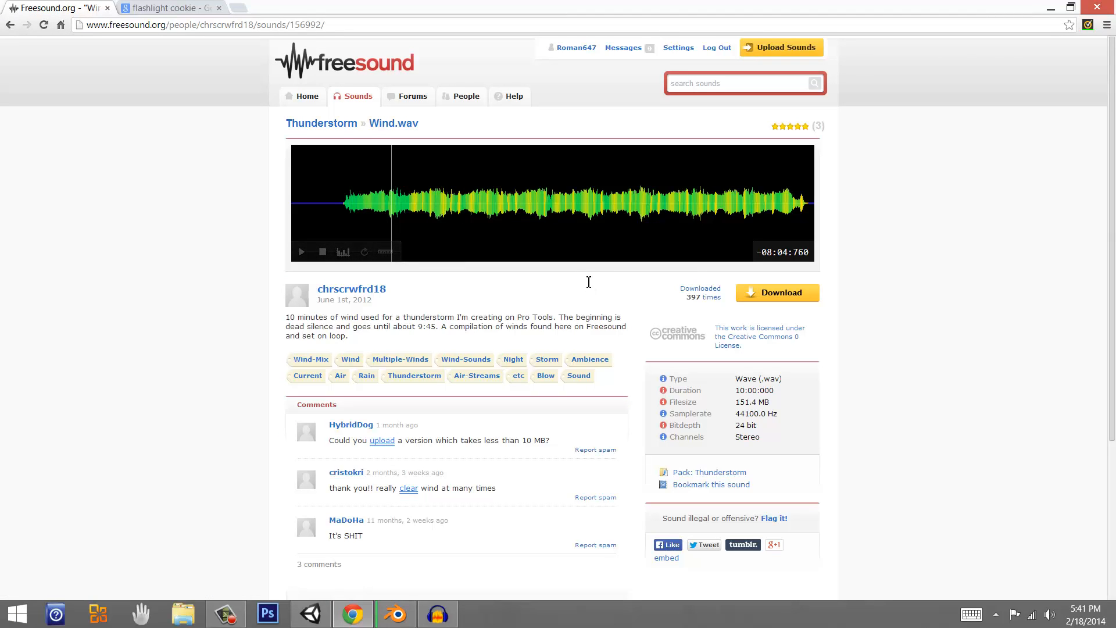
pyautogui.hotkey('alt', 'Left')
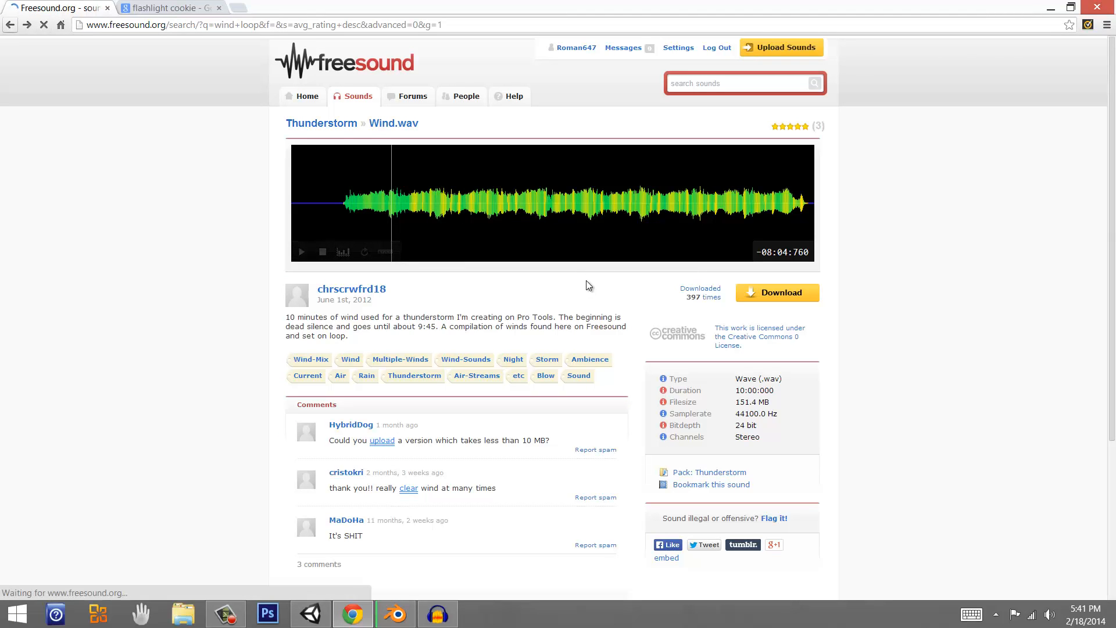
pyautogui.hotkey('alt', 'Left')
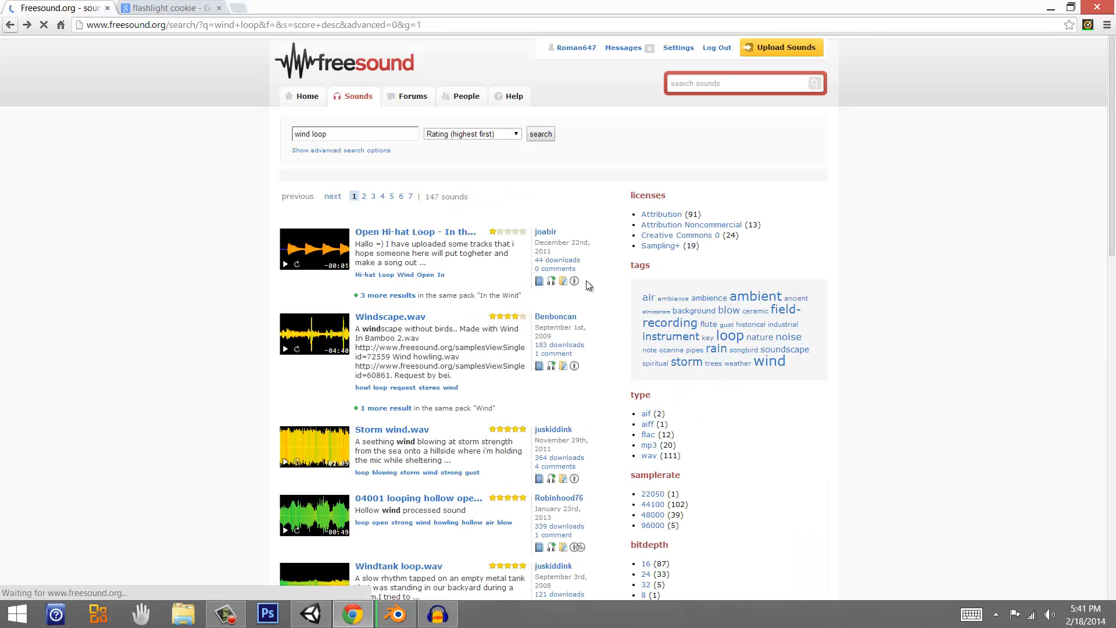
pyautogui.hotkey('alt', 'Left')
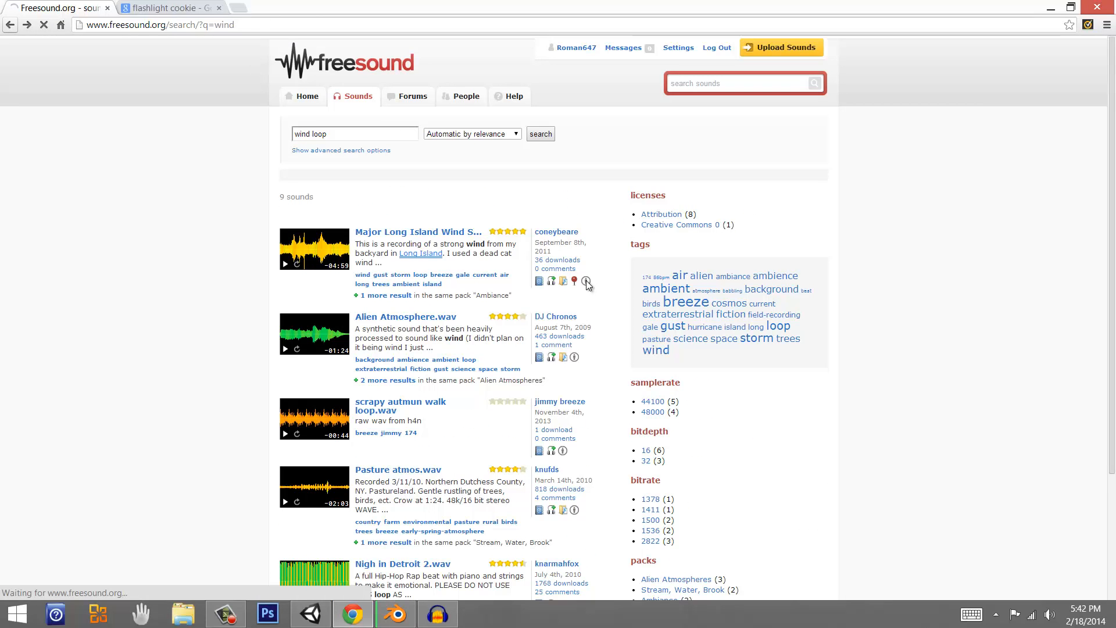
pyautogui.hotkey('alt', 'Left')
pyautogui.hotkey('alt', 'Left')
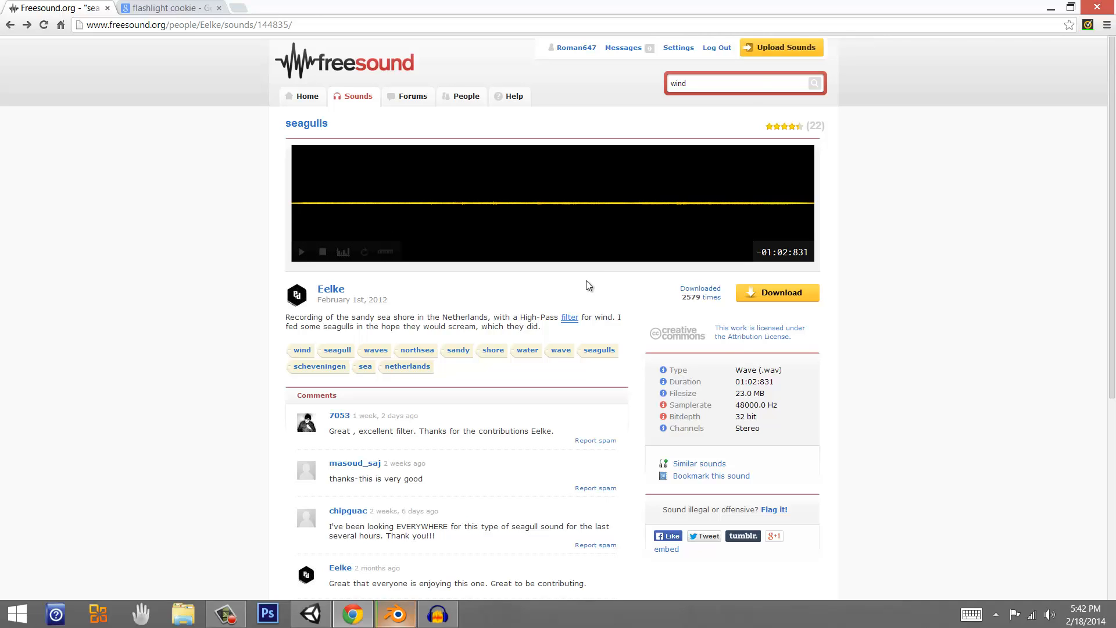
# Step: Switch to Audacity to look over the seagulls track and the available menus, and return to Unity
pyautogui.hotkey('alt', 'Tab')
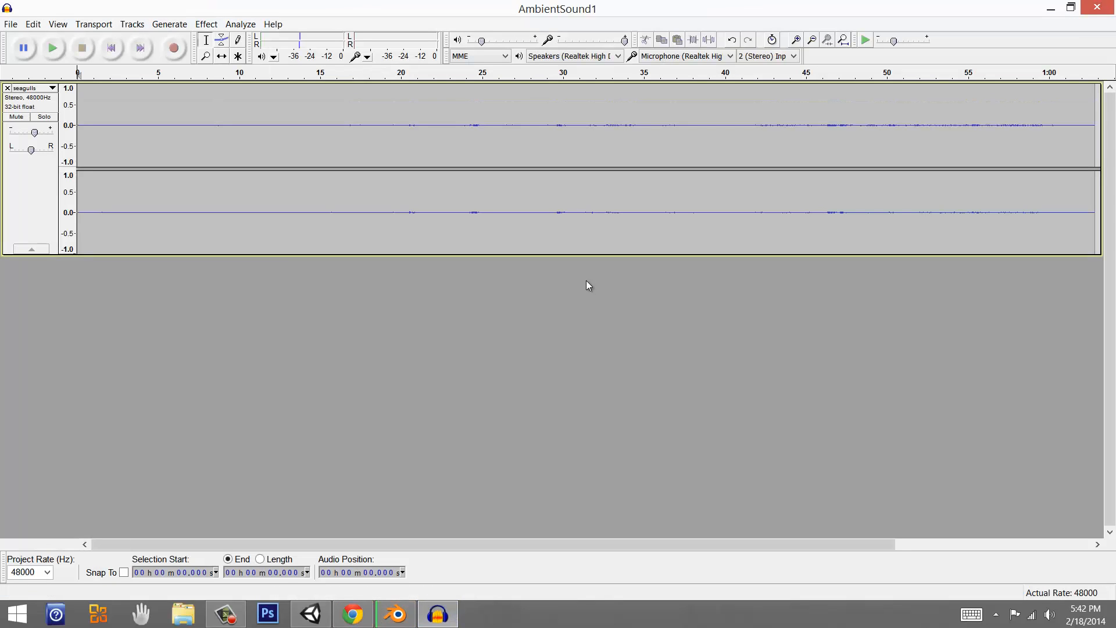
pyautogui.press('alt')
pyautogui.press('Left')
pyautogui.press('Left')
pyautogui.press('Left')
pyautogui.press('Left')
pyautogui.press('Down')
pyautogui.press('Right')
pyautogui.press('Left')
pyautogui.press('Left')
pyautogui.press('Escape')
pyautogui.hotkey('alt', 'Tab')
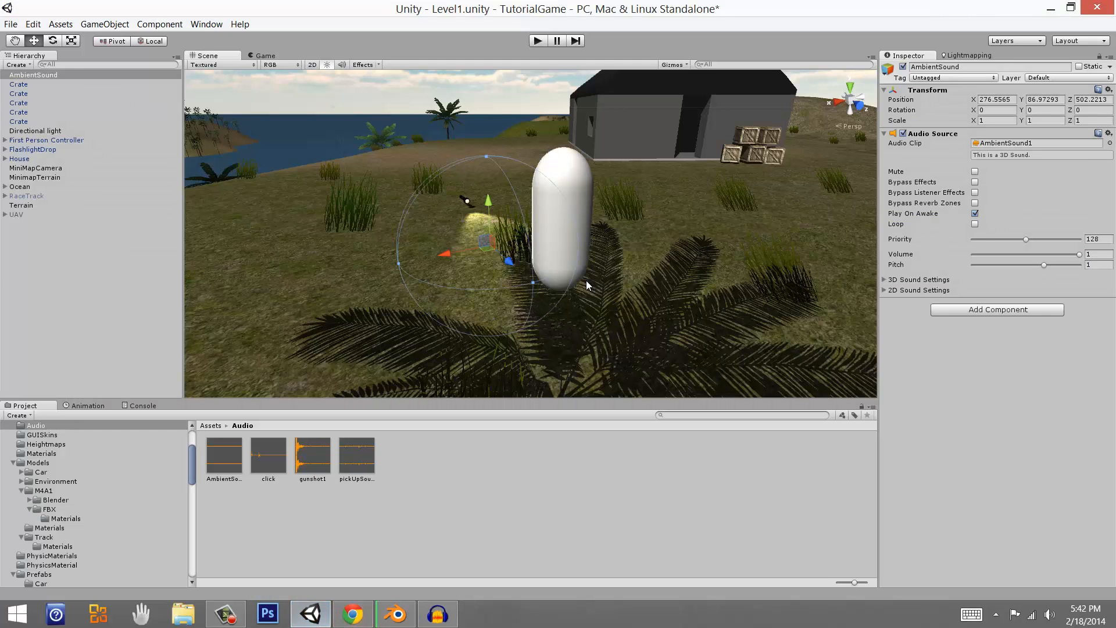
# Step: Locate the AmbientSound1 clip used by the Audio Source, disable its 3D Sound import setting, and apply the change
pyautogui.click(1036, 143)
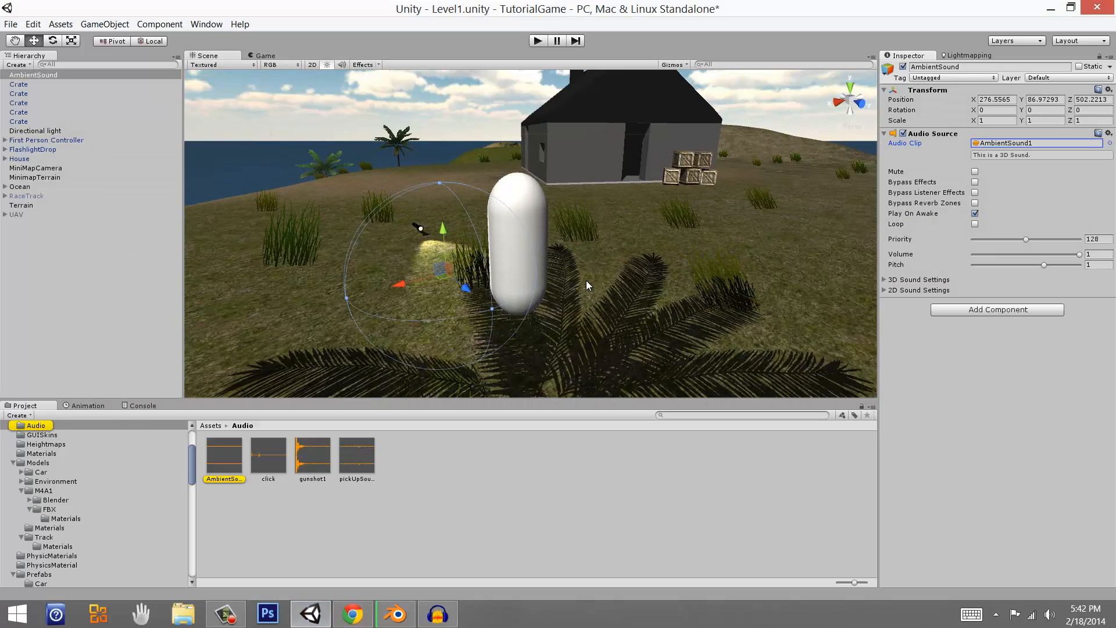
pyautogui.click(224, 456)
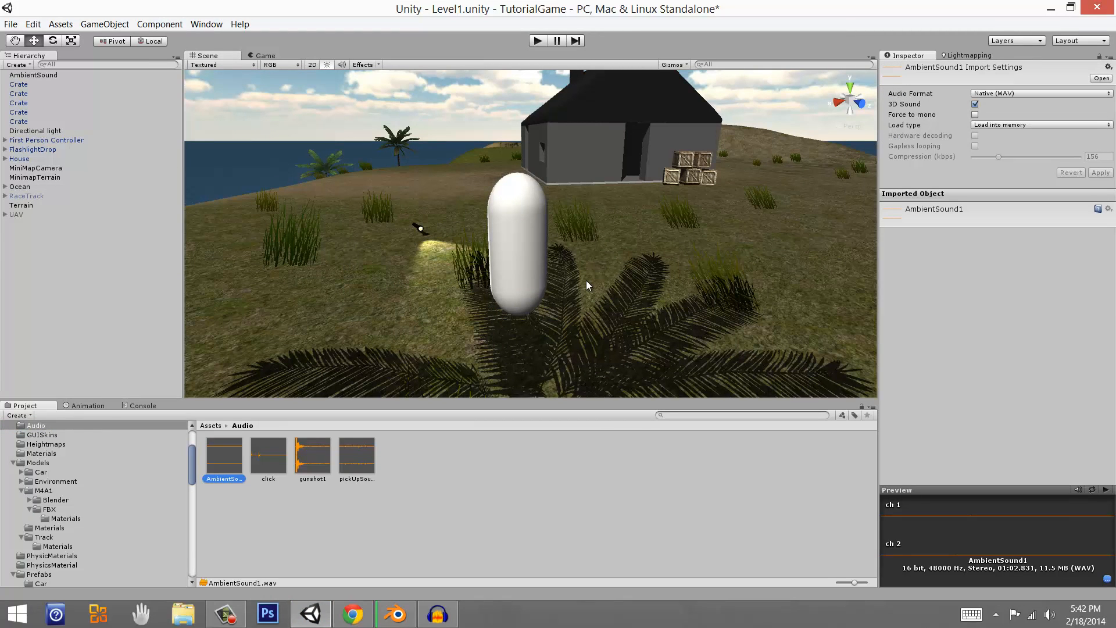
pyautogui.click(974, 104)
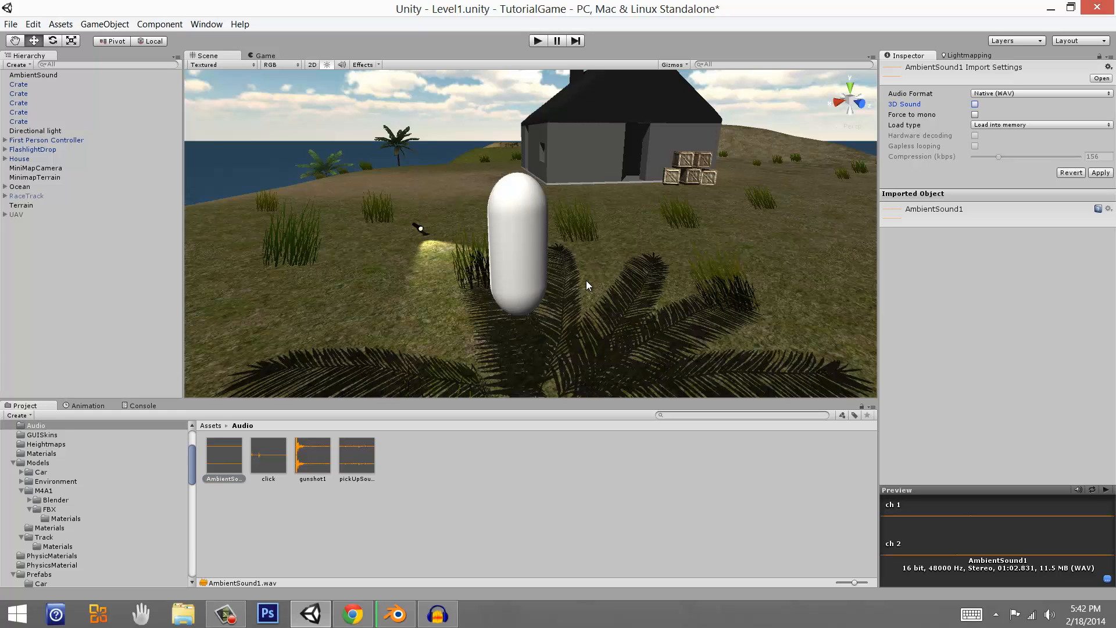
pyautogui.click(1100, 173)
pyautogui.moveTo(587, 286)
pyautogui.mouseDown(button='right')
pyautogui.moveTo(558, 289)
pyautogui.moveTo(630, 263)
pyautogui.moveTo(586, 294)
pyautogui.mouseUp(button='right')
pyautogui.scroll(-5, 587, 285)
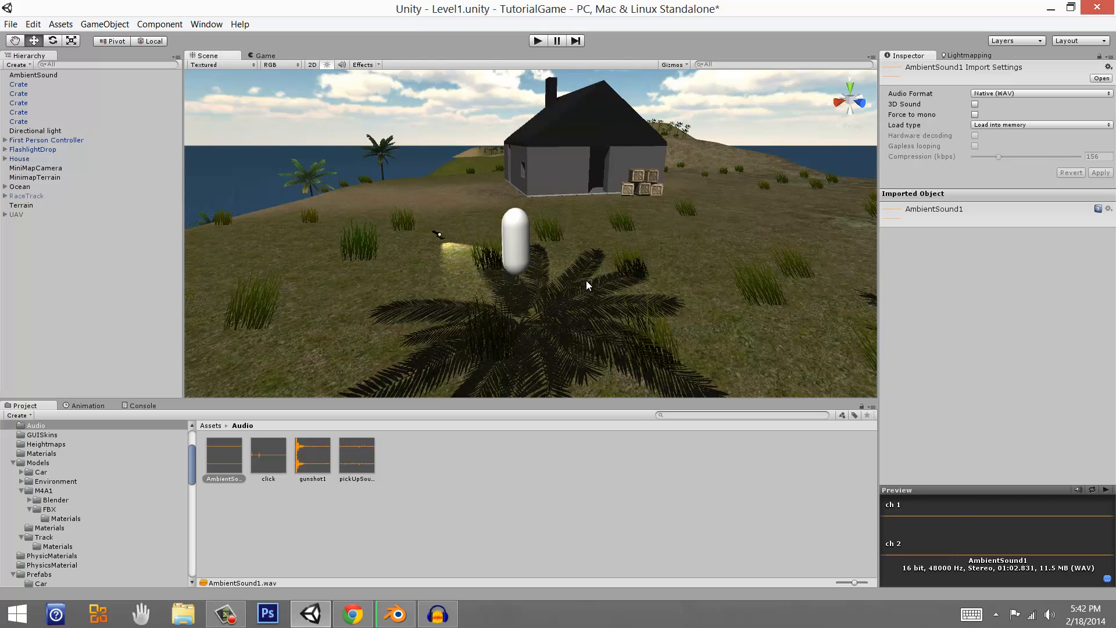
# Step: Re-enable 3D Sound for the AmbientSound1 clip, apply the import settings, and select the AmbientSound object
pyautogui.click(975, 104)
pyautogui.click(1099, 173)
pyautogui.click(33, 74)
# Step: Examine the spherical range of the AmbientSound audio source around the islands from near and far
pyautogui.scroll(-2, 587, 285)
pyautogui.scroll(-5, 587, 285)
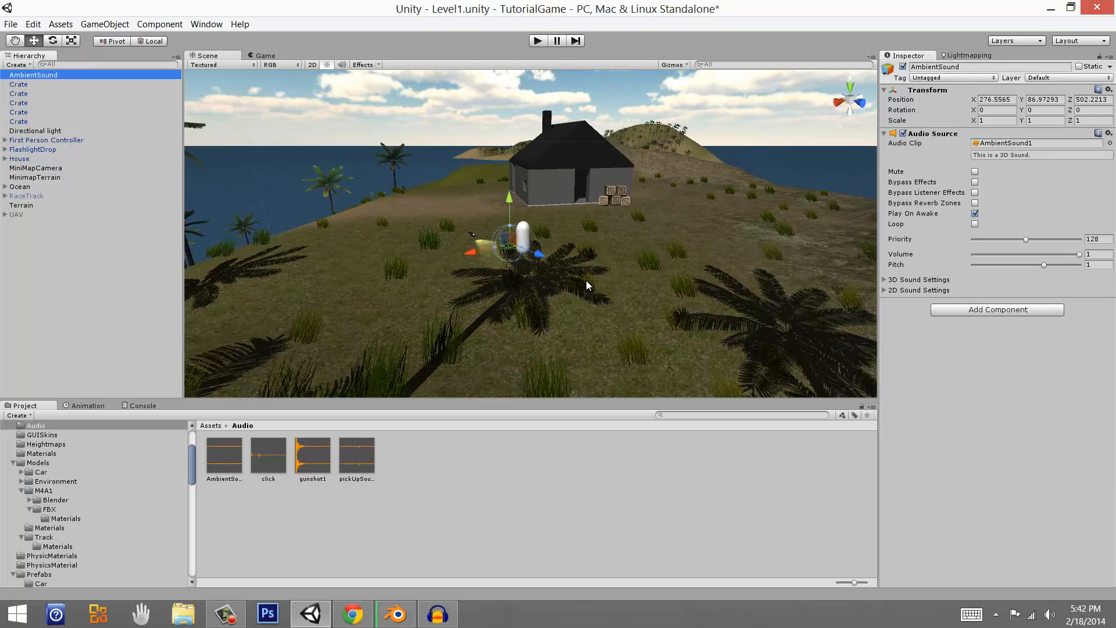
pyautogui.scroll(6, 587, 285)
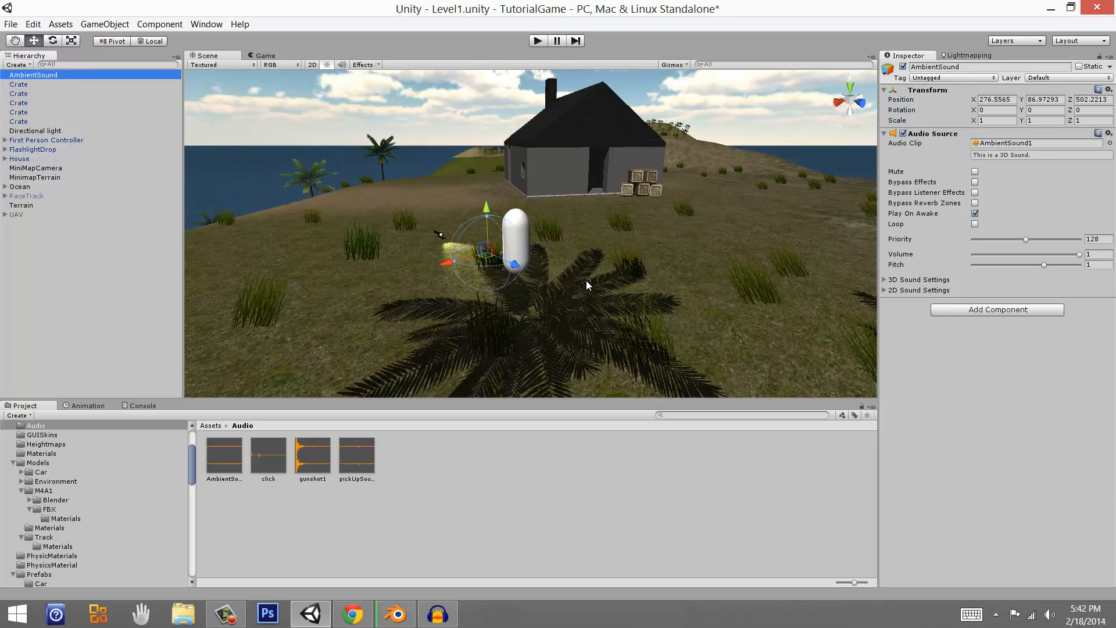
pyautogui.scroll(-10, 587, 285)
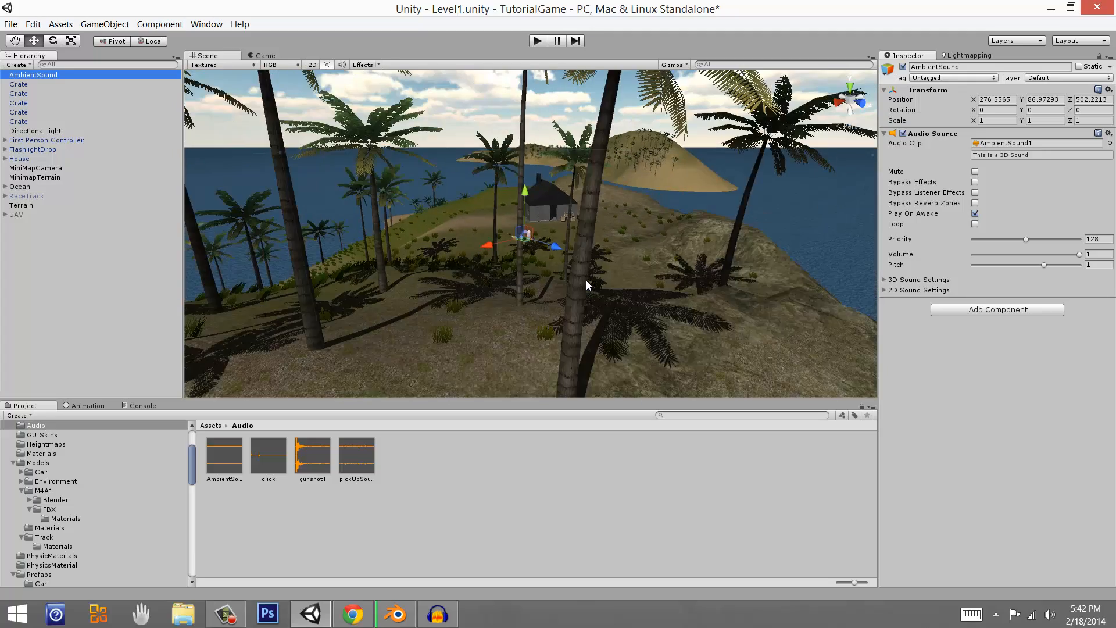
pyautogui.scroll(-10, 587, 285)
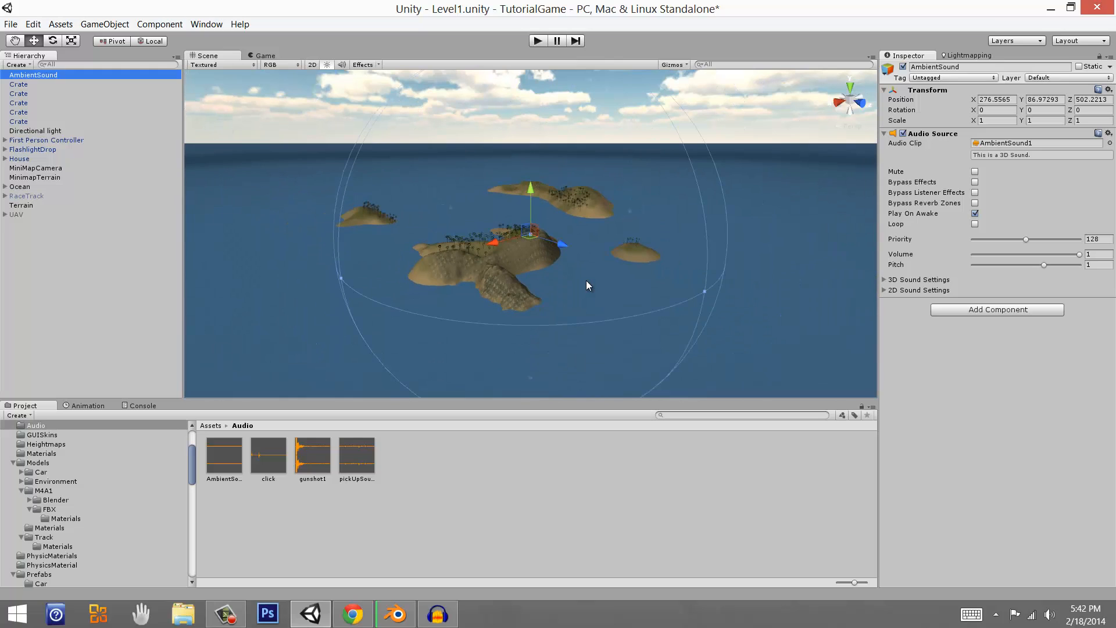
pyautogui.scroll(3, 588, 285)
pyautogui.moveTo(588, 285); pyautogui.dragTo(588, 284, button='right')
pyautogui.moveTo(589, 285); pyautogui.dragTo(588, 286, button='middle')
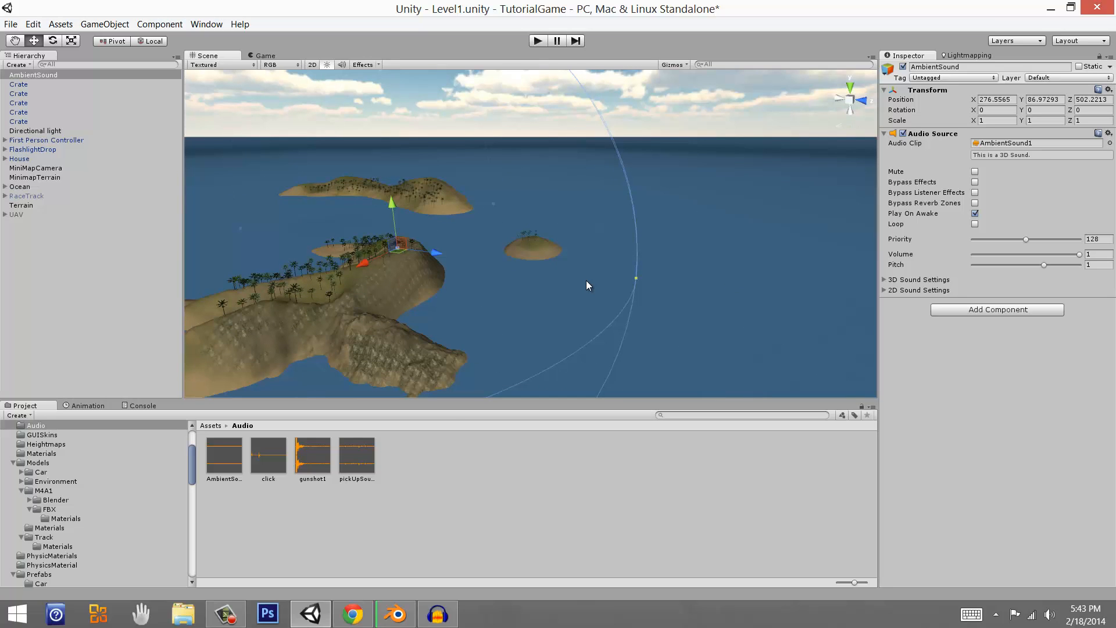
pyautogui.scroll(-5, 587, 285)
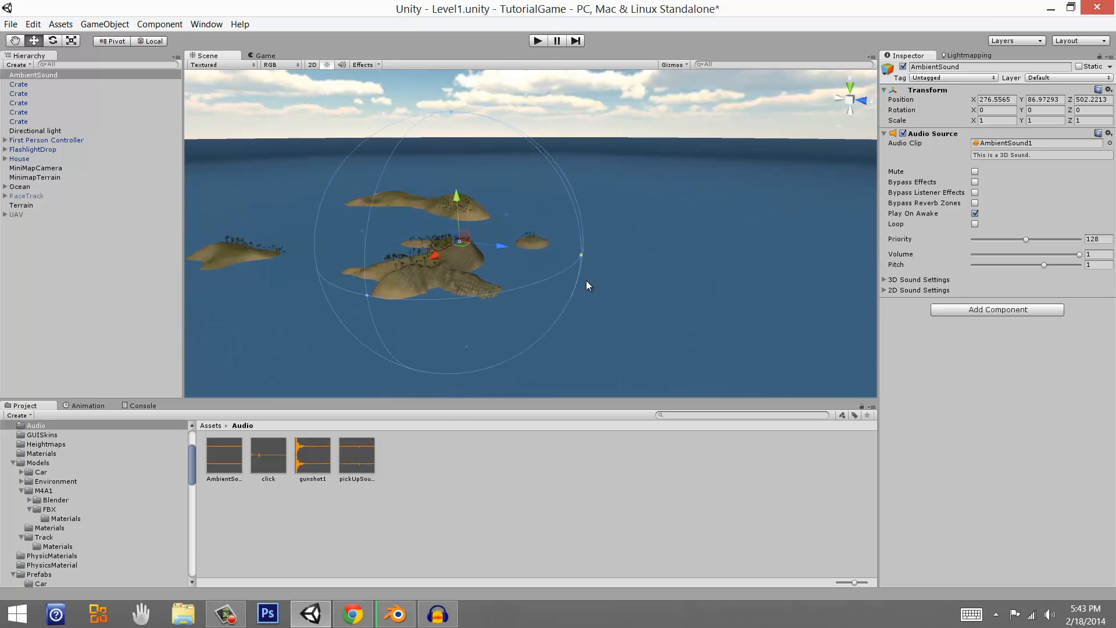
pyautogui.scroll(6, 587, 284)
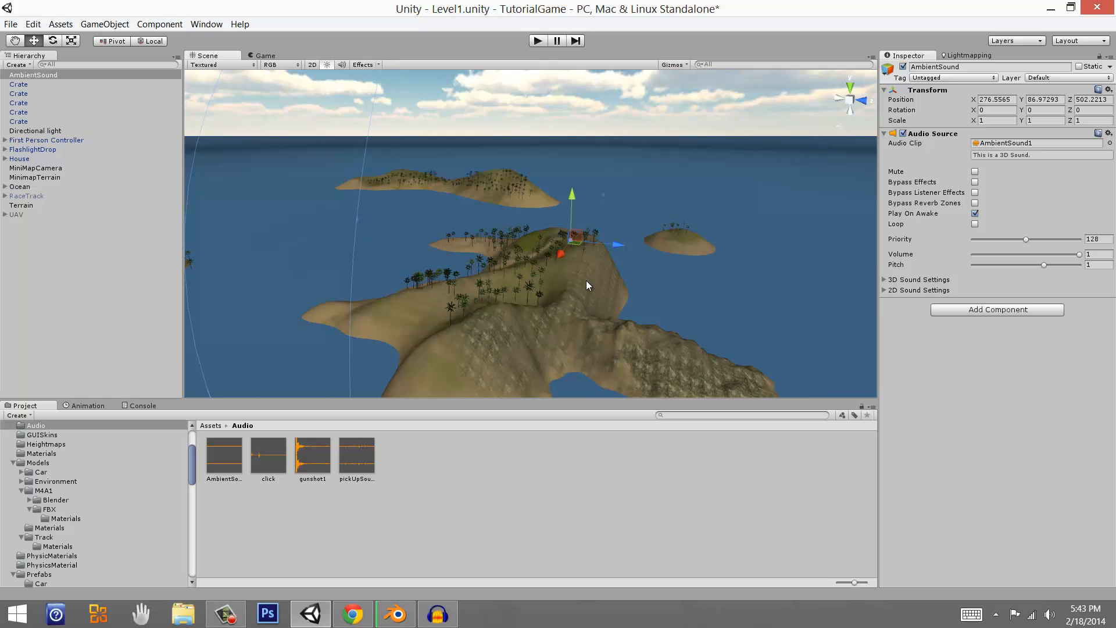
pyautogui.moveTo(586, 285); pyautogui.dragTo(573, 287, button='right')
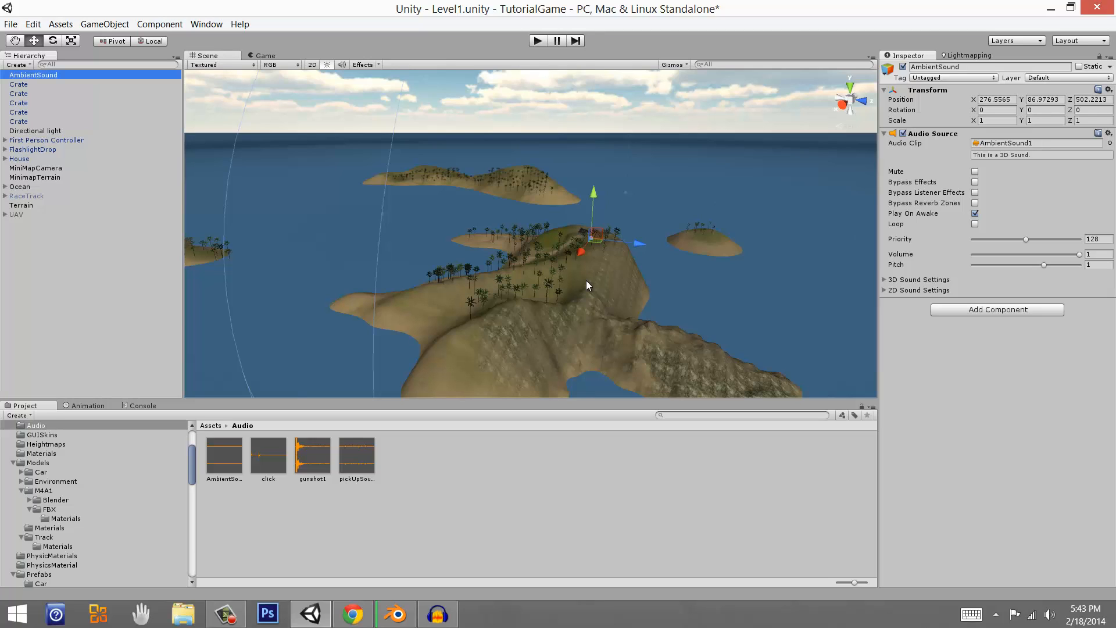
# Step: Make the AmbientSound1 clip a 2D sound by disabling 3D Sound, and apply the import settings
pyautogui.click(224, 455)
pyautogui.click(975, 104)
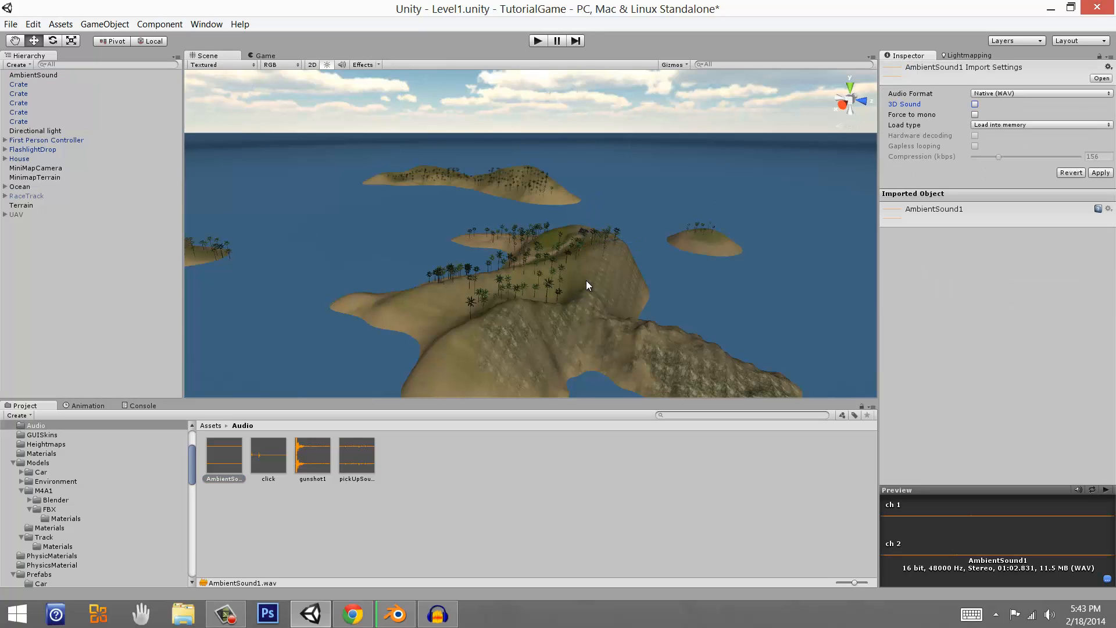
pyautogui.click(1100, 173)
pyautogui.keyDown('alt'); pyautogui.moveTo(586, 285); pyautogui.dragTo(562, 283); pyautogui.keyUp('alt')
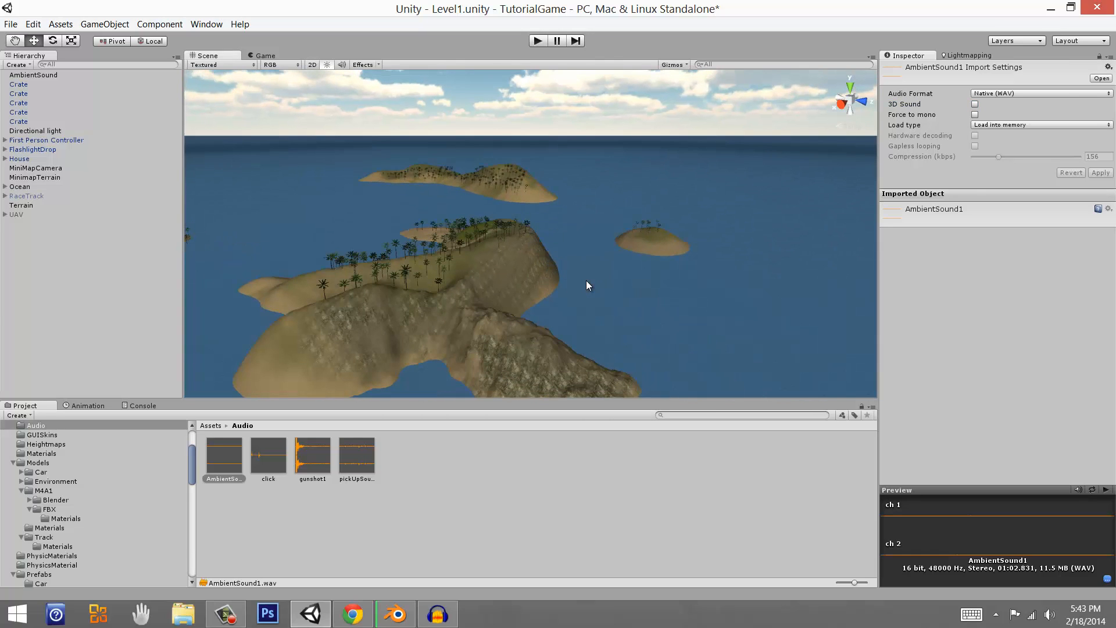
# Step: Select and frame the AmbientSound object, enable Loop on its Audio Source, and save the scene
pyautogui.press('f')
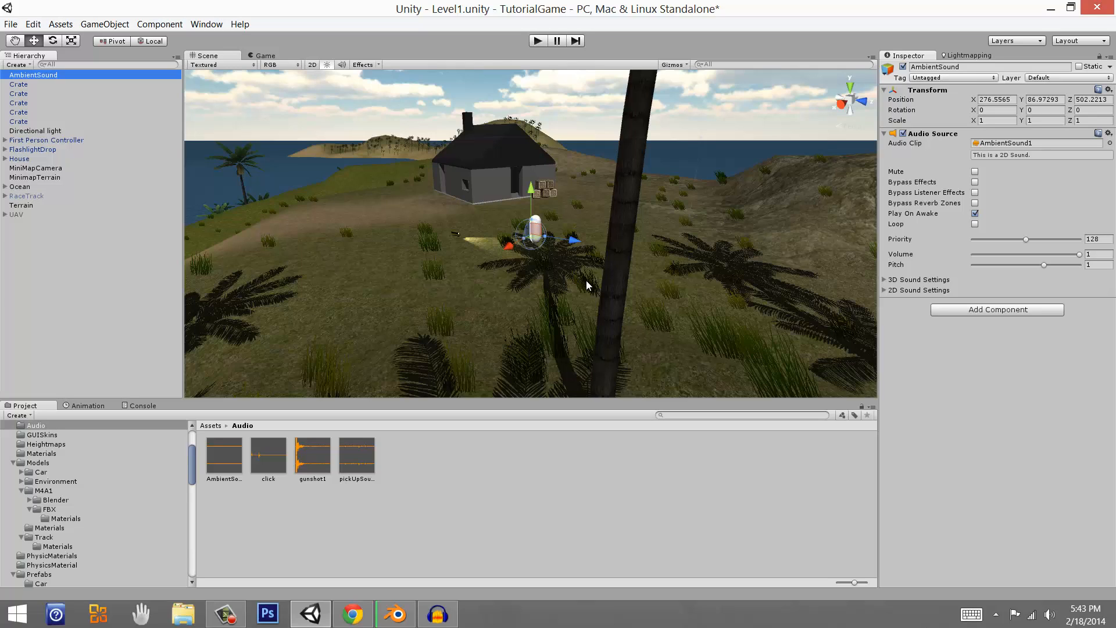
pyautogui.click(974, 224)
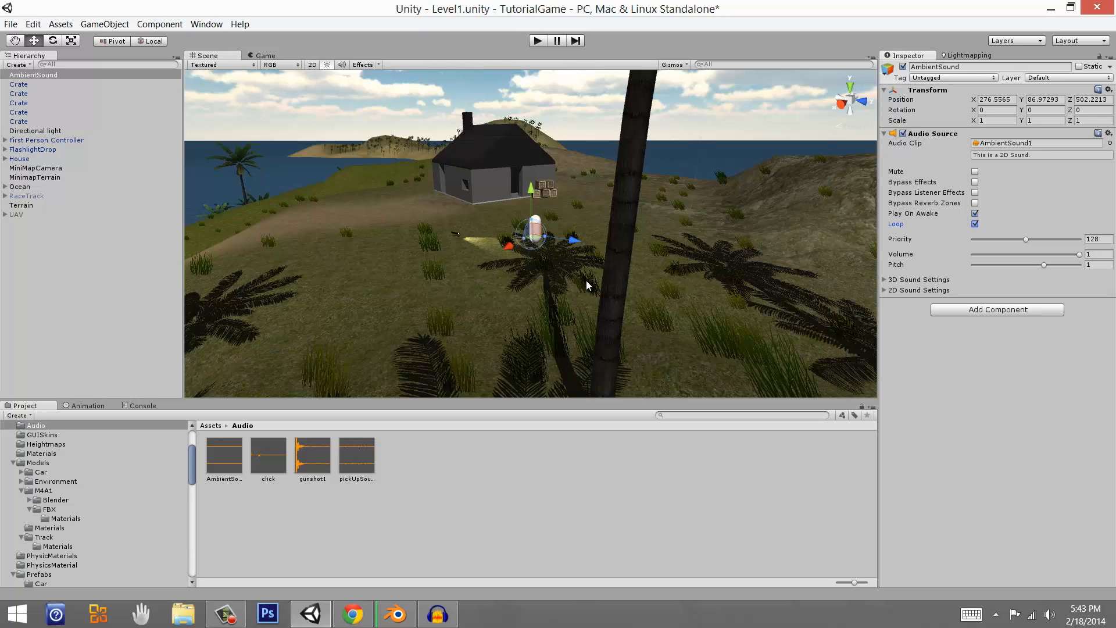
pyautogui.hotkey('ctrl', 's')
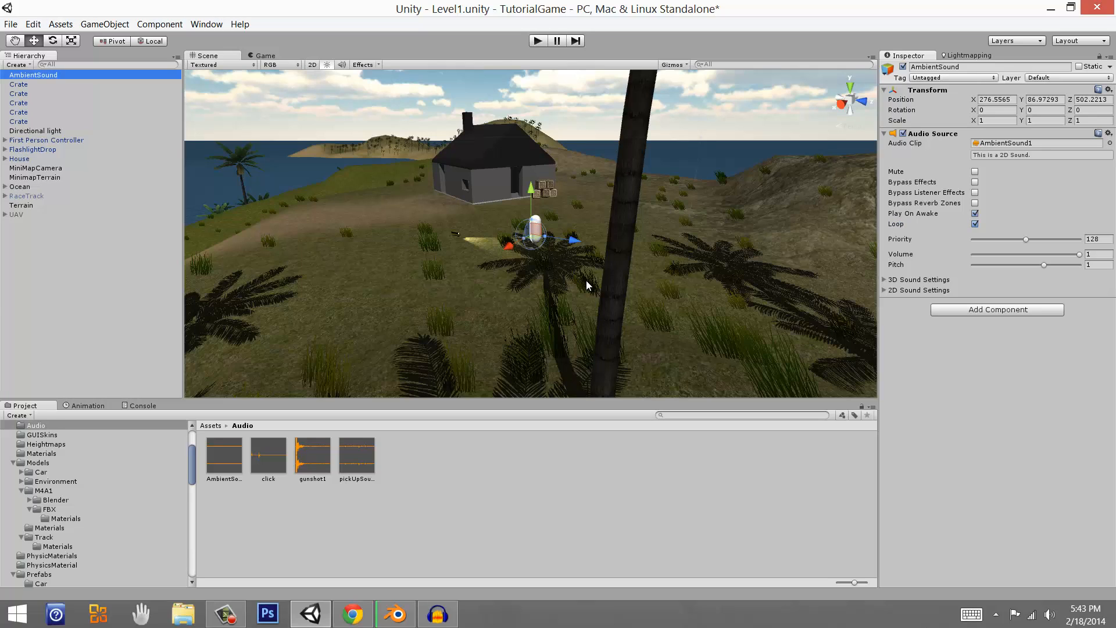
# Step: Move the AmbientSound object beside the house, to about Y 91.4 and Z 490.6, and save the scene
pyautogui.moveTo(535, 231)
pyautogui.mouseDown()
pyautogui.moveTo(358, 125)
pyautogui.moveTo(399, 160)
pyautogui.mouseUp()
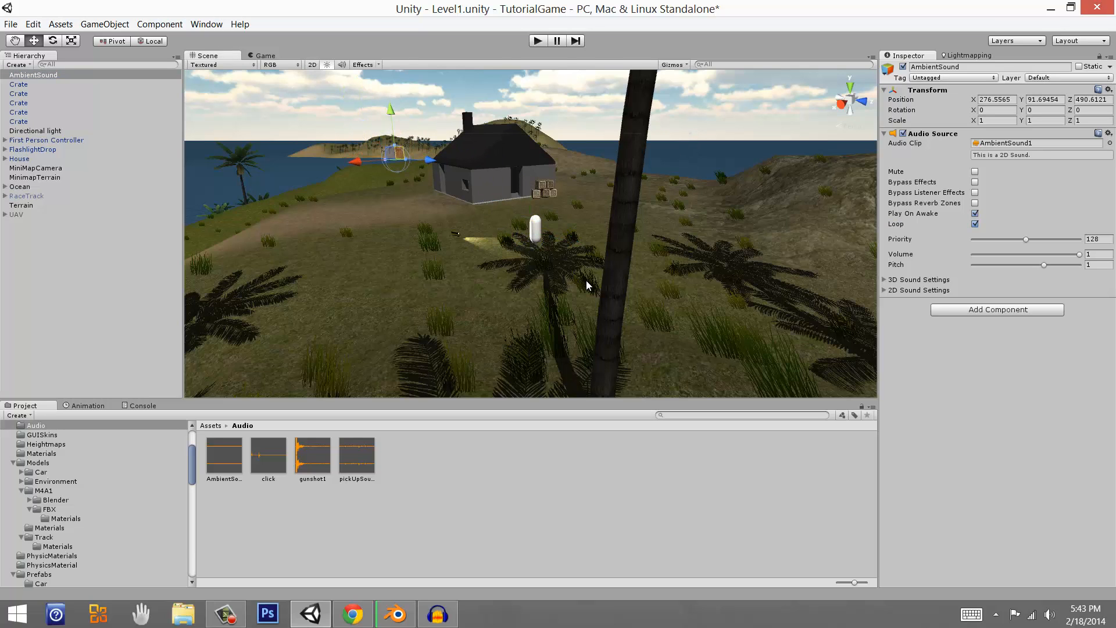
pyautogui.moveTo(399, 161); pyautogui.dragTo(412, 196, button='middle')
pyautogui.moveTo(585, 280); pyautogui.dragTo(588, 285, button='middle')
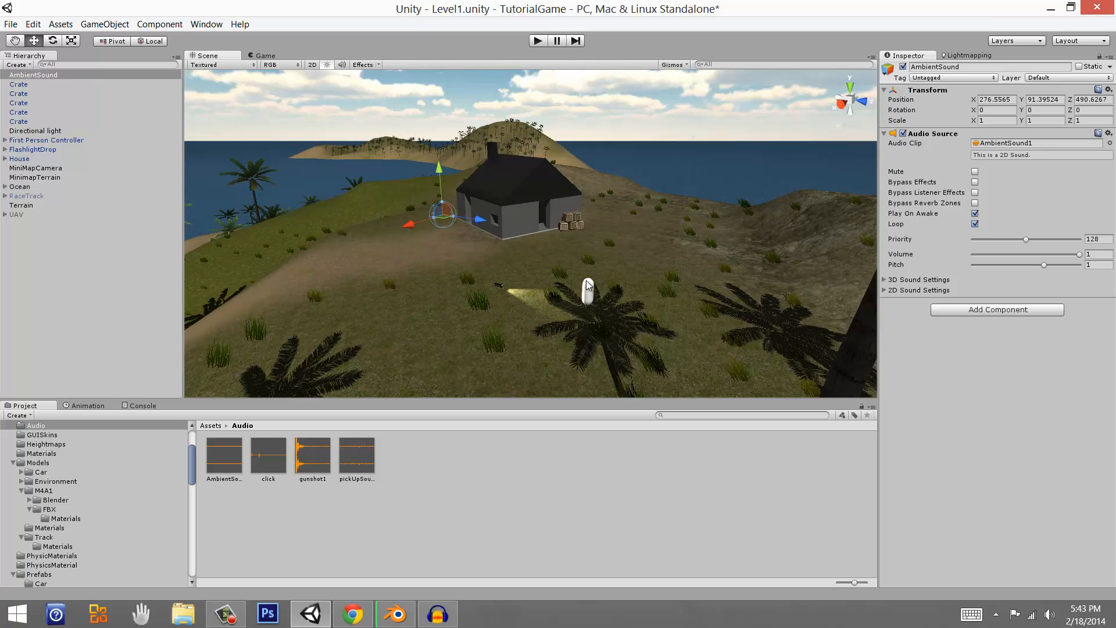
pyautogui.moveTo(587, 281); pyautogui.dragTo(587, 281, button='right')
pyautogui.hotkey('ctrl', 's')
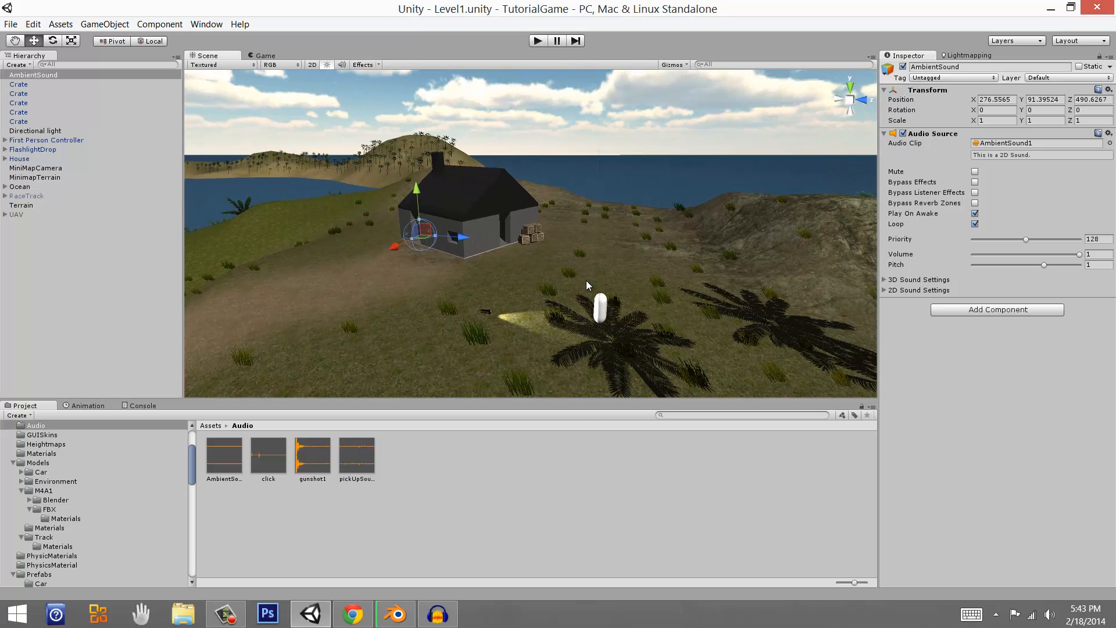
# Step: Play-test the level with the ambient sound, pause to view the scene from above, and stop play mode
pyautogui.hotkey('ctrl', 'p')
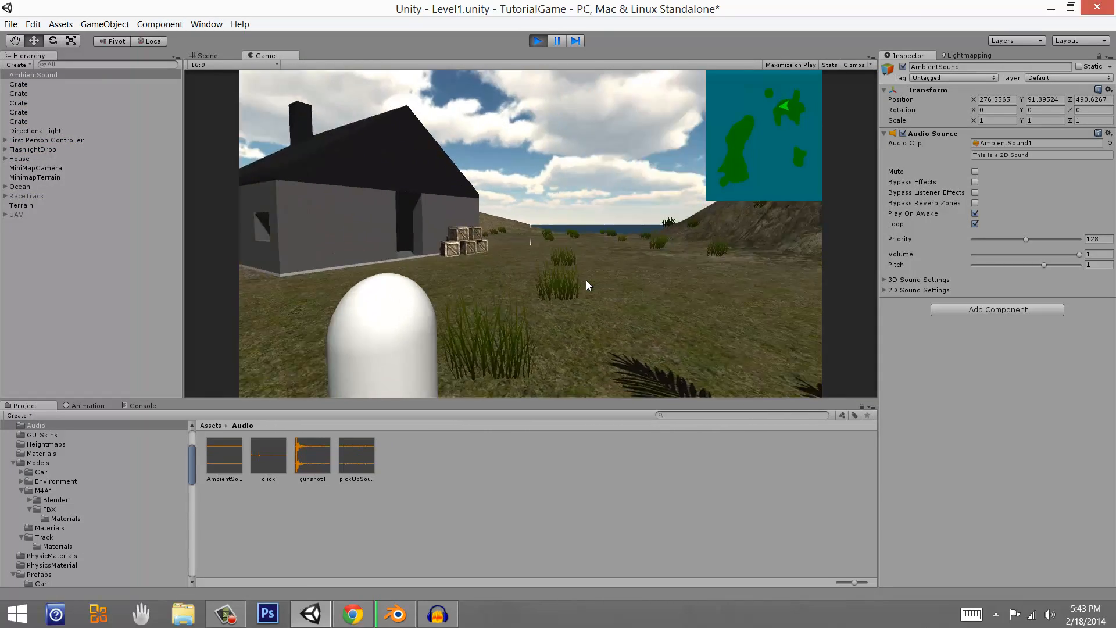
pyautogui.press('w')
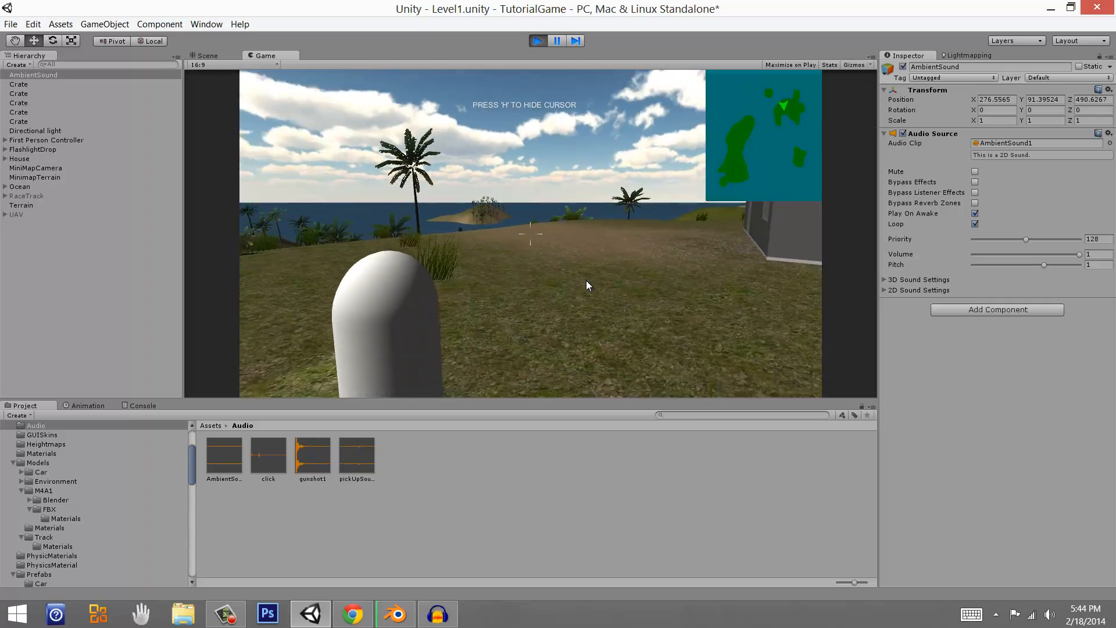
pyautogui.hotkey('ctrl', 'shift', 'p')
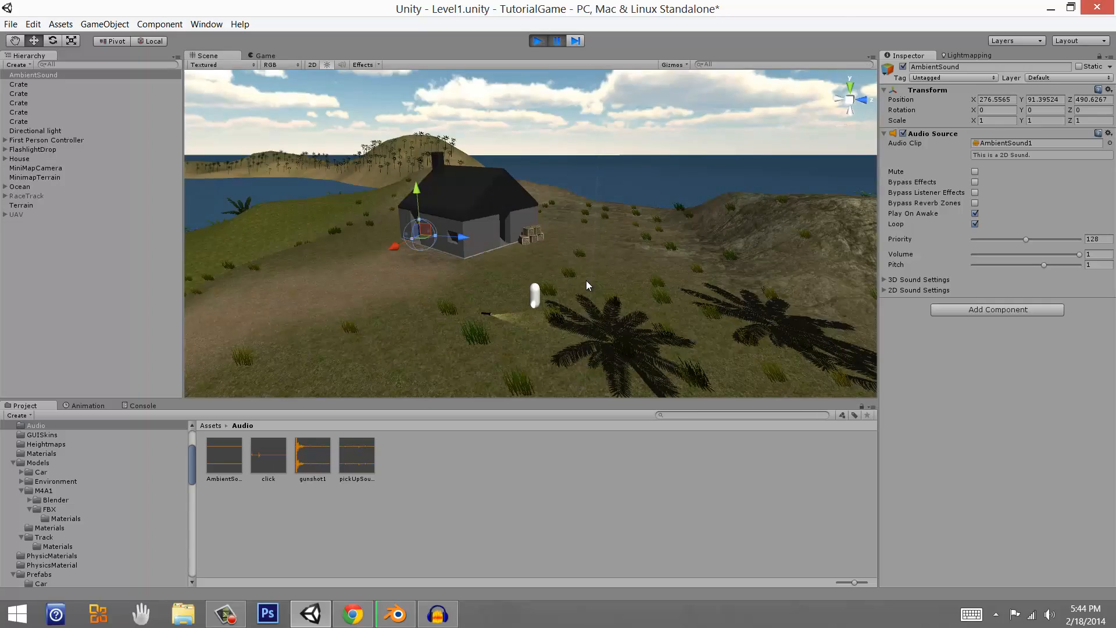
pyautogui.moveTo(586, 281); pyautogui.dragTo(587, 308, button='middle')
pyautogui.scroll(-6, 587, 291)
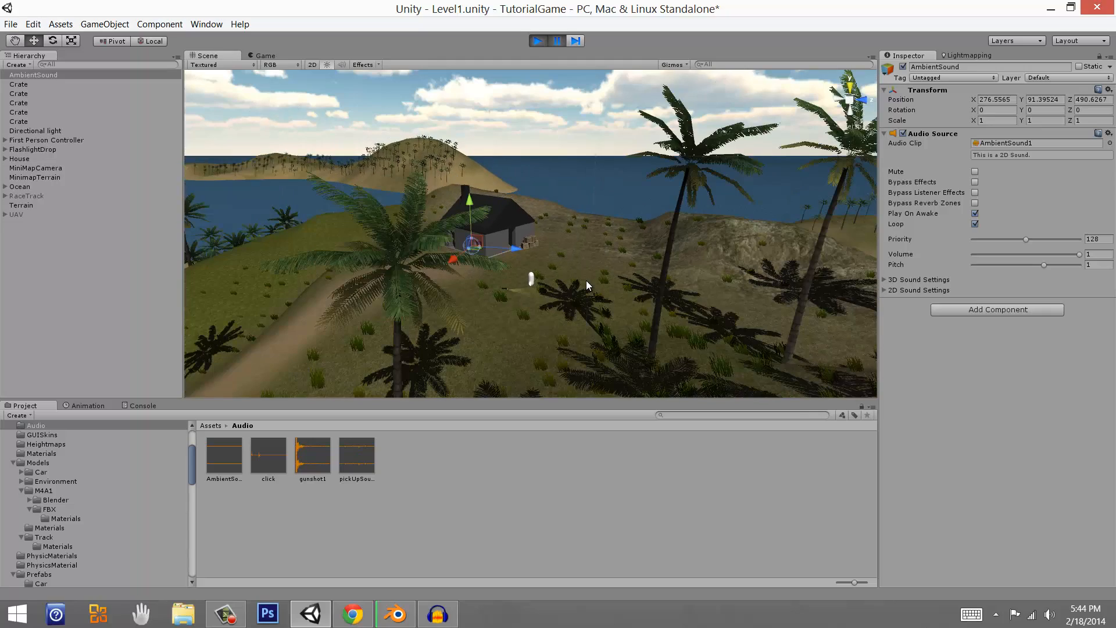
pyautogui.click(850, 88)
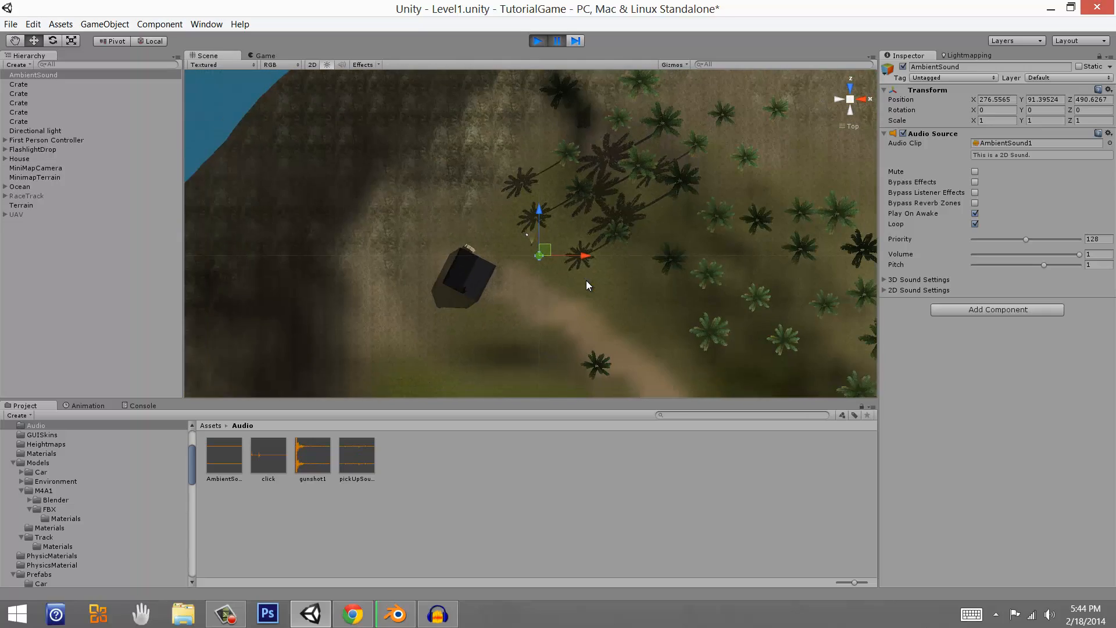
pyautogui.moveTo(586, 281)
pyautogui.mouseDown(button='middle')
pyautogui.moveTo(332, 303)
pyautogui.moveTo(350, 201)
pyautogui.moveTo(633, 317)
pyautogui.moveTo(619, 283)
pyautogui.moveTo(587, 285)
pyautogui.mouseUp(button='middle')
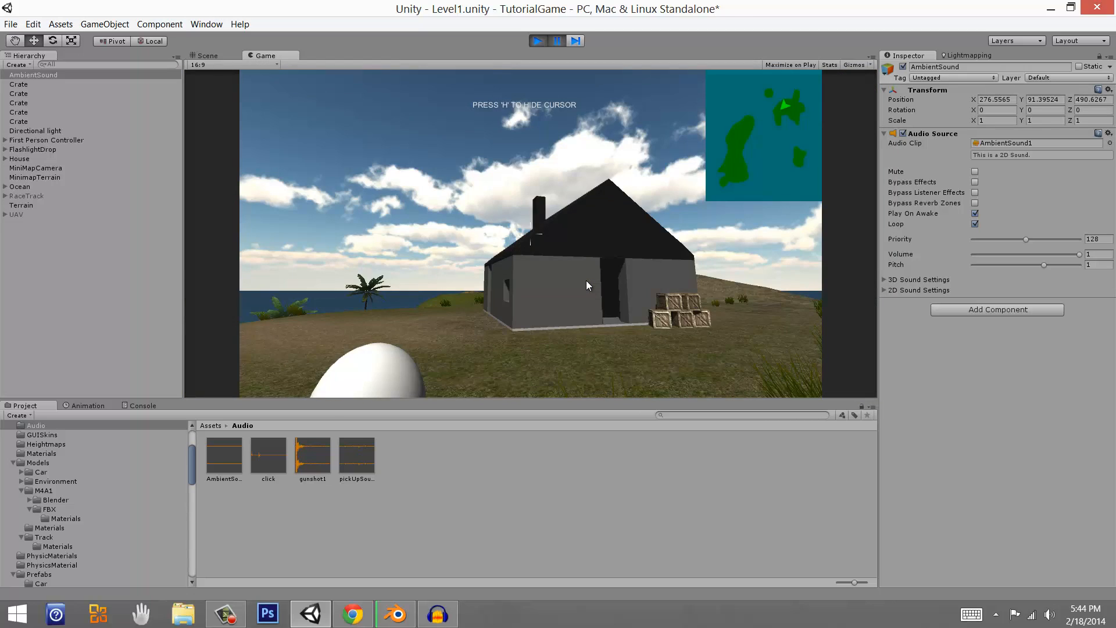
pyautogui.hotkey('ctrl', 'p')
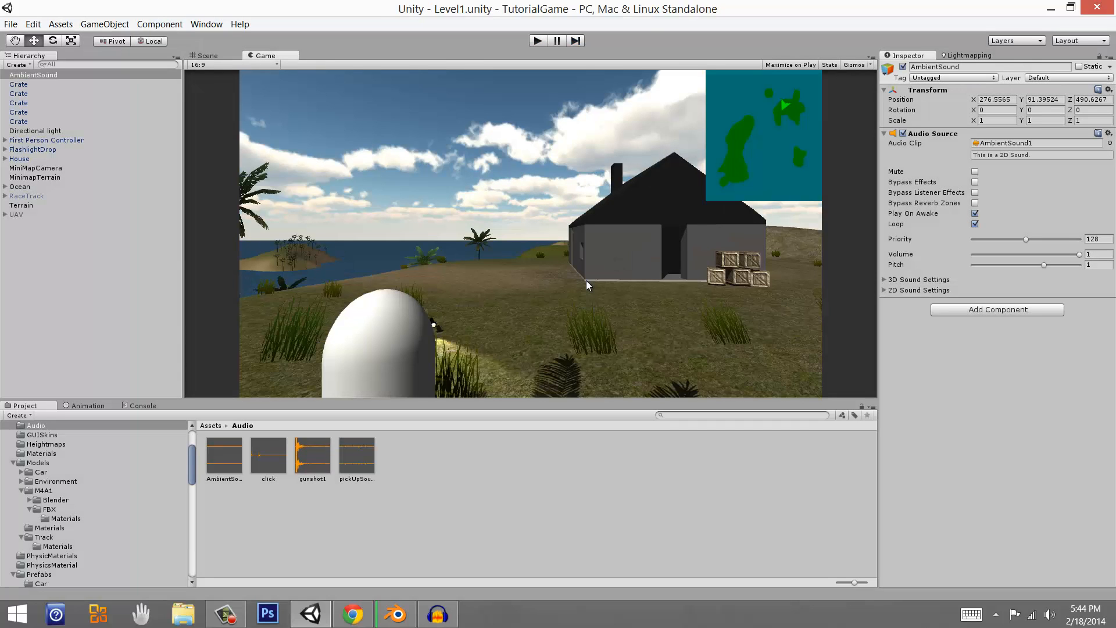
# Step: Return to the Scene view, frame the AmbientSound object, and clear the selection
pyautogui.hotkey('ctrl', '1')
pyautogui.moveTo(586, 282); pyautogui.dragTo(588, 285, button='right')
pyautogui.press('f')
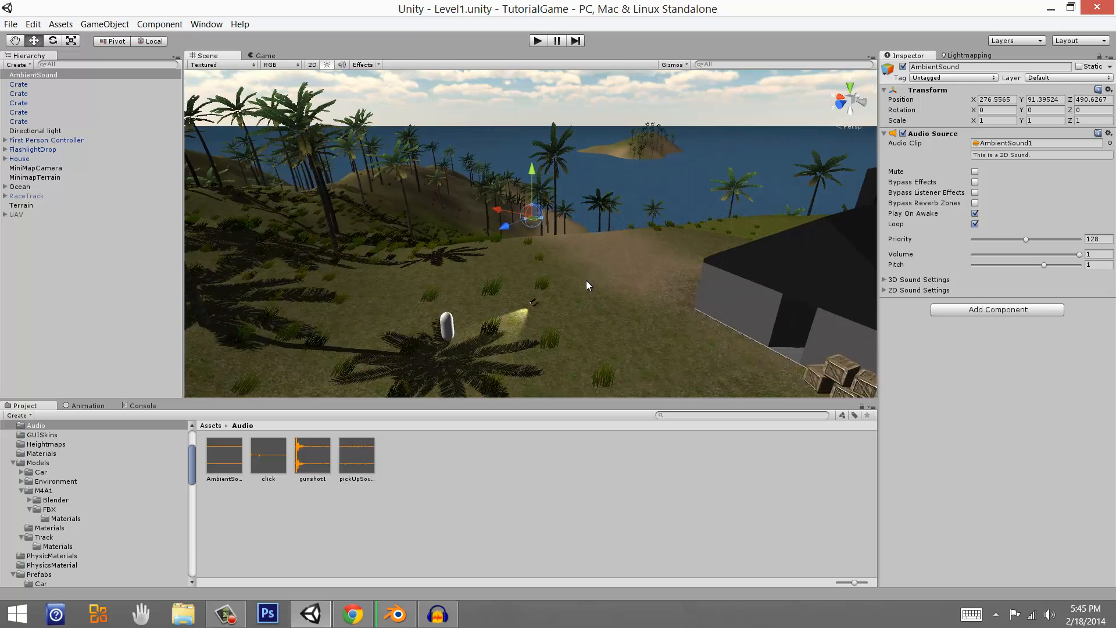
pyautogui.press('f')
pyautogui.click(587, 281)
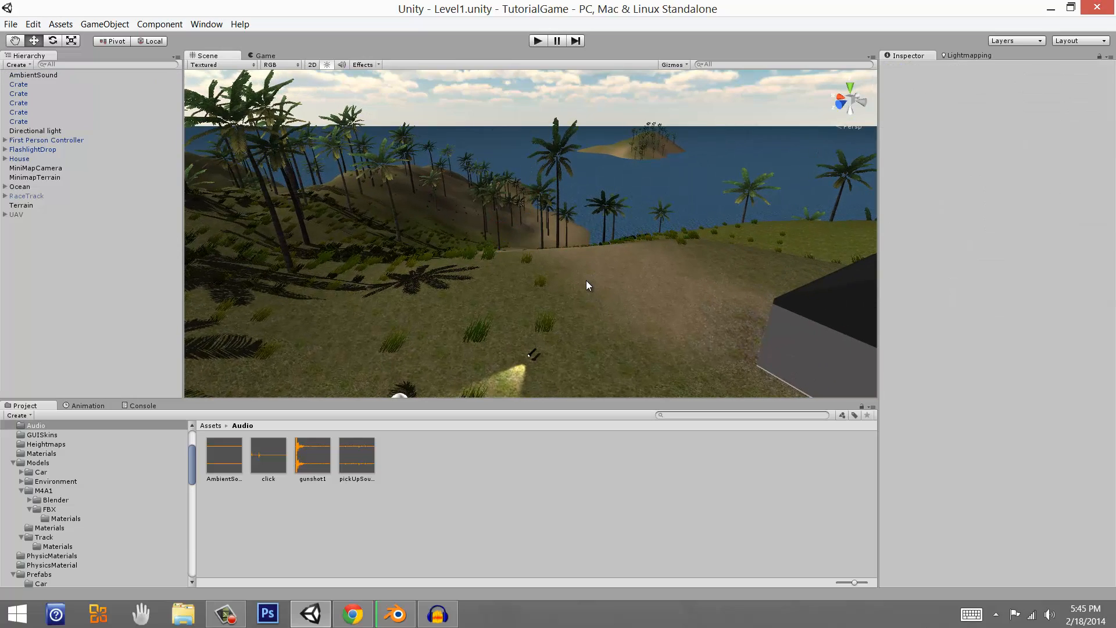
pyautogui.moveTo(586, 280); pyautogui.dragTo(587, 284, button='right')
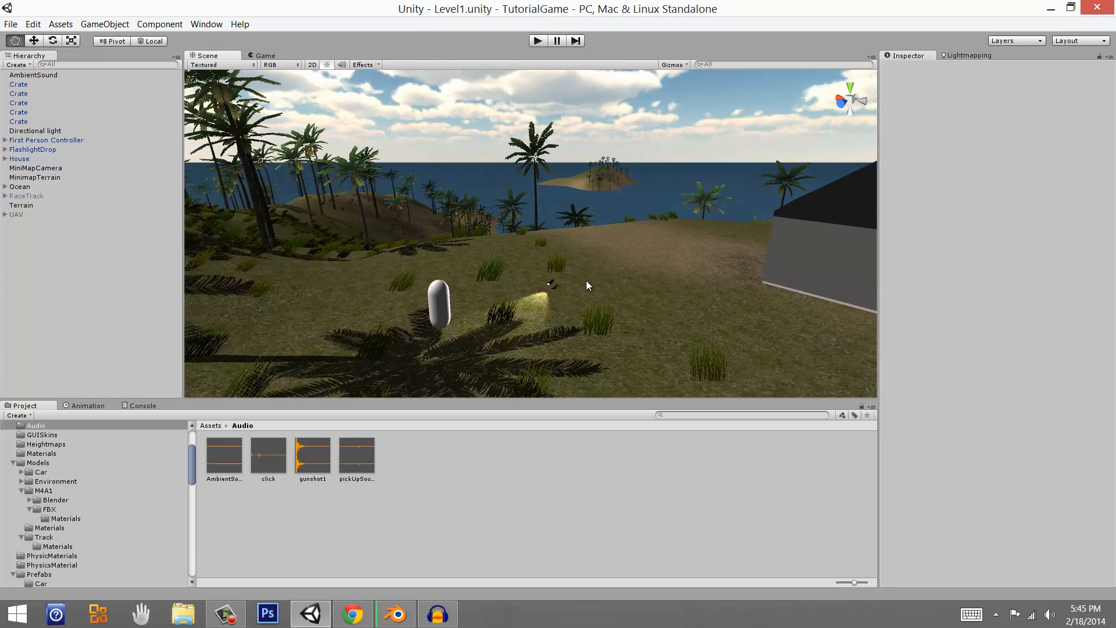
# Step: Save the project
pyautogui.hotkey('alt', 'f')
pyautogui.press('Up')
pyautogui.press('Up')
pyautogui.press('Up')
pyautogui.press('Up')
pyautogui.press('Return')
# Step: Select the FlashlightDrop object and frame it in the Scene view
pyautogui.moveTo(587, 281); pyautogui.dragTo(587, 285, button='right')
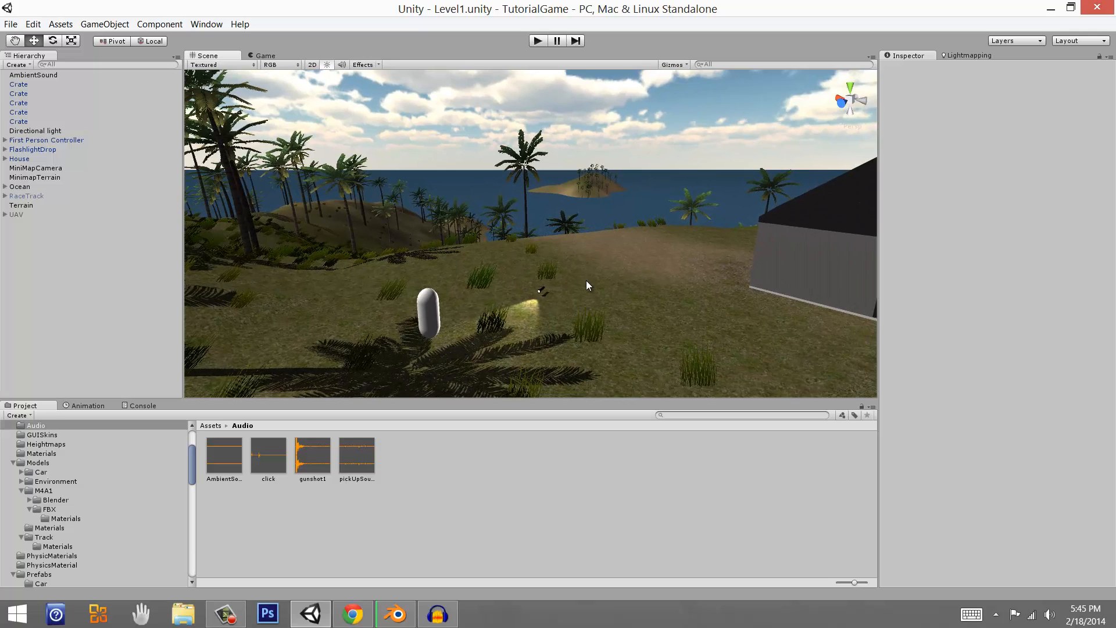
pyautogui.moveTo(587, 284); pyautogui.dragTo(587, 285, button='right')
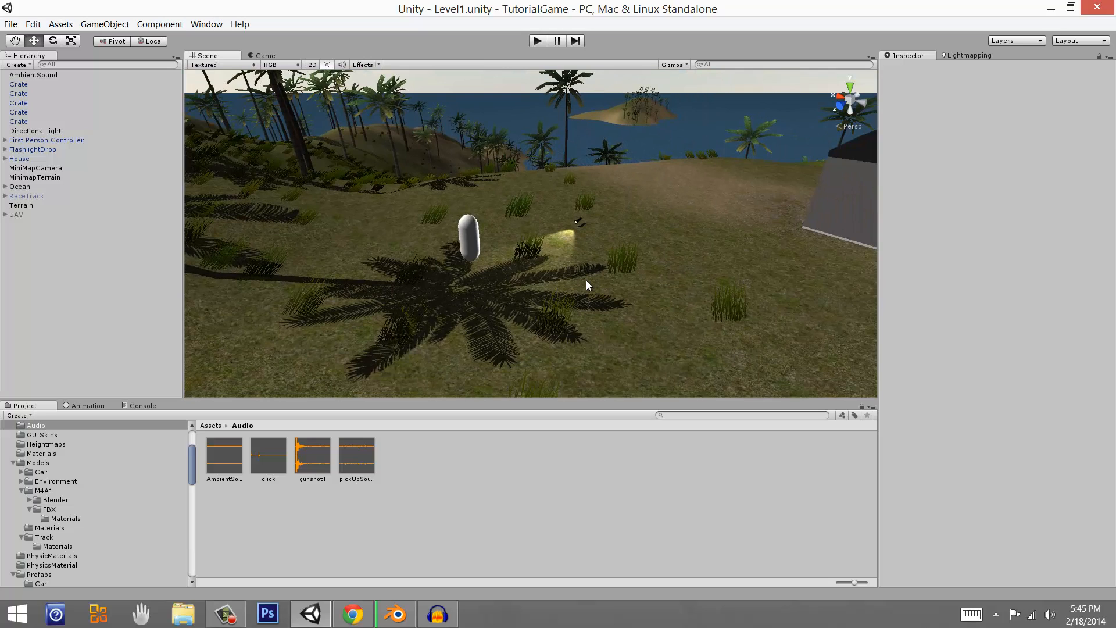
pyautogui.doubleClick(33, 149)
pyautogui.moveTo(586, 286); pyautogui.dragTo(587, 285, button='right')
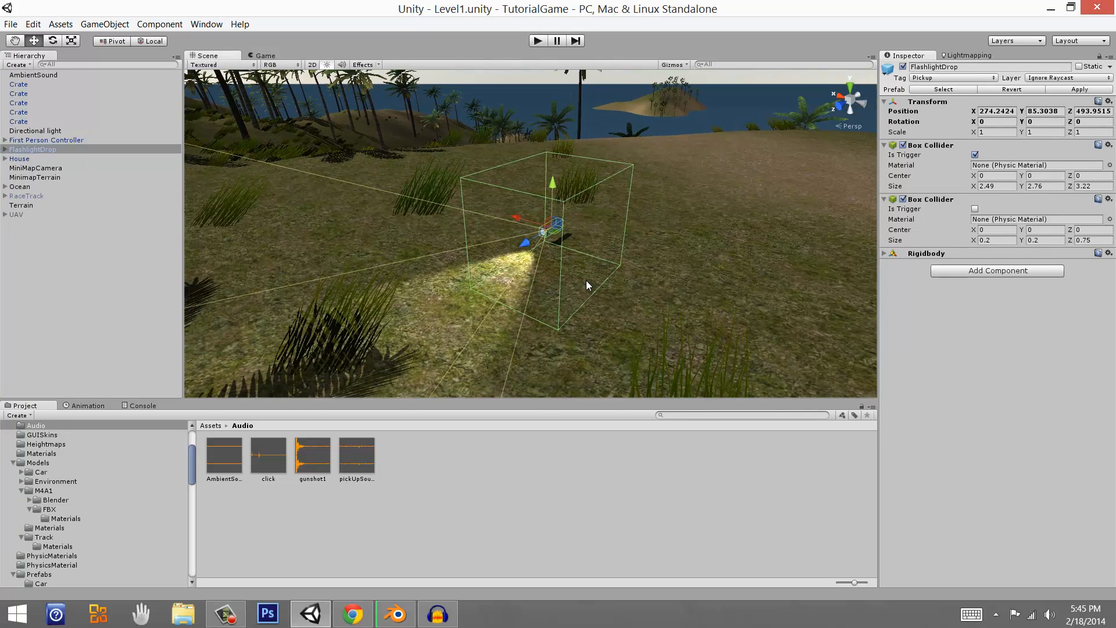
# Step: Inspect the First Person Controller's Pick Up Sound assignment and the import settings of the pickUpSound clip
pyautogui.click(587, 285)
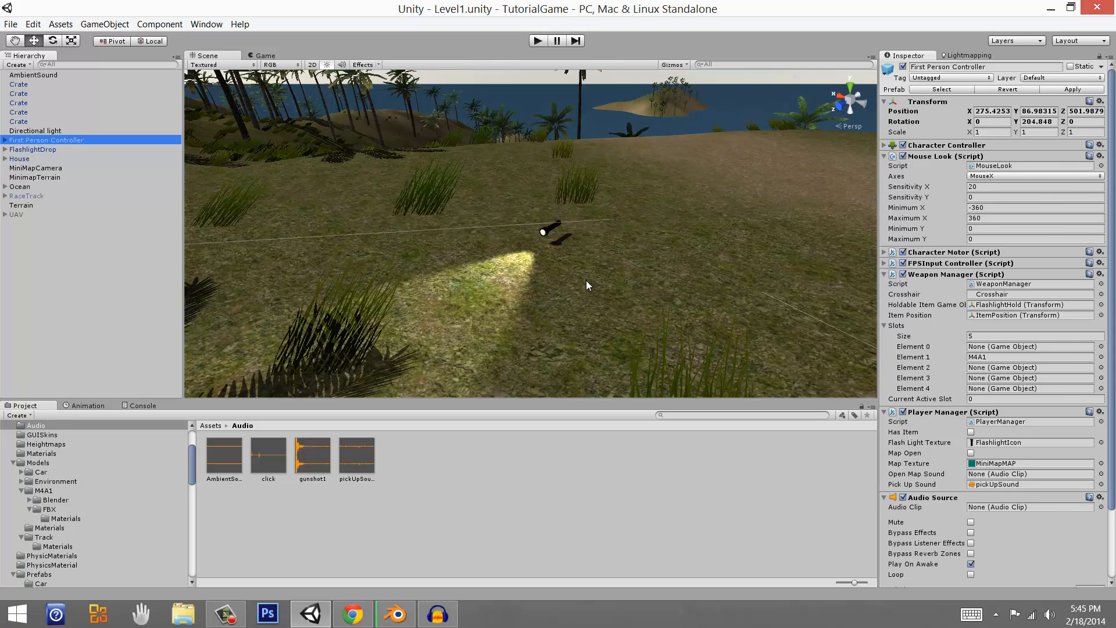
pyautogui.click(1029, 485)
pyautogui.click(356, 456)
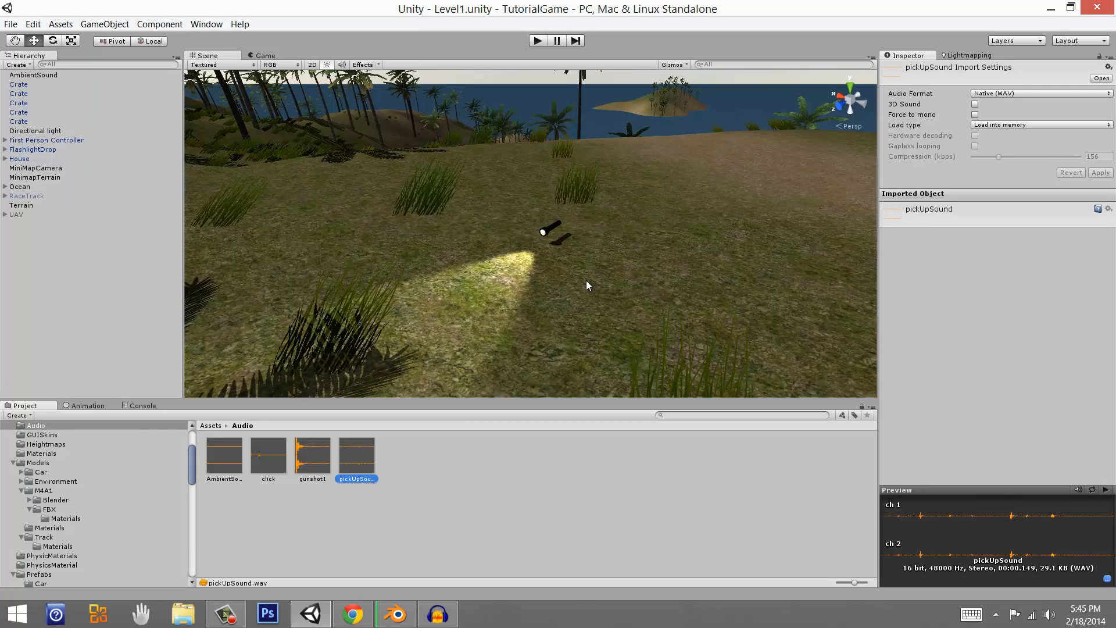
pyautogui.click(586, 285)
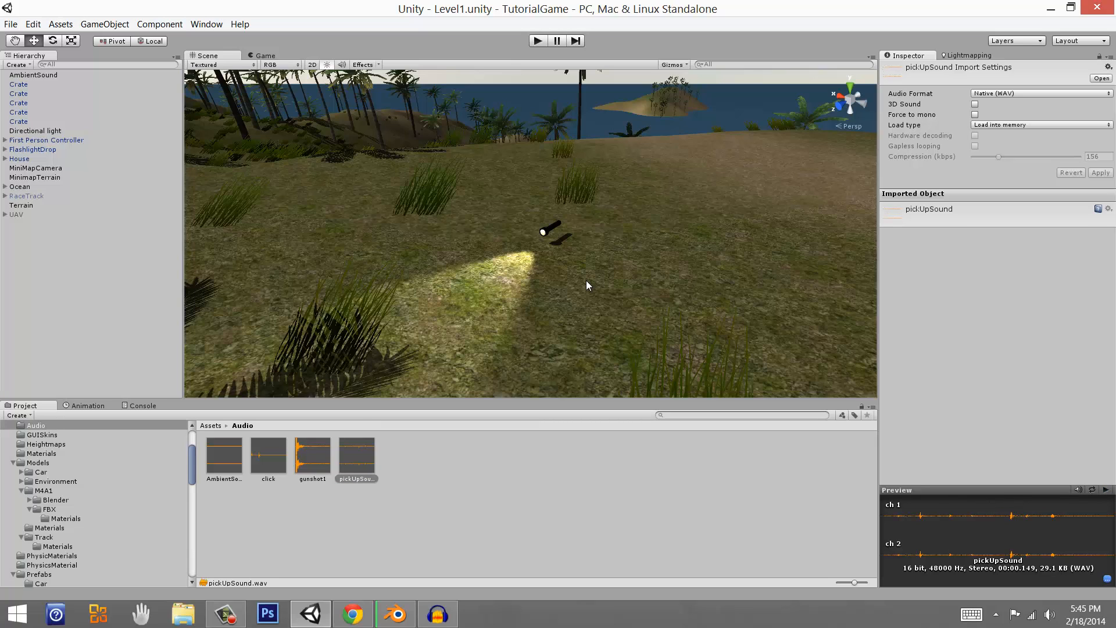
pyautogui.moveTo(586, 281); pyautogui.dragTo(586, 282, button='right')
pyautogui.moveTo(587, 282); pyautogui.dragTo(586, 281, button='middle')
pyautogui.moveTo(586, 281); pyautogui.dragTo(587, 285, button='right')
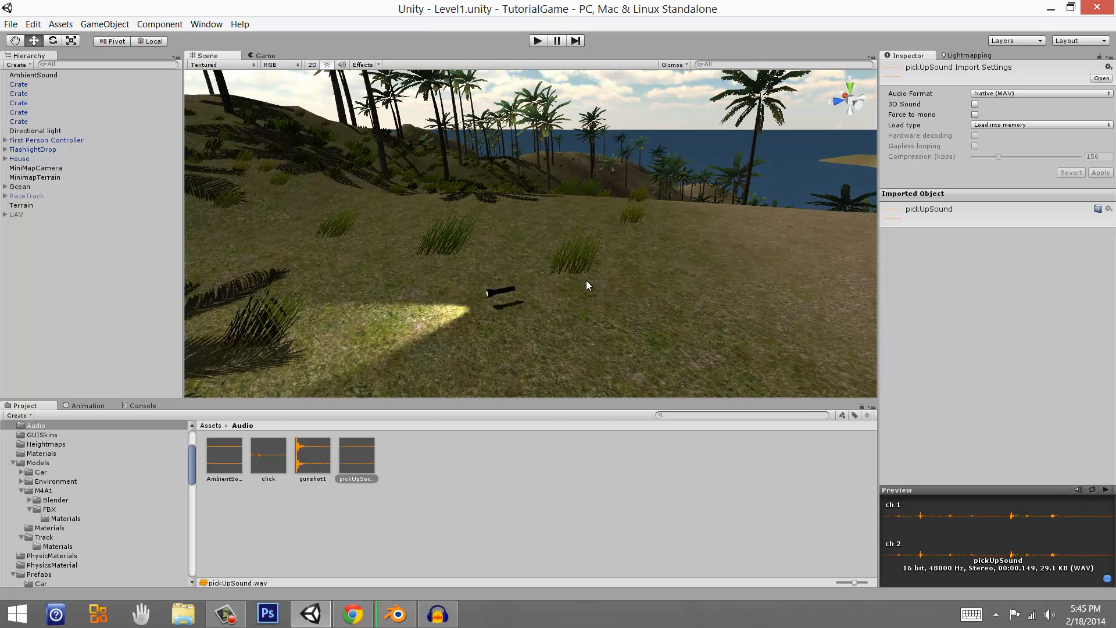
# Step: Remove the Animator component from the Flashlight child of FlashlightDrop
pyautogui.click(587, 285)
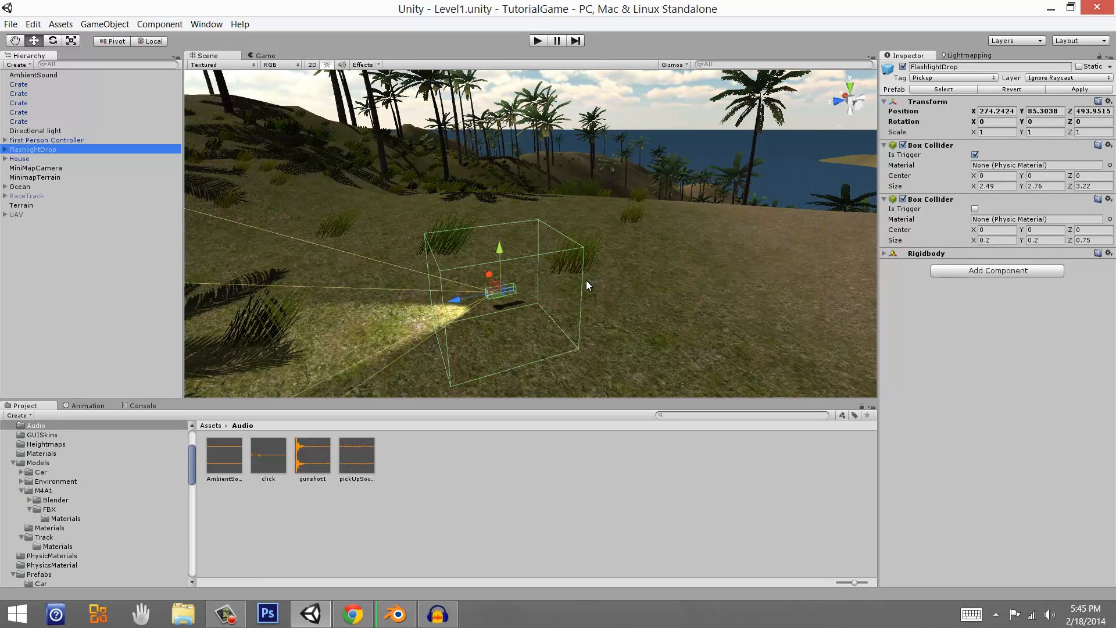
pyautogui.press('Right')
pyautogui.press('Down')
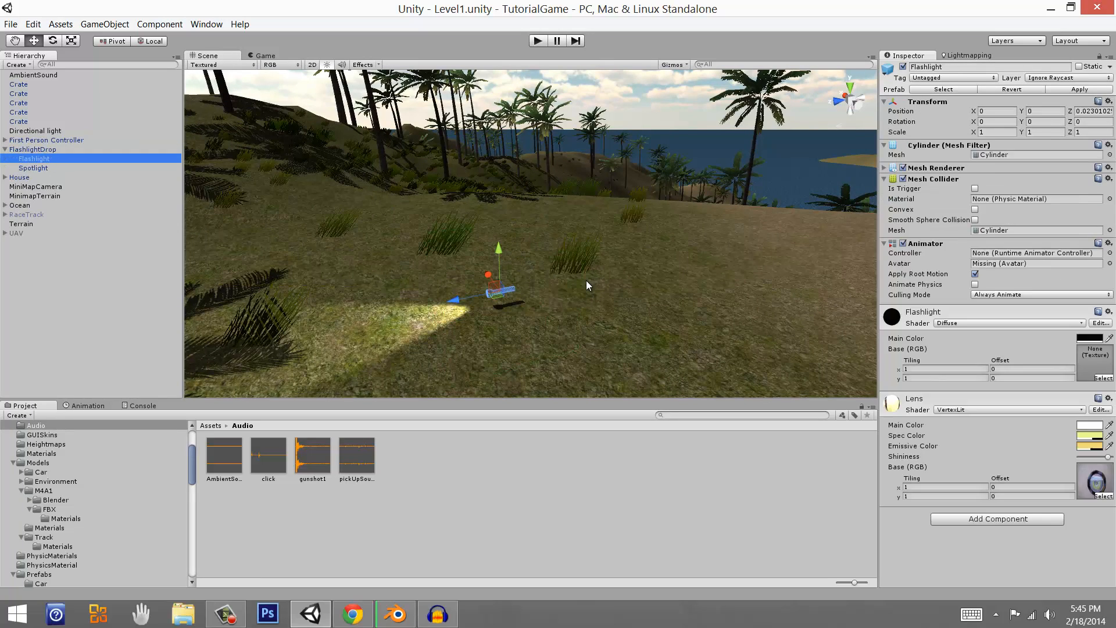
pyautogui.press('Down')
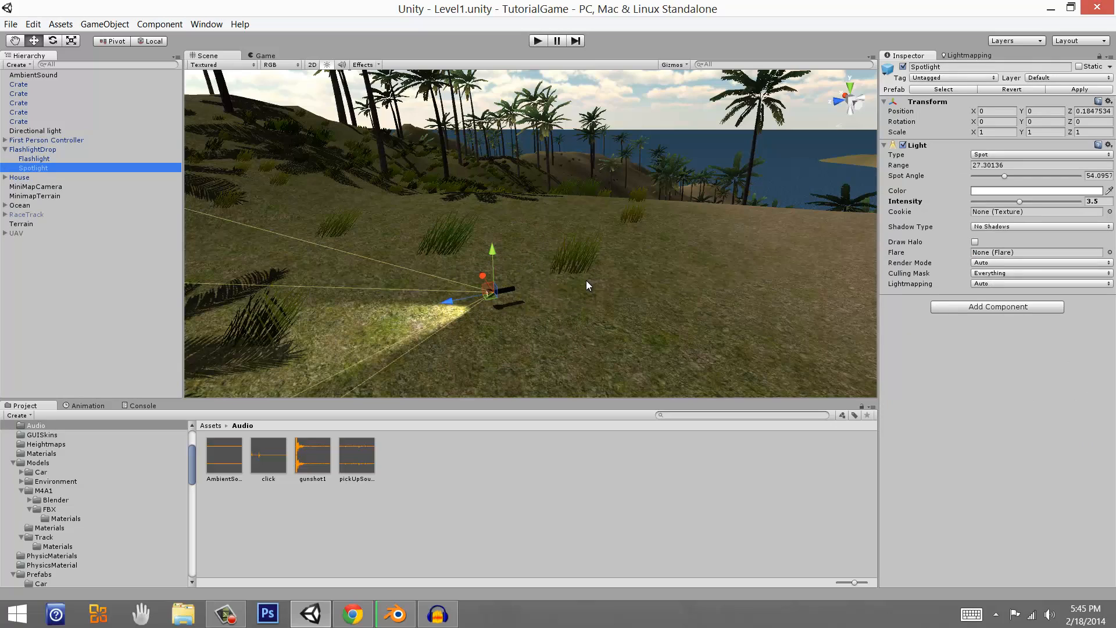
pyautogui.press('Up')
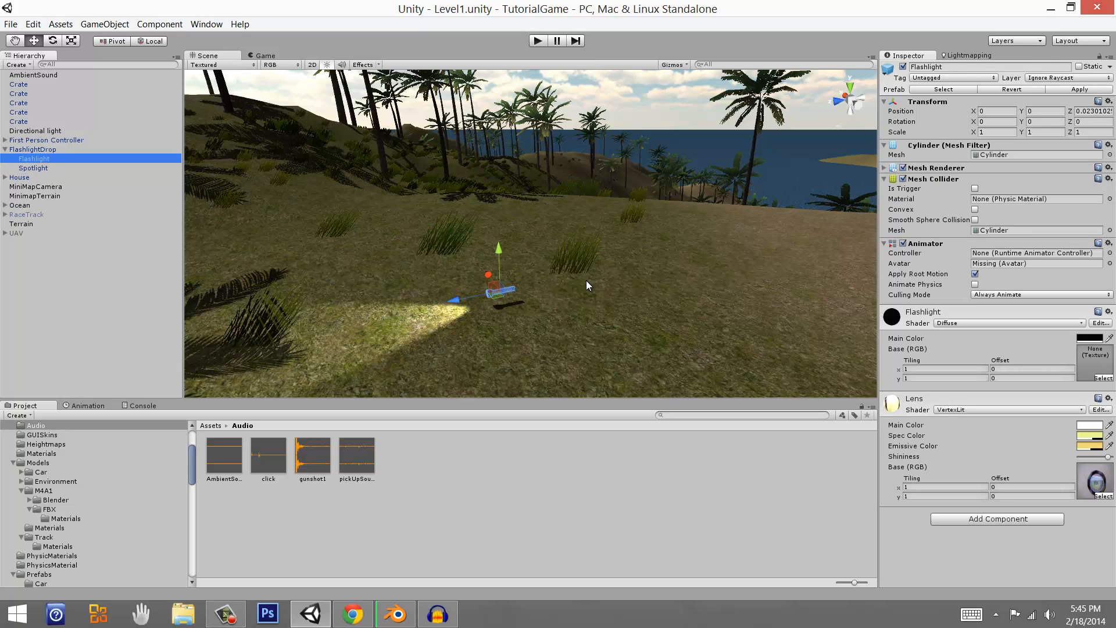
pyautogui.click(1108, 242)
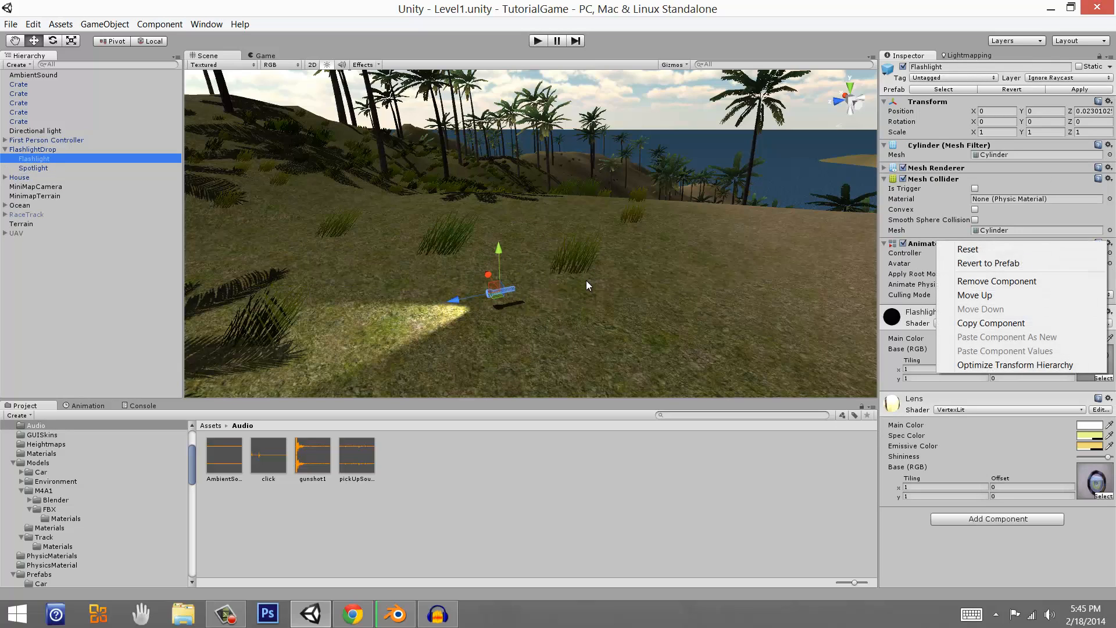
pyautogui.click(1010, 282)
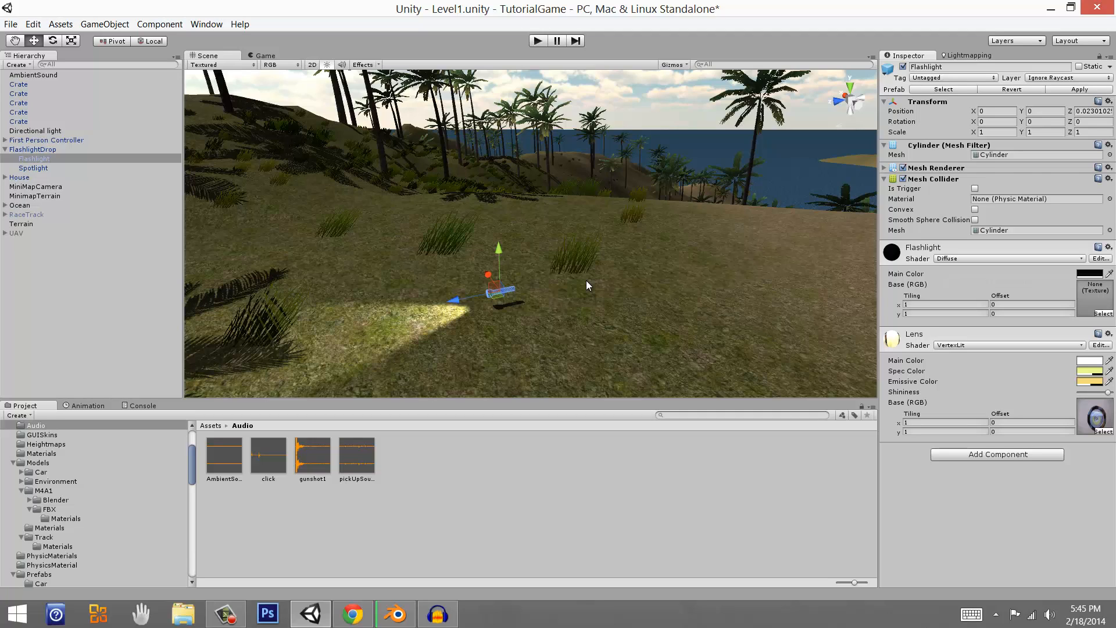
# Step: Remove the Mesh Collider component from the Flashlight child of FlashlightDrop
pyautogui.press('Up')
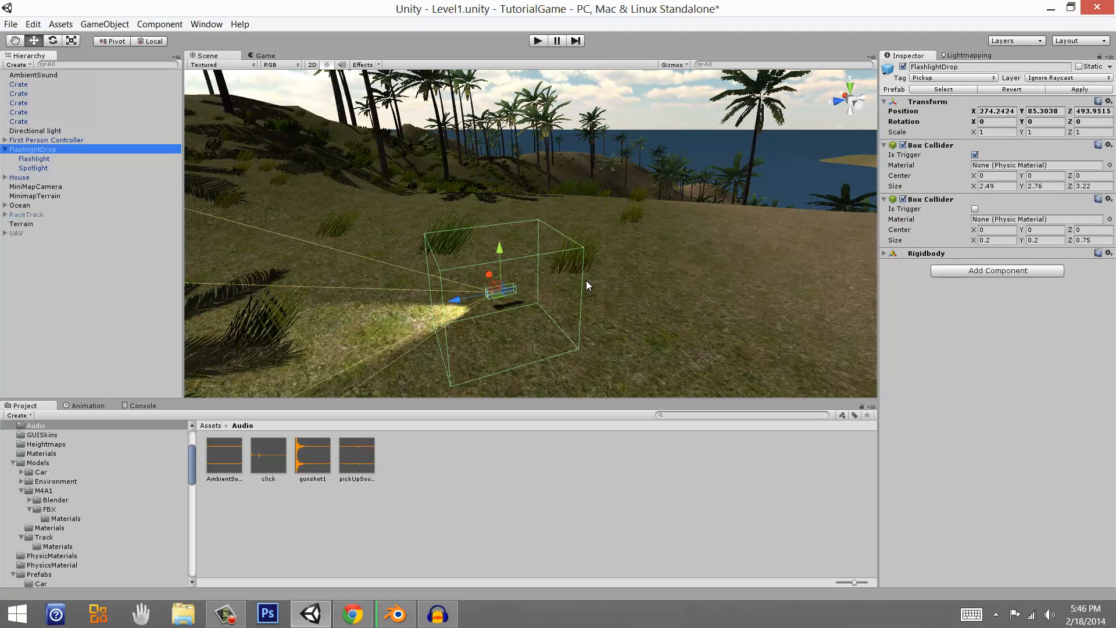
pyautogui.press('Down')
pyautogui.click(1108, 178)
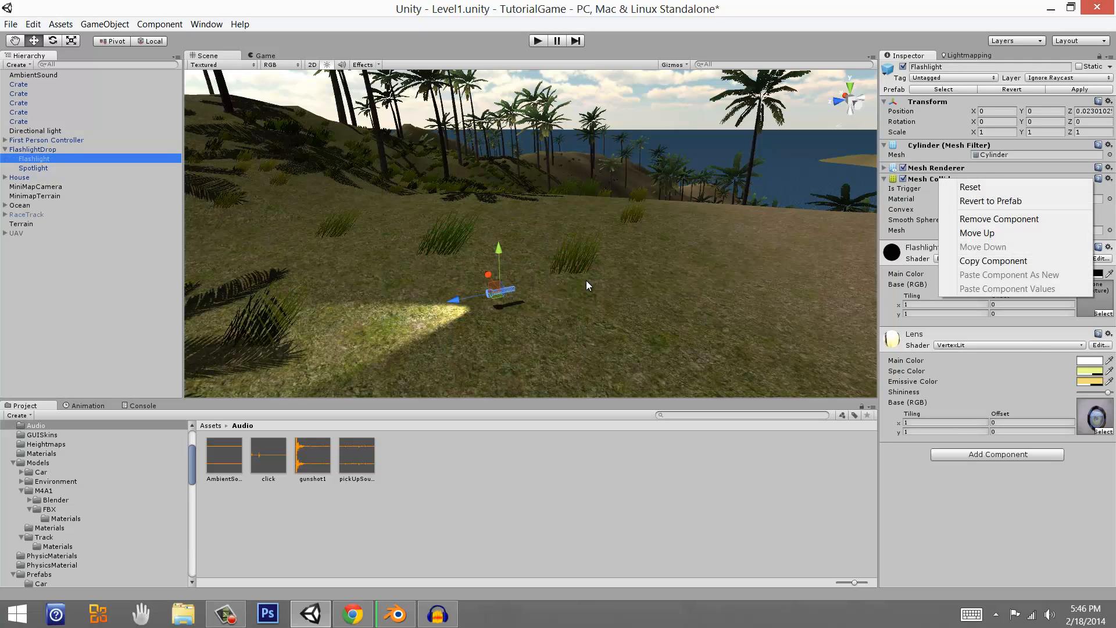
pyautogui.click(1033, 212)
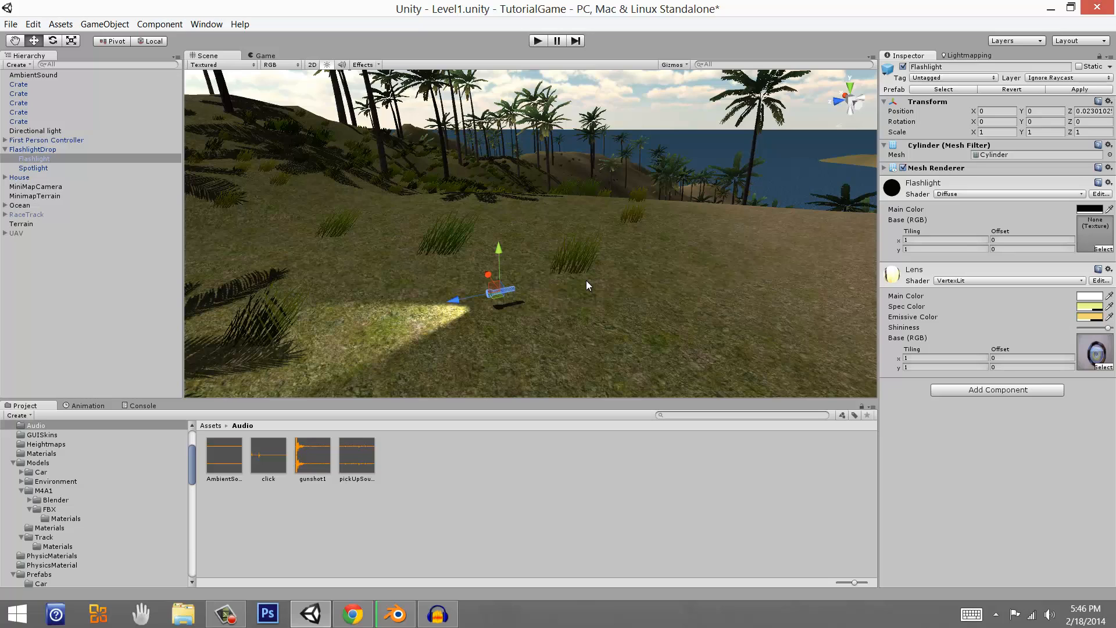
# Step: Collapse FlashlightDrop, apply its changes to the prefab, and save the scene
pyautogui.press('Left')
pyautogui.press('Left')
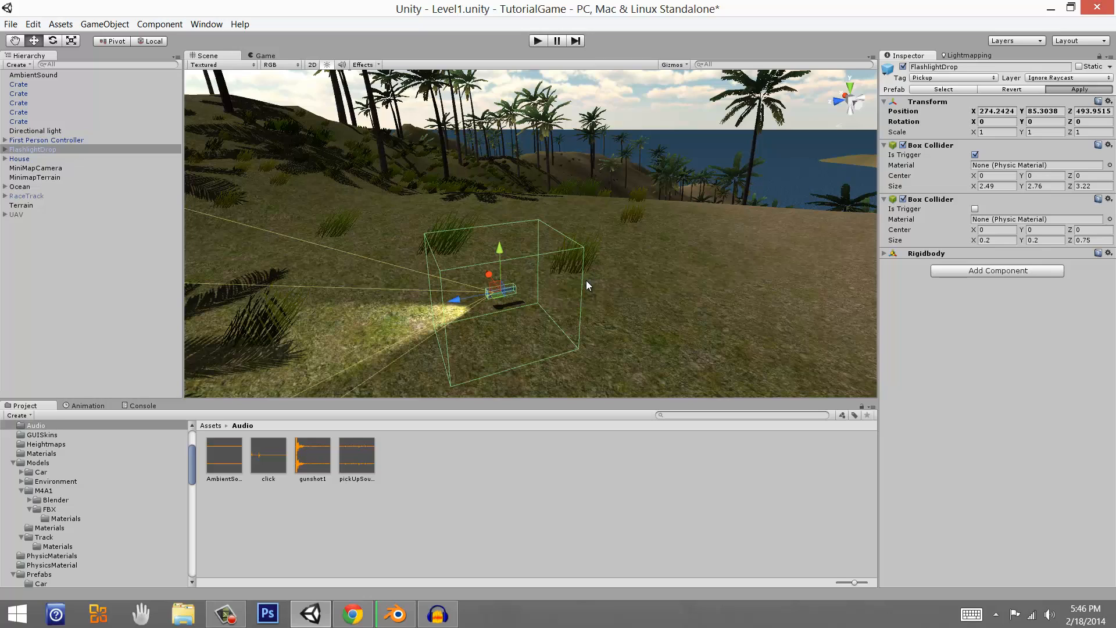
pyautogui.moveTo(587, 285); pyautogui.dragTo(622, 290, button='right')
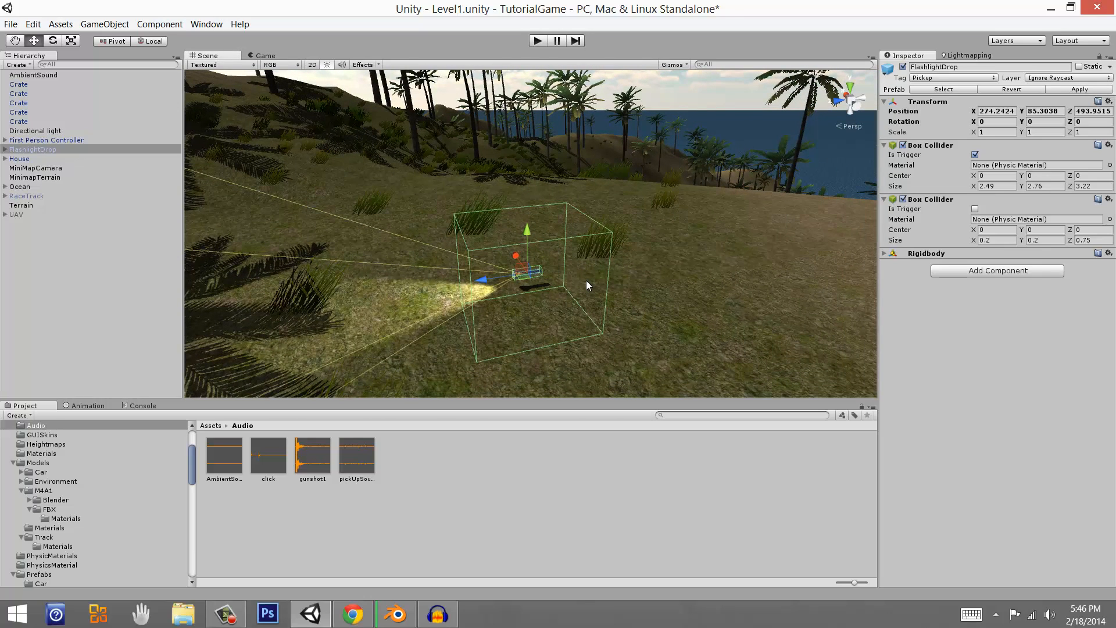
pyautogui.hotkey('ctrl', 's')
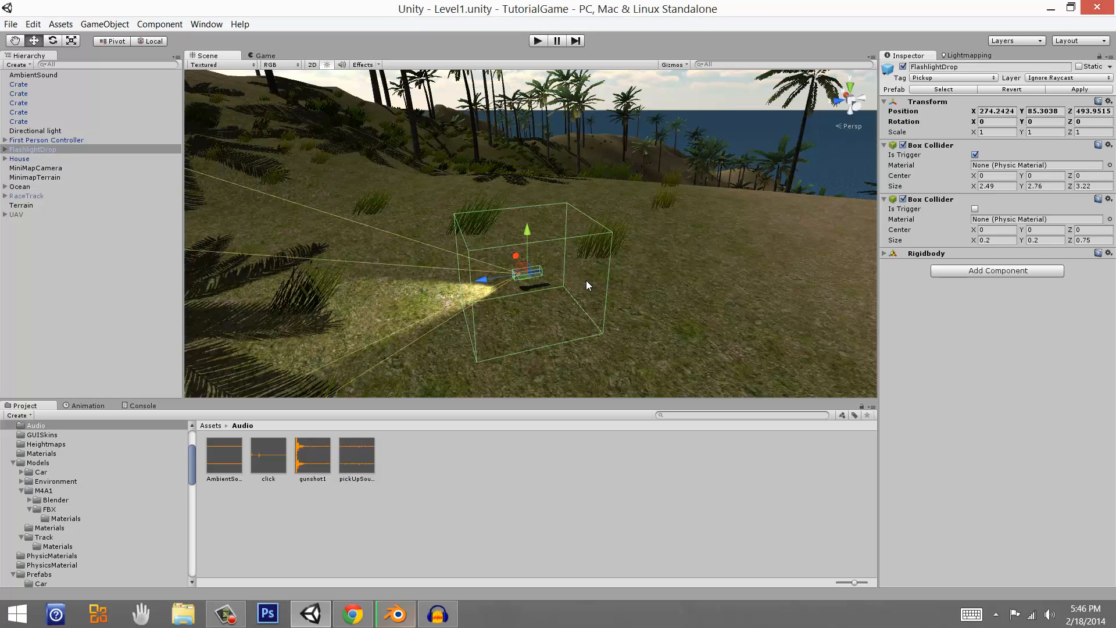
# Step: Play-test the level by walking around, equipping the rifle, and firing several shots at the house wall
pyautogui.hotkey('ctrl', 'p')
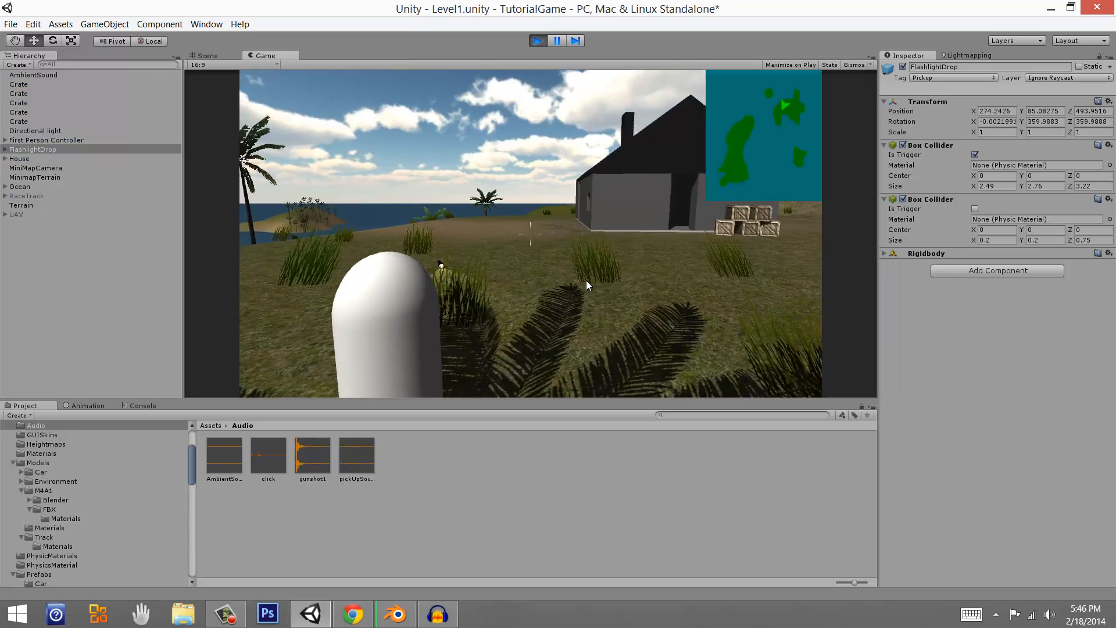
pyautogui.press('w')
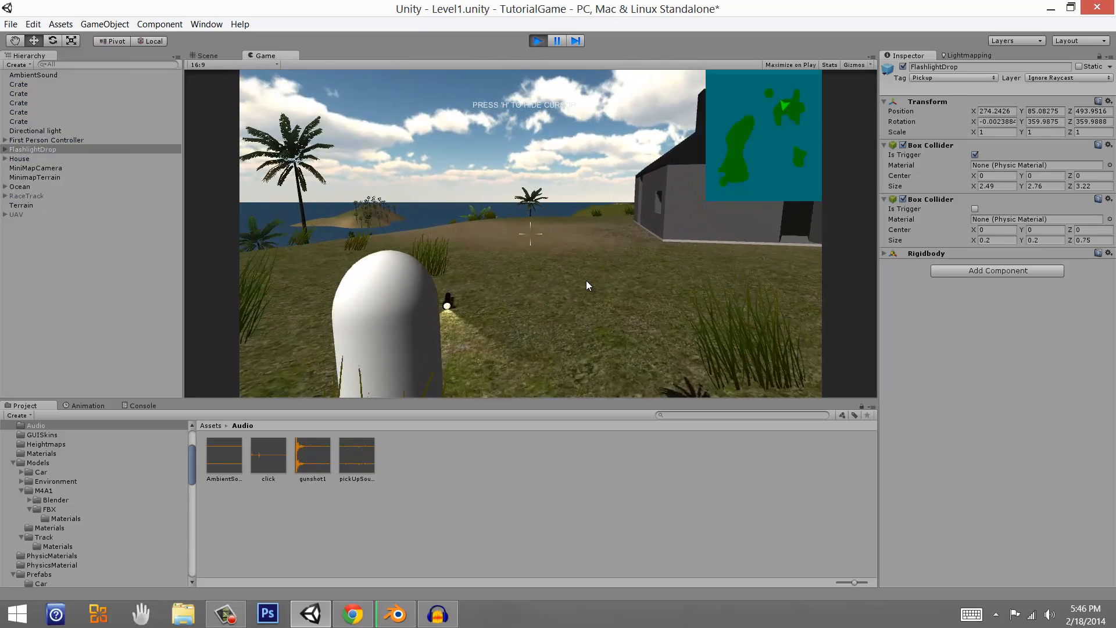
pyautogui.press('w')
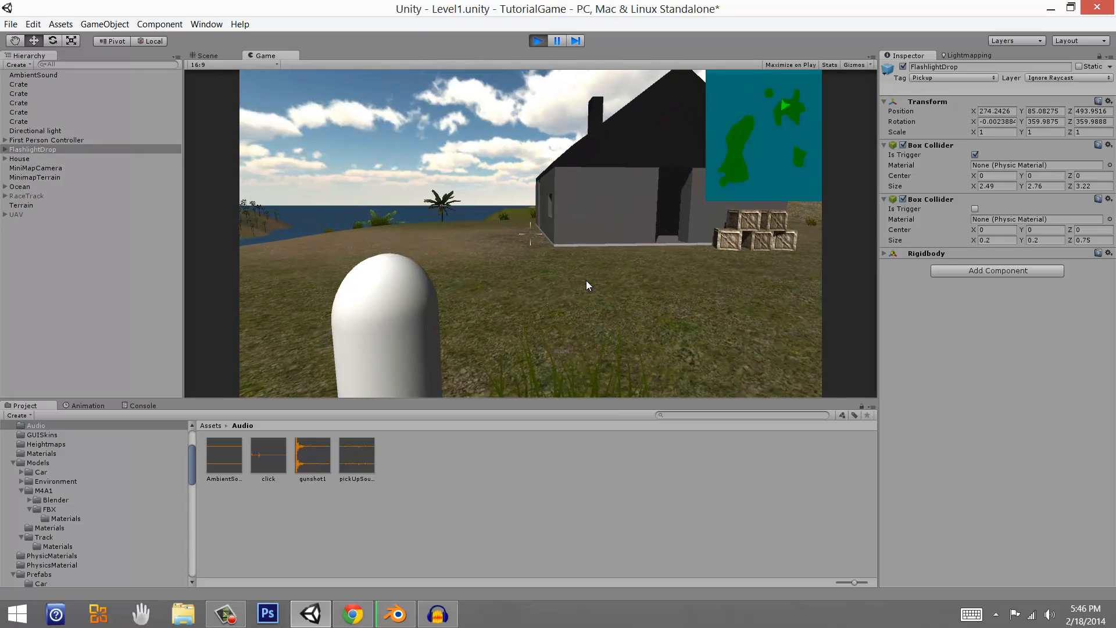
pyautogui.press('1')
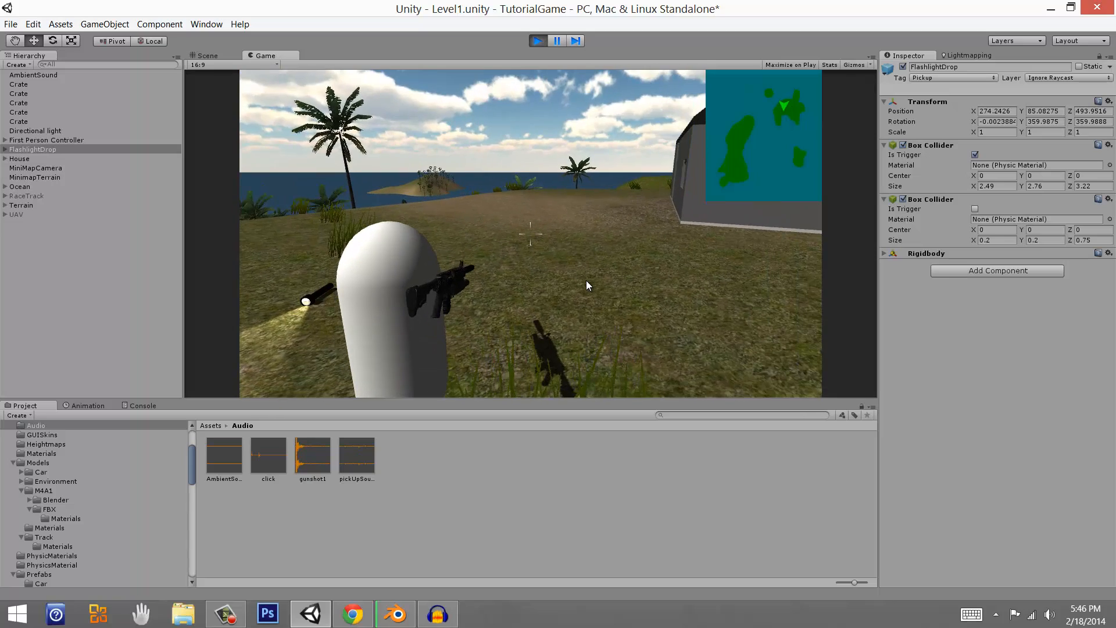
pyautogui.press('w')
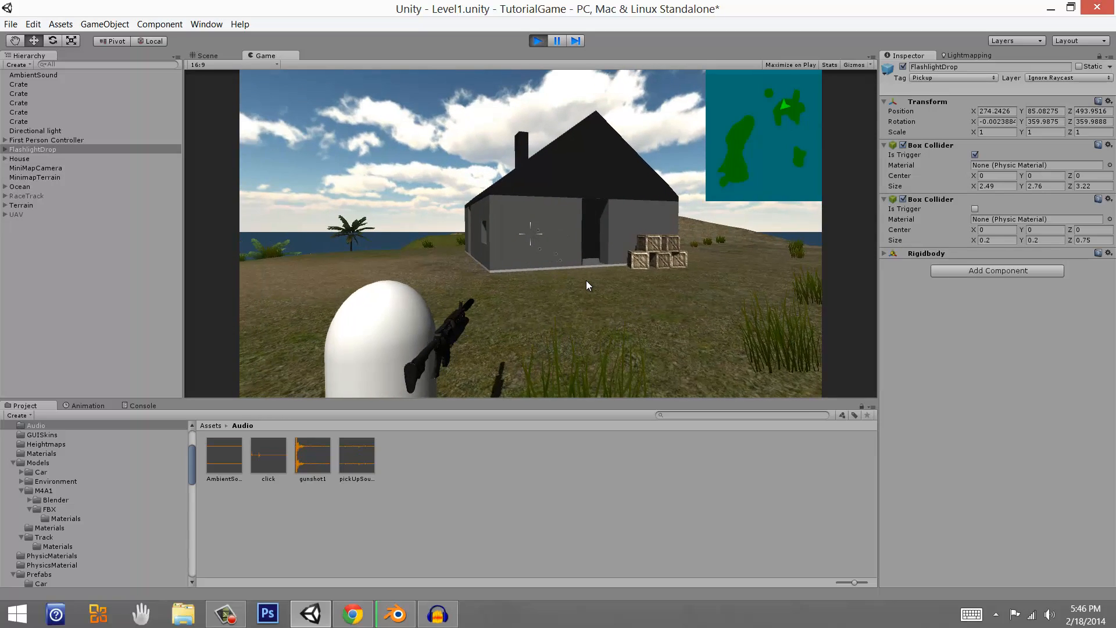
pyautogui.click(586, 285)
pyautogui.click(587, 285)
pyautogui.click(586, 286)
pyautogui.click(587, 286)
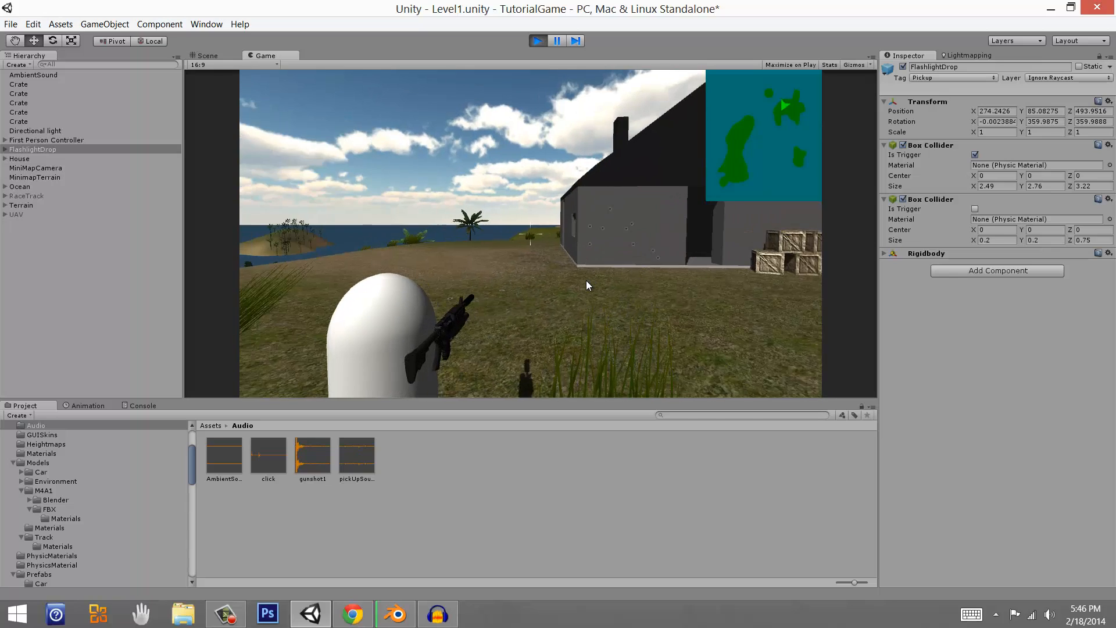
# Step: Put the rifle away, walk to the dropped flashlight, and pick it up
pyautogui.press('f')
pyautogui.press('w')
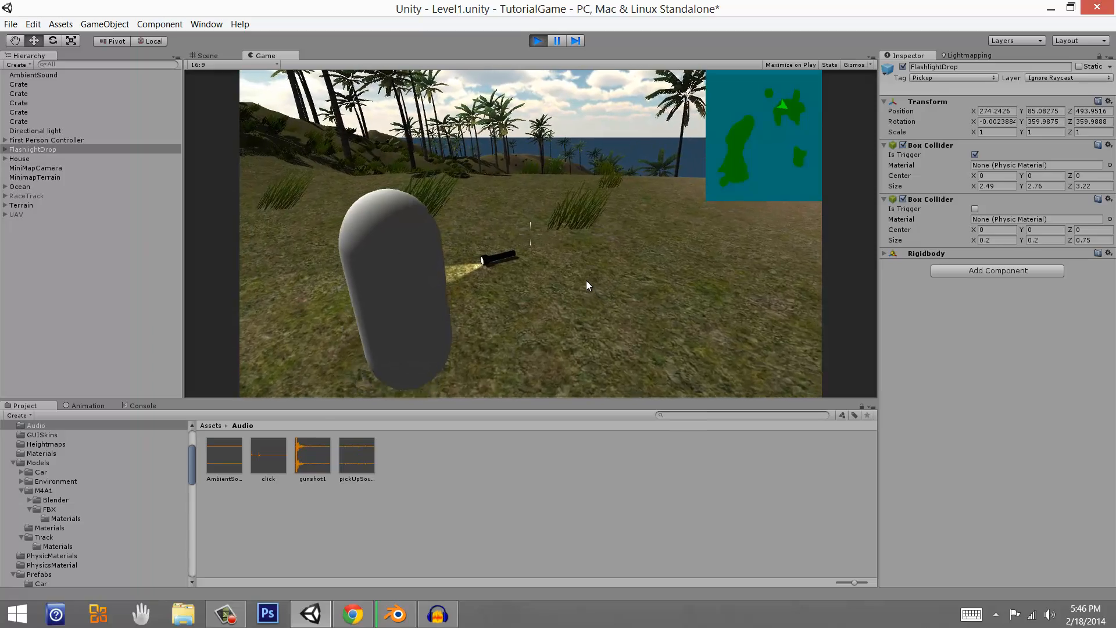
pyautogui.press('w')
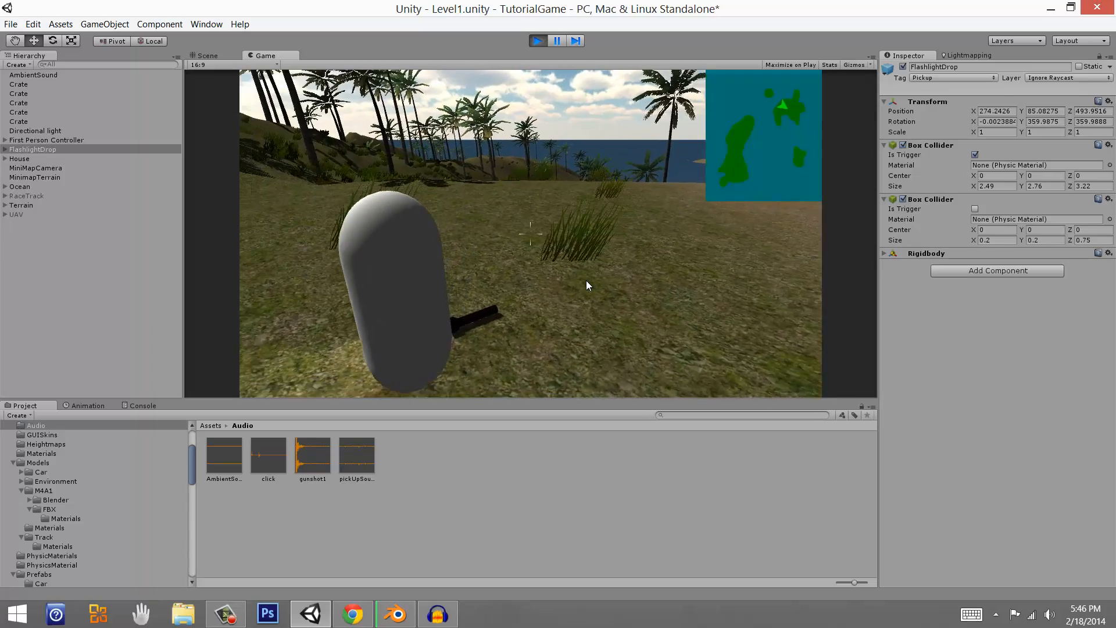
pyautogui.press('e')
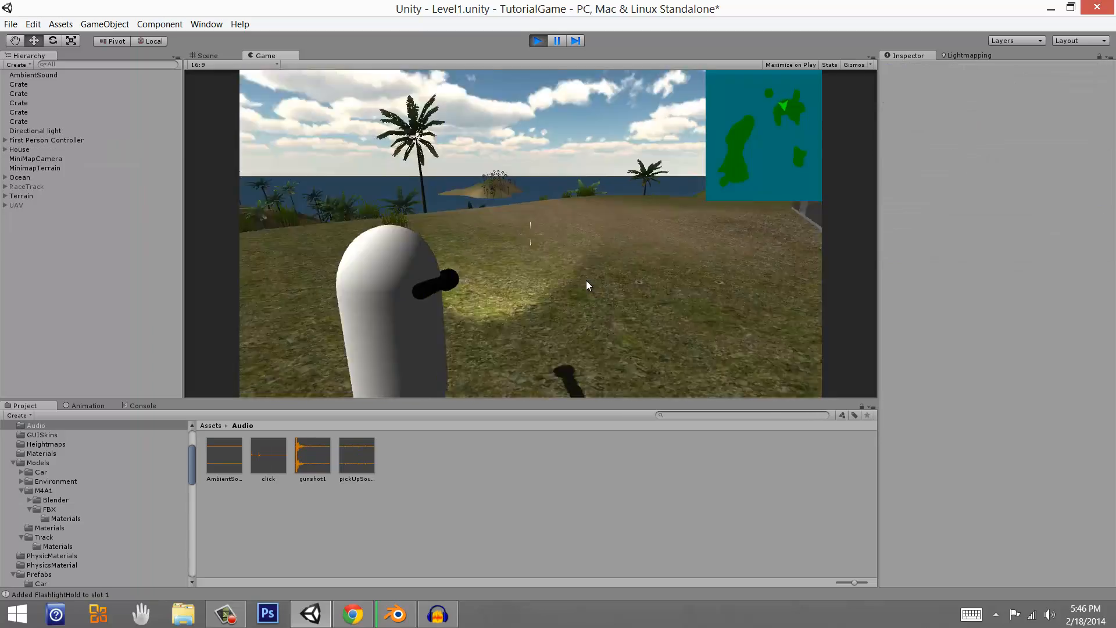
# Step: Explore the house with the flashlight, walk back outside, and stop play mode
pyautogui.press('w')
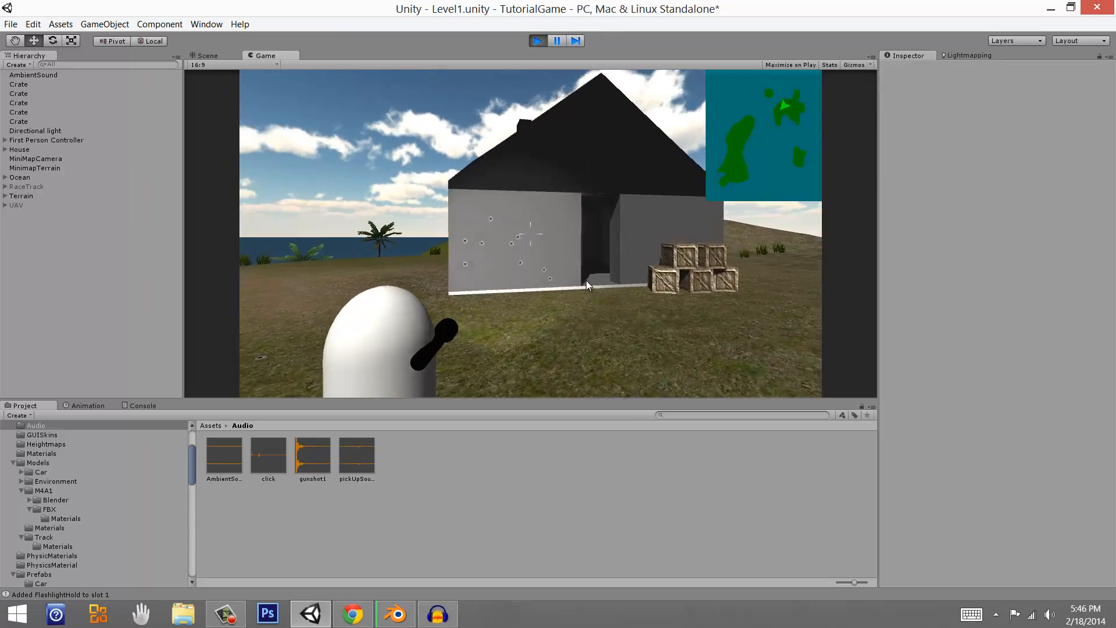
pyautogui.press('w')
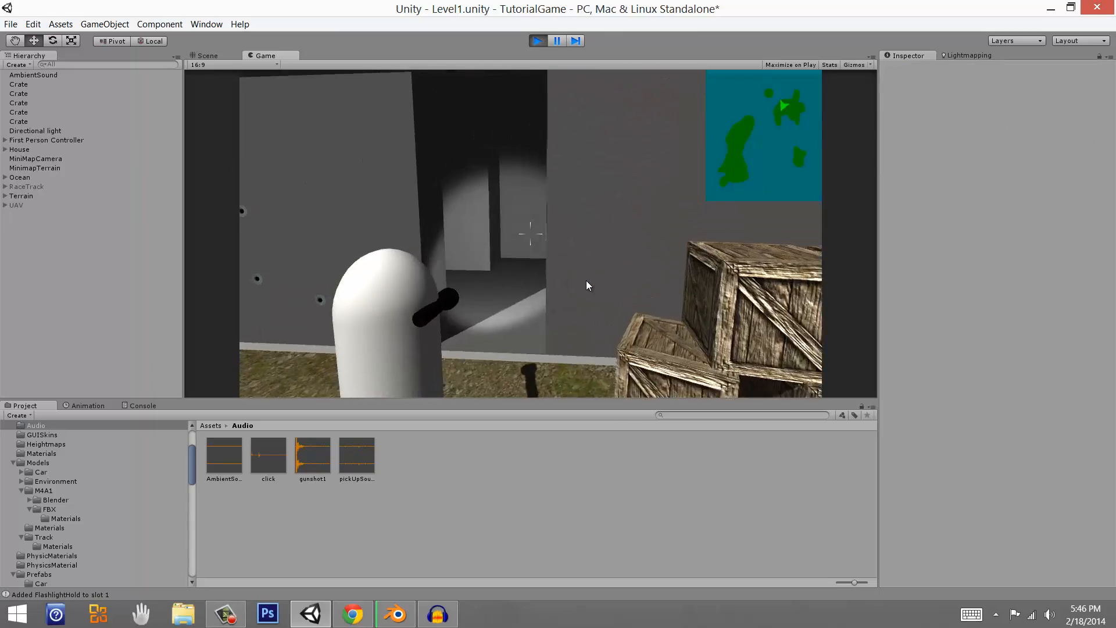
pyautogui.press('w')
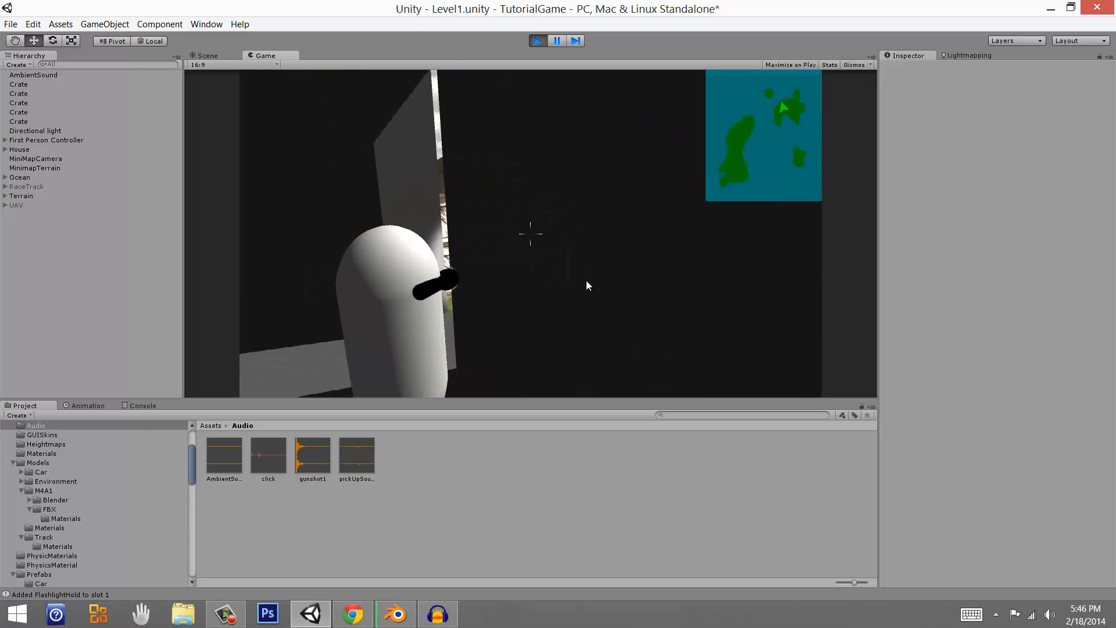
pyautogui.press('w')
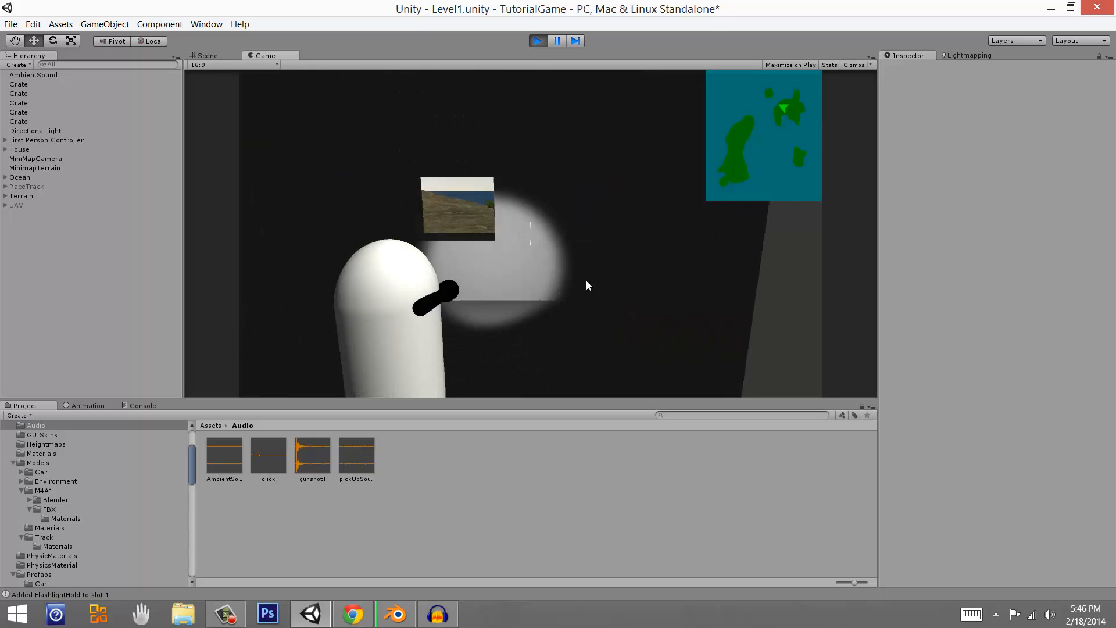
pyautogui.press('w')
pyautogui.press('w')
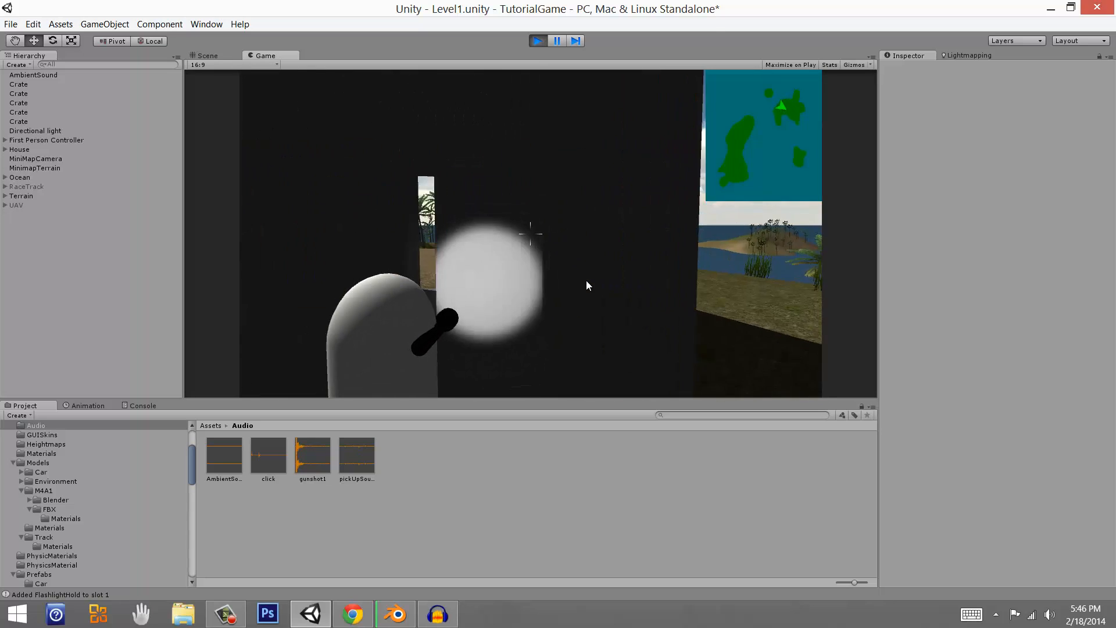
pyautogui.press('w')
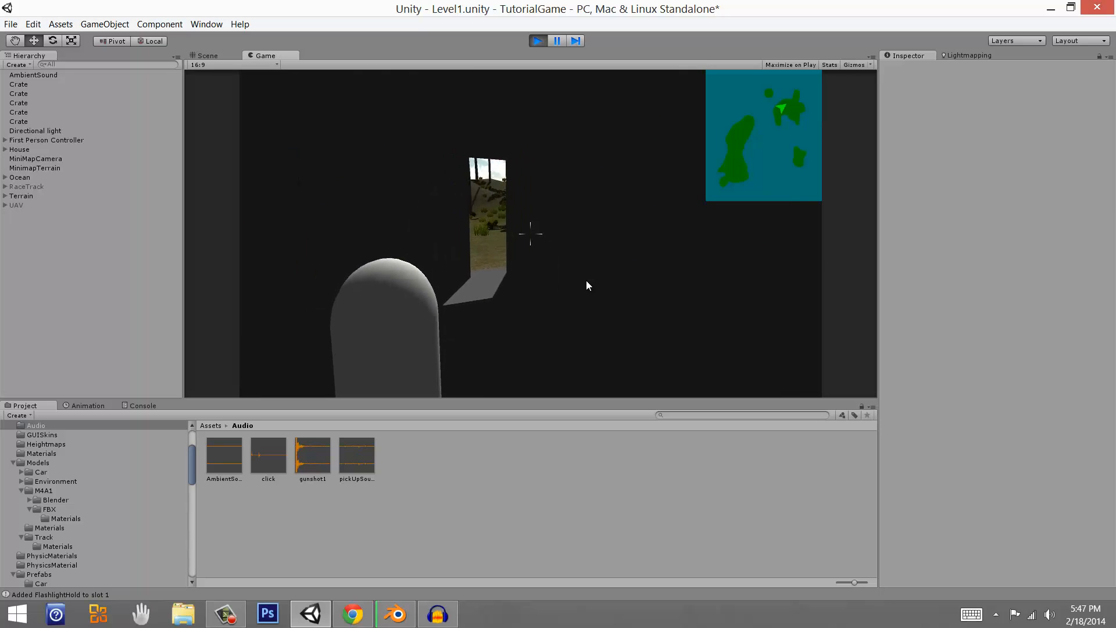
pyautogui.press('w')
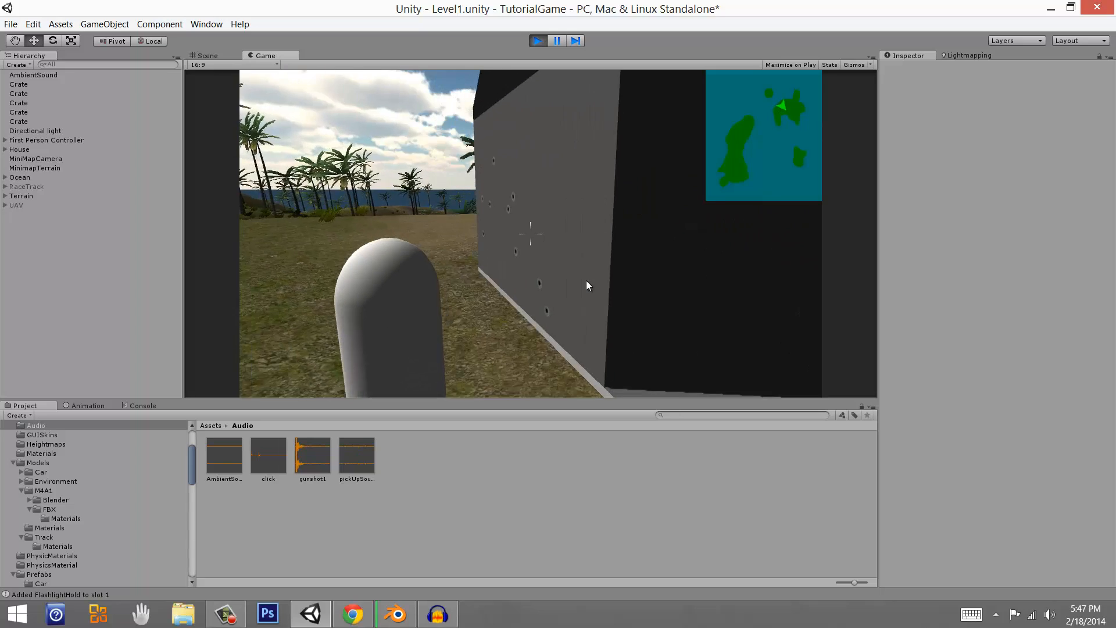
pyautogui.press('s')
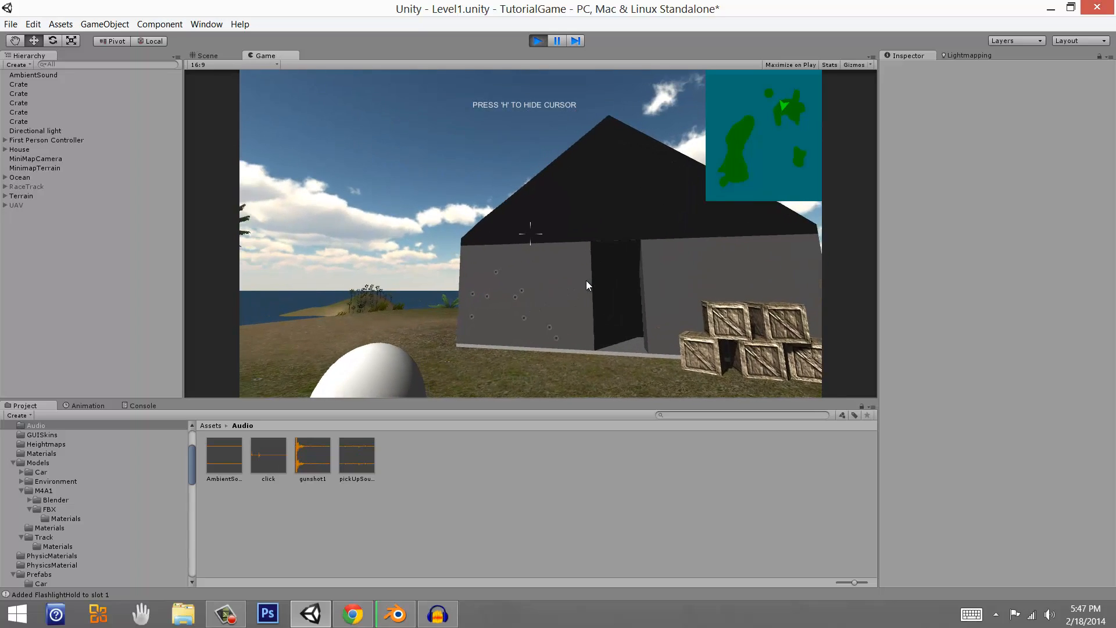
pyautogui.hotkey('ctrl', 'p')
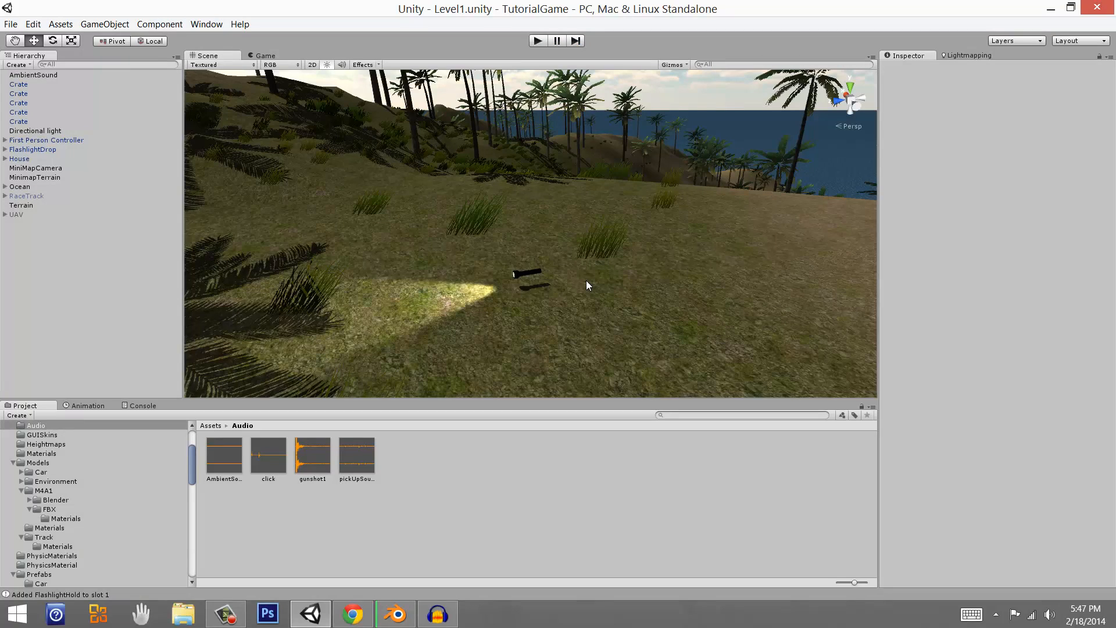
# Step: Play-test the level by picking up the dropped flashlight, equipping the rifle, and firing at the house wall
pyautogui.hotkey('ctrl', 'p')
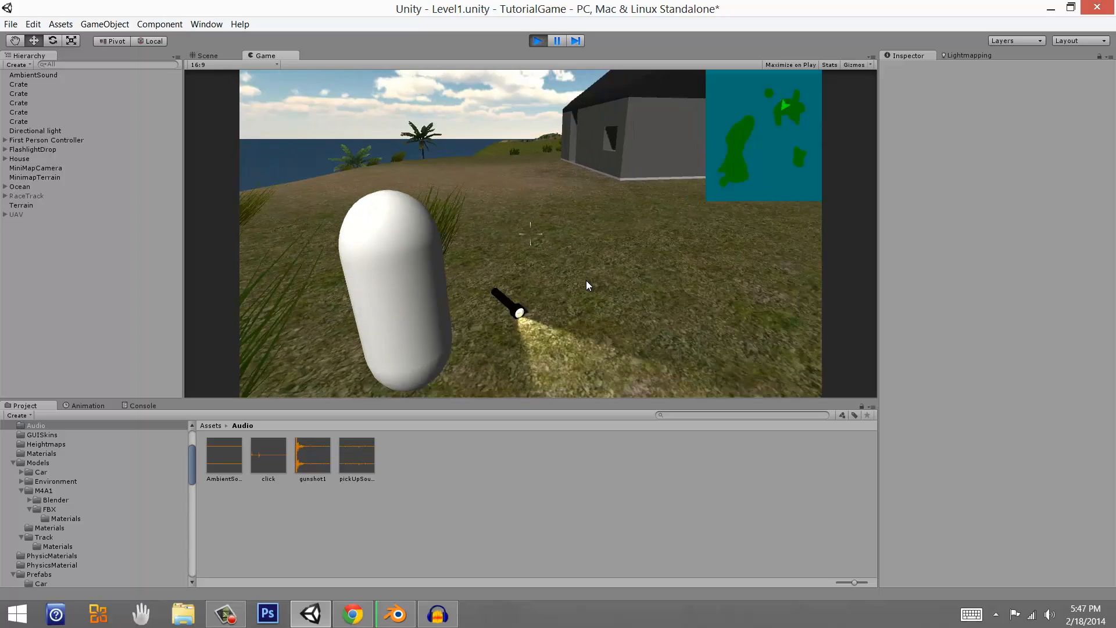
pyautogui.press('e')
pyautogui.press('1')
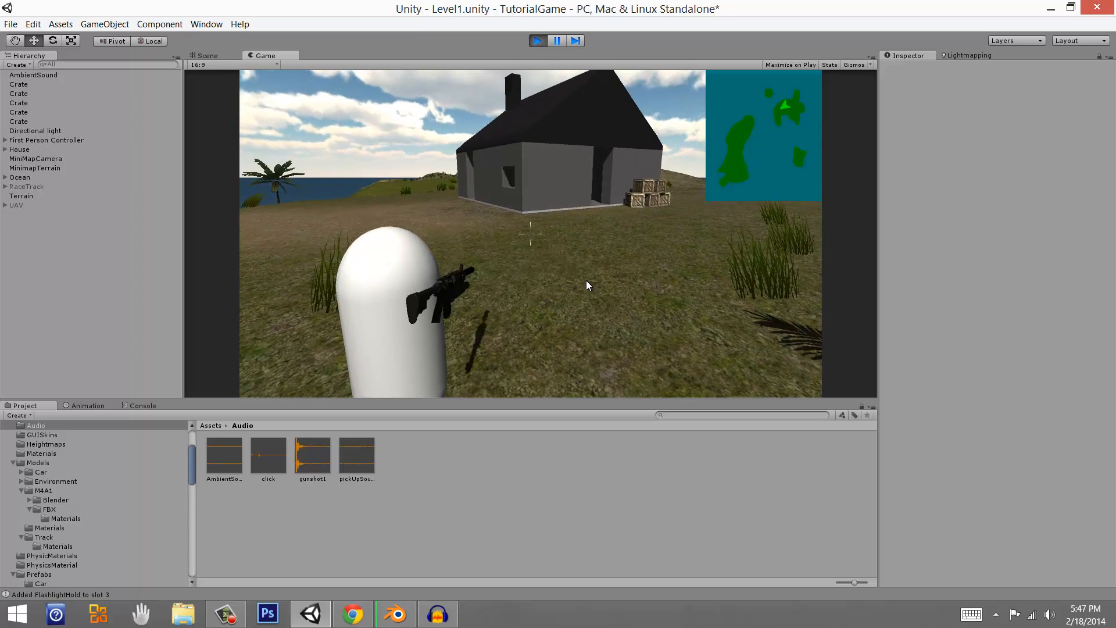
pyautogui.click(587, 285)
# Step: Switch back to the flashlight, walk up to the house doorway, and stop play mode
pyautogui.press('3')
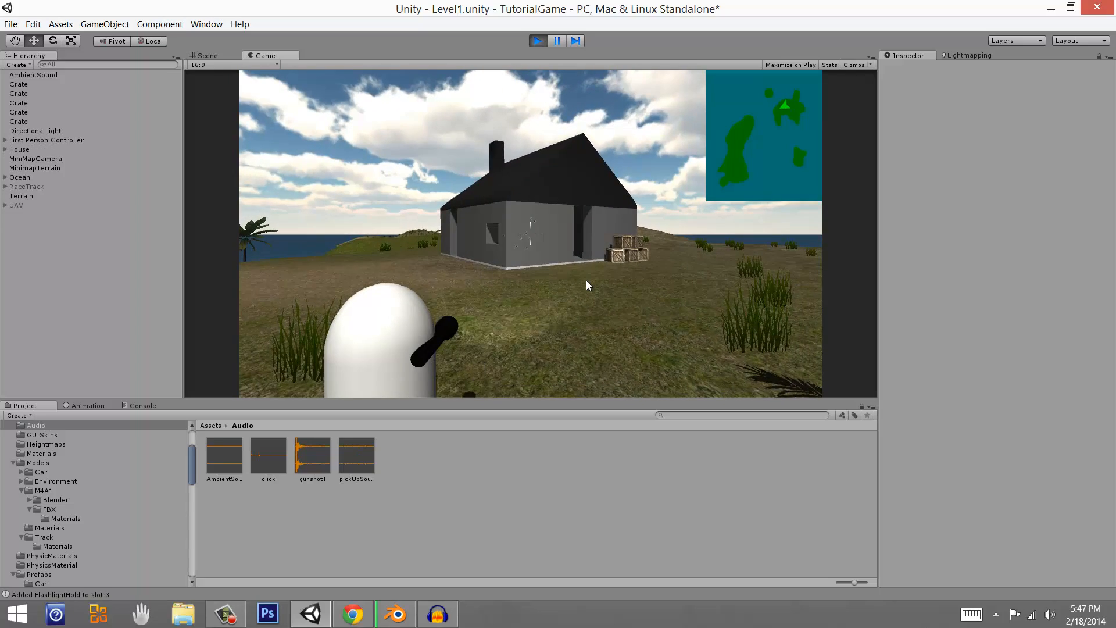
pyautogui.press('w')
pyautogui.press('w')
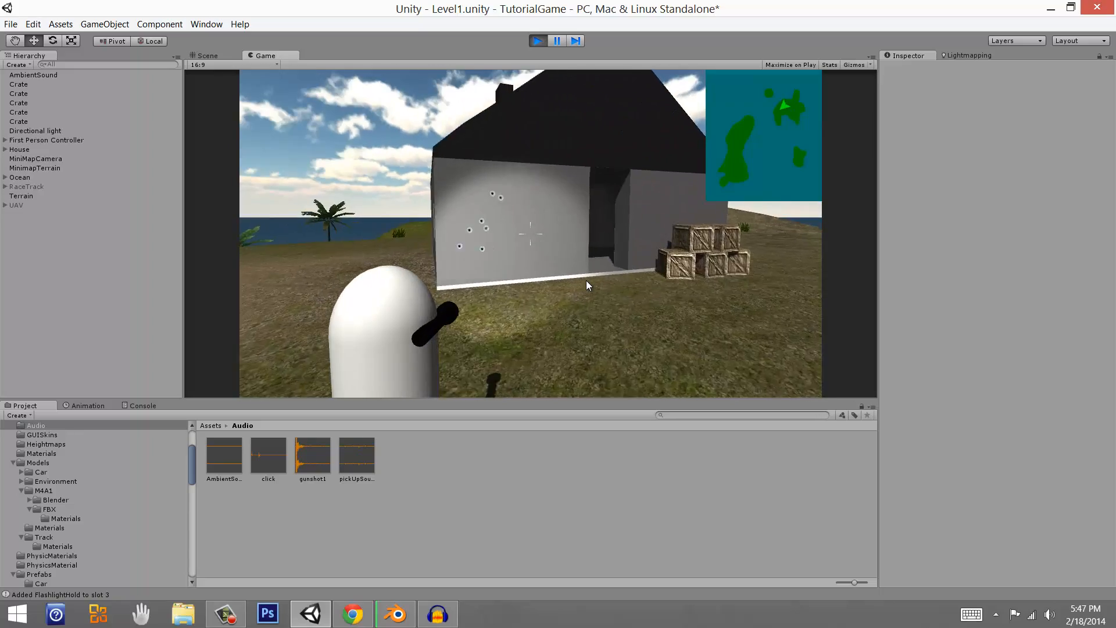
pyautogui.press('w')
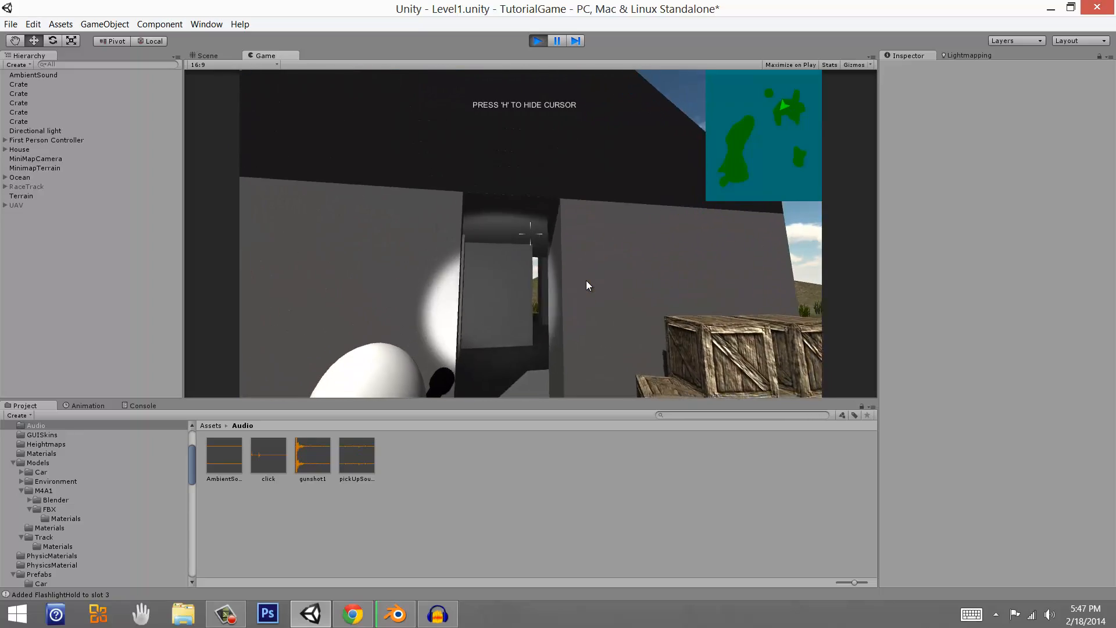
pyautogui.hotkey('ctrl', 'p')
# Step: Select the First Person Controller and check it in both the Game view and the Scene view
pyautogui.moveTo(587, 281); pyautogui.dragTo(587, 281, button='right')
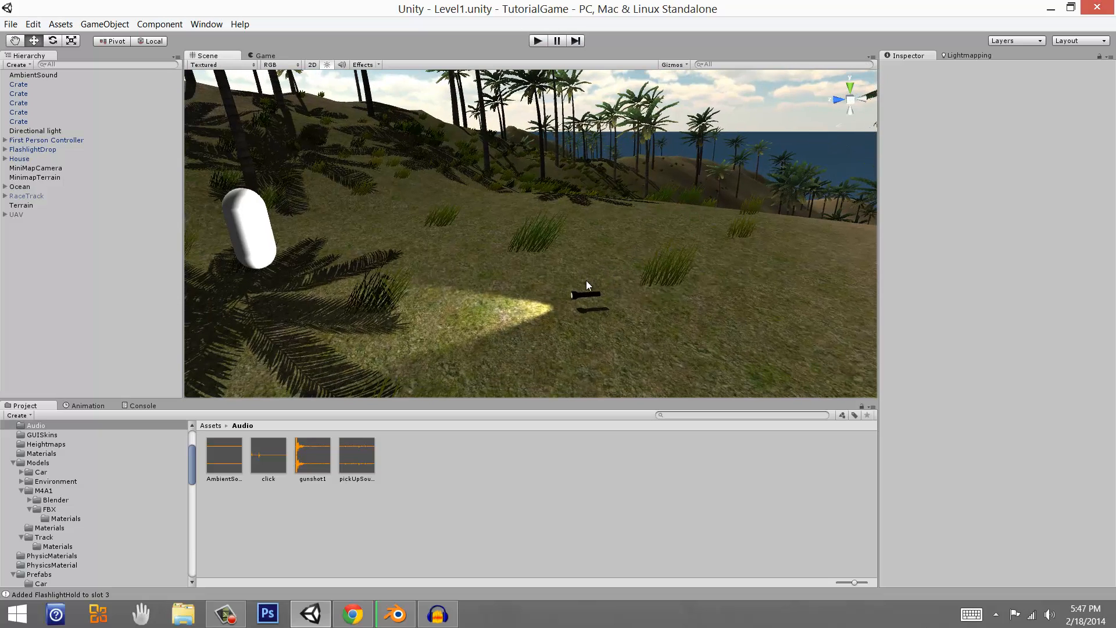
pyautogui.hotkey('ctrl', 'z')
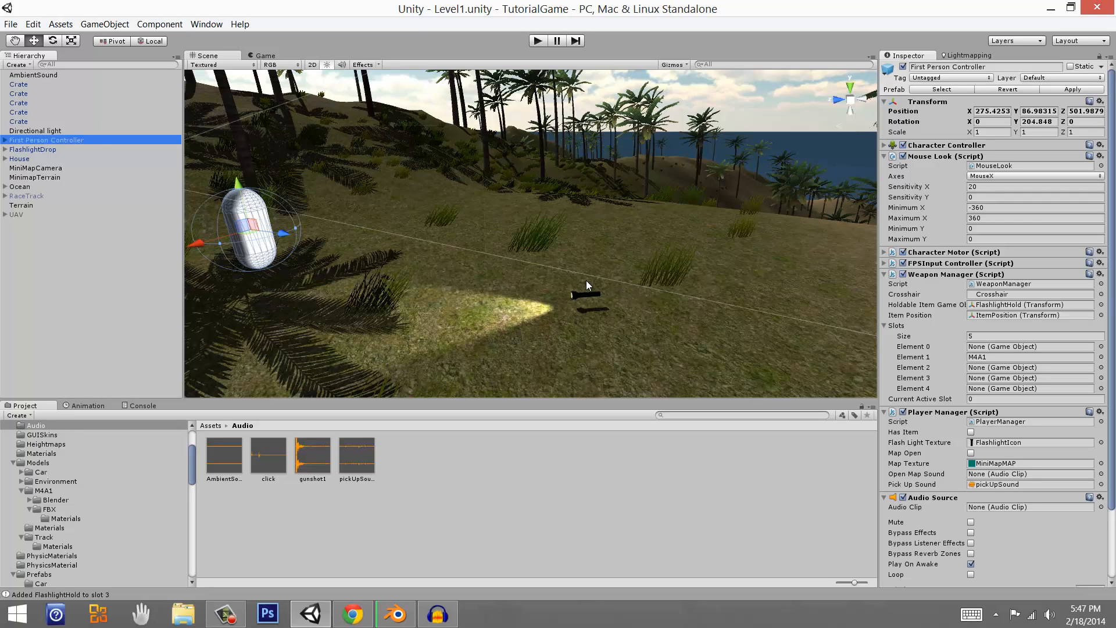
pyautogui.click(586, 280)
pyautogui.hotkey('ctrl', '2')
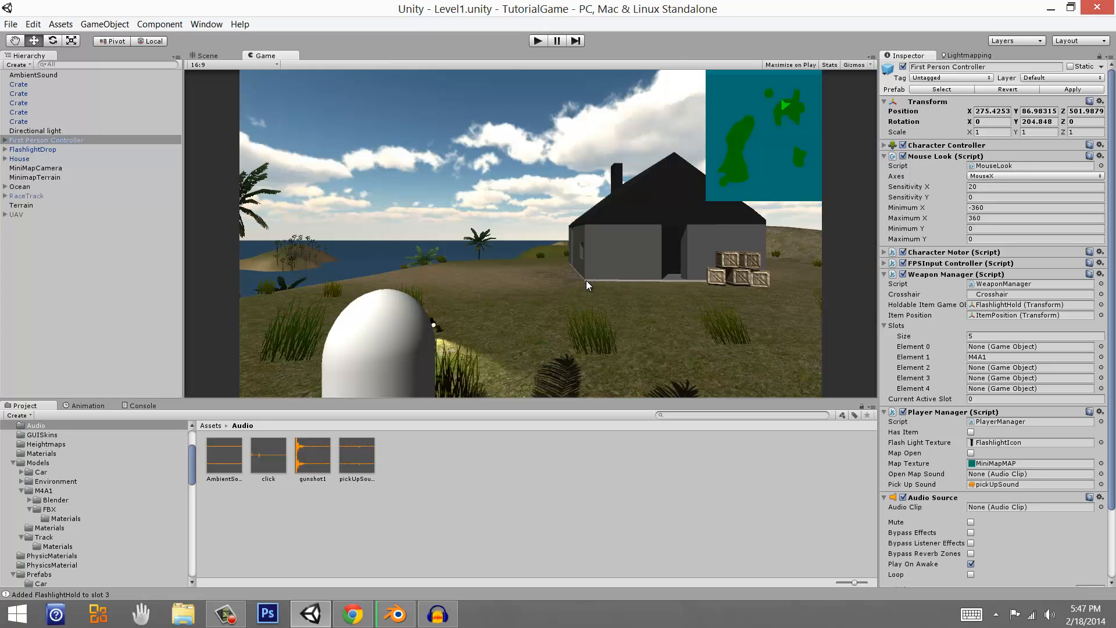
pyautogui.hotkey('ctrl', '1')
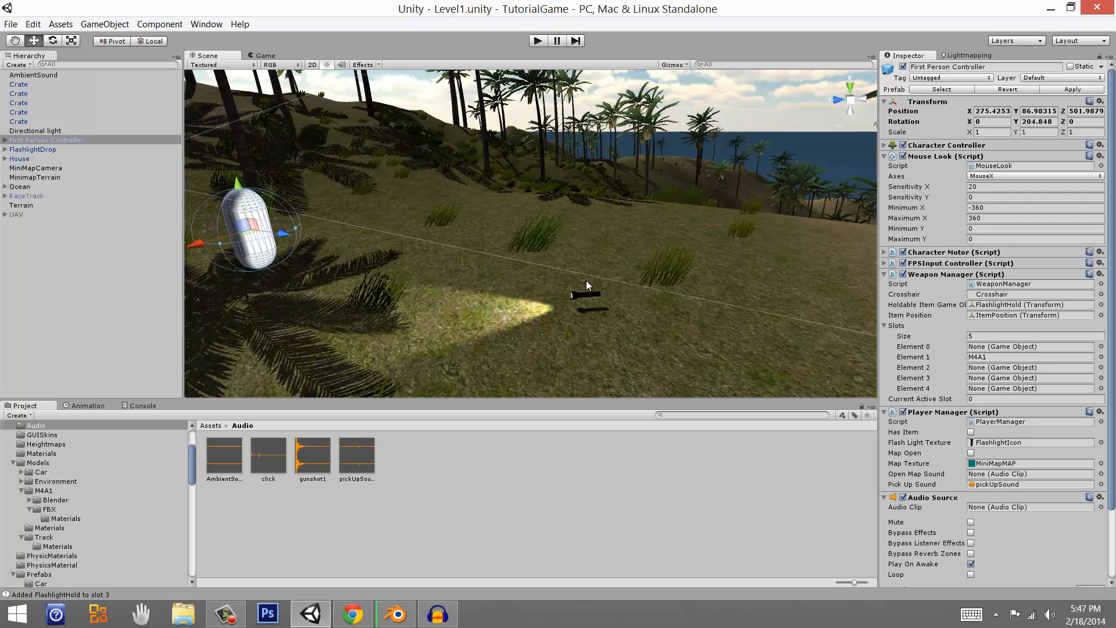
# Step: Locate the object assigned as the Weapon Manager's Item Position, select it, and examine its placement on the player
pyautogui.click(1030, 315)
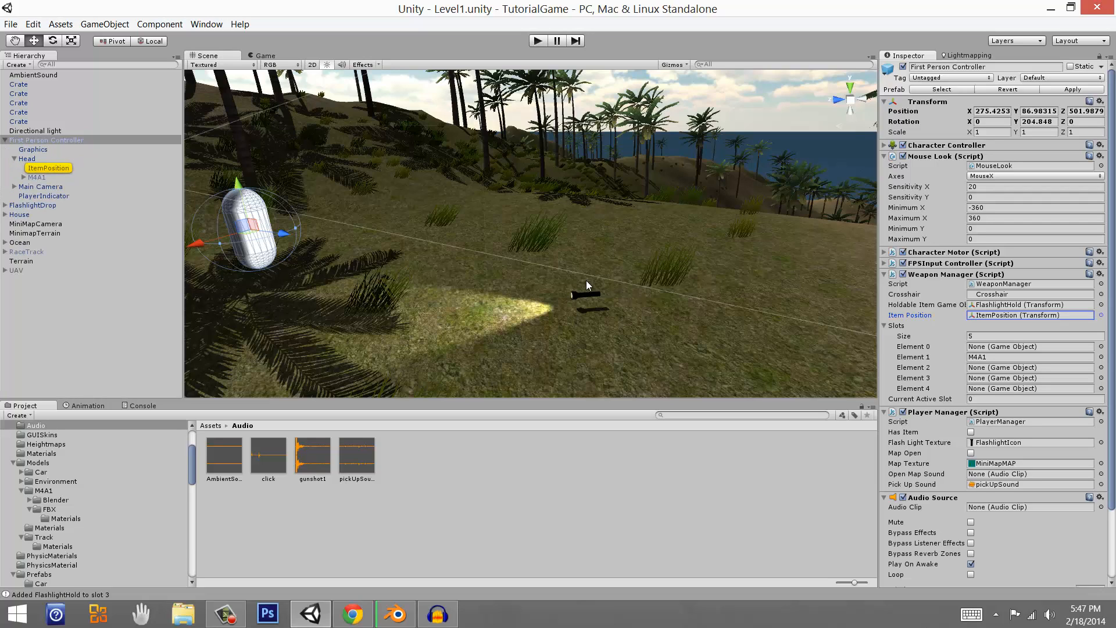
pyautogui.click(49, 168)
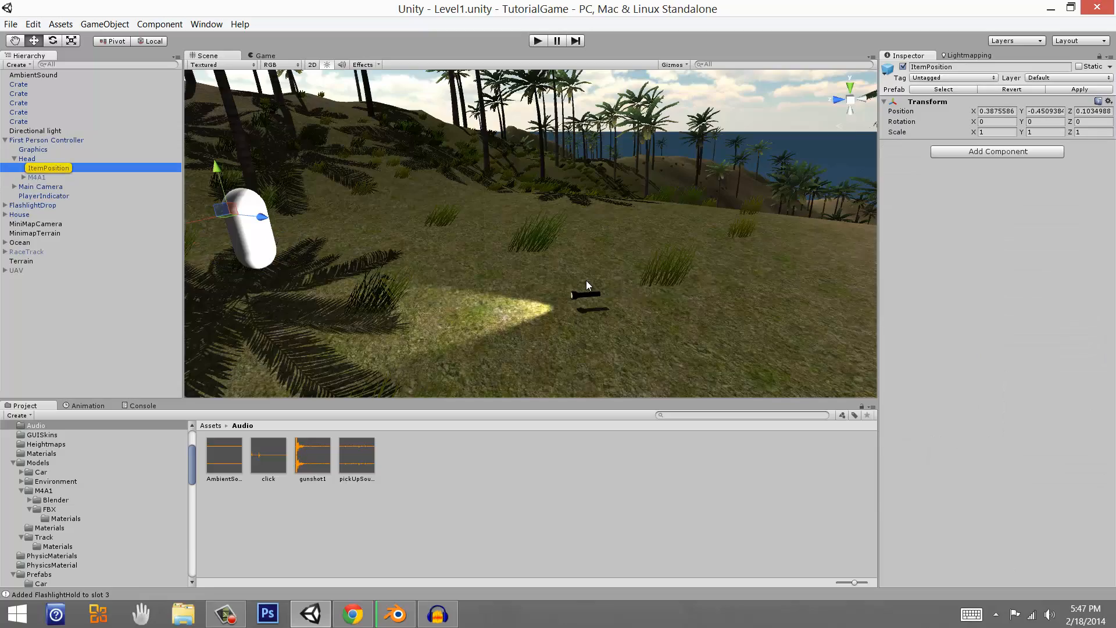
pyautogui.moveTo(586, 286); pyautogui.dragTo(691, 304, button='middle')
pyautogui.press('f')
pyautogui.scroll(5, 586, 286)
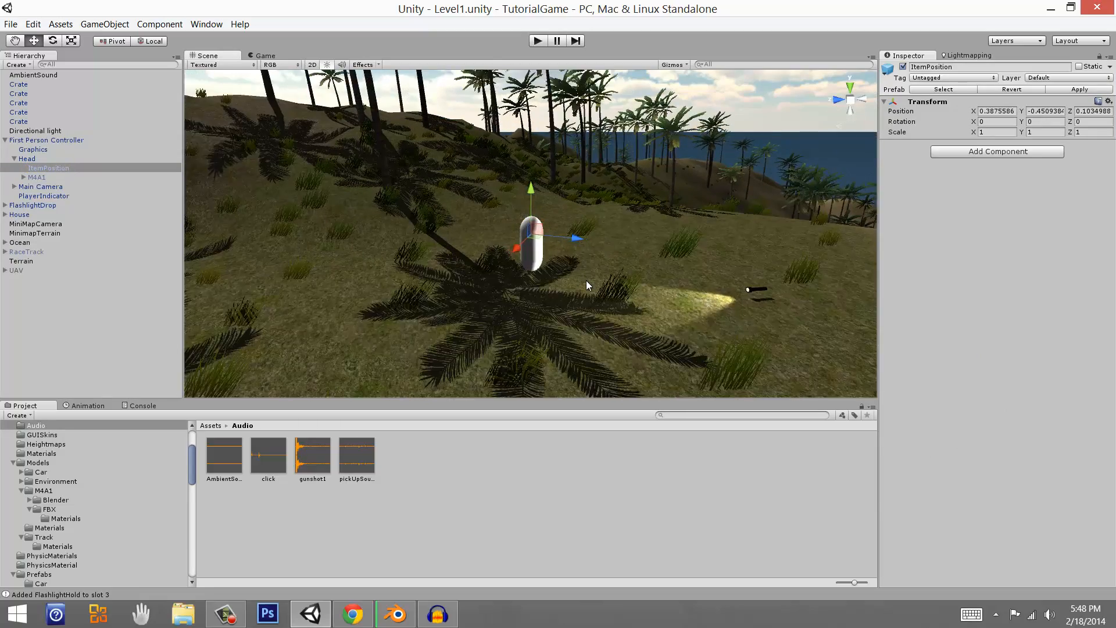
pyautogui.scroll(6, 587, 286)
pyautogui.moveTo(586, 285); pyautogui.dragTo(323, 293, button='middle')
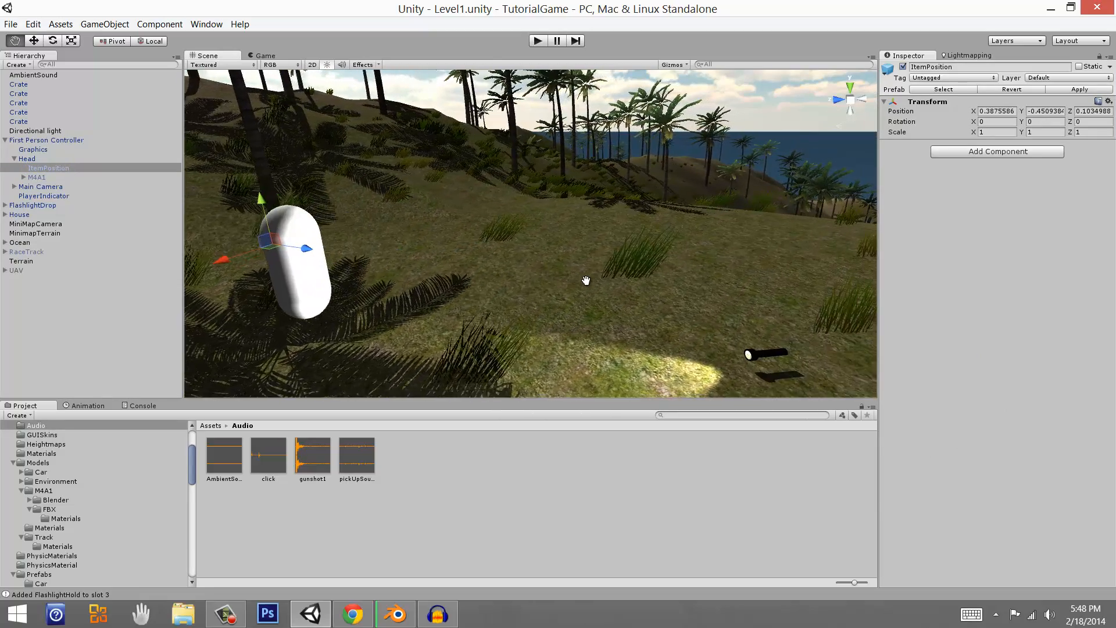
pyautogui.scroll(-2, 587, 285)
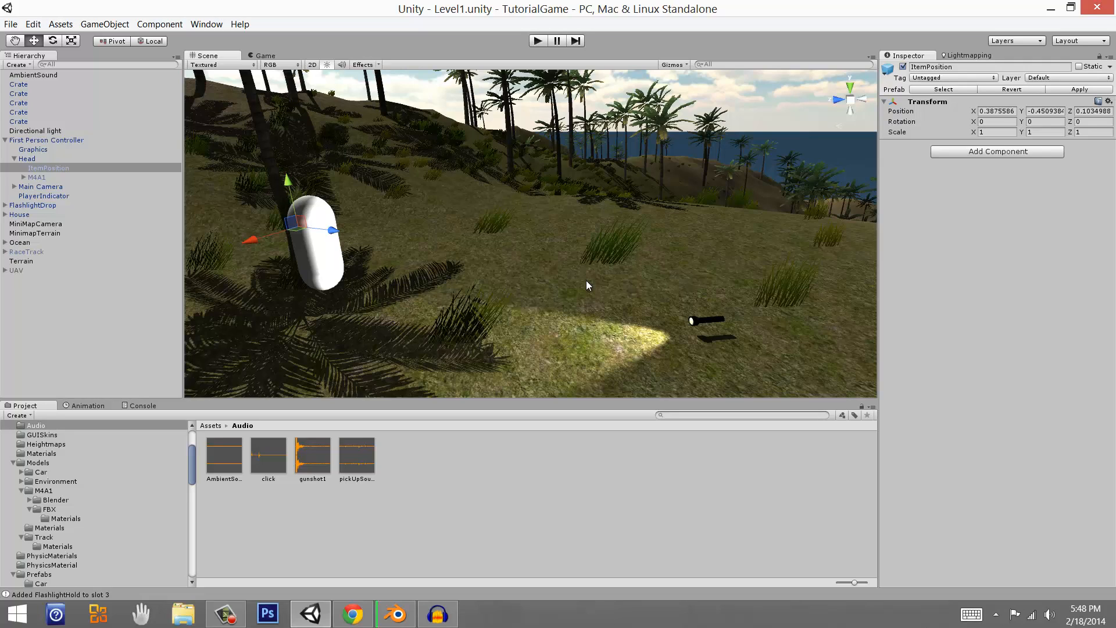
# Step: Reselect the First Person Controller and set the size of the Weapon Manager's Slots array to 4
pyautogui.hotkey('ctrl', 'z')
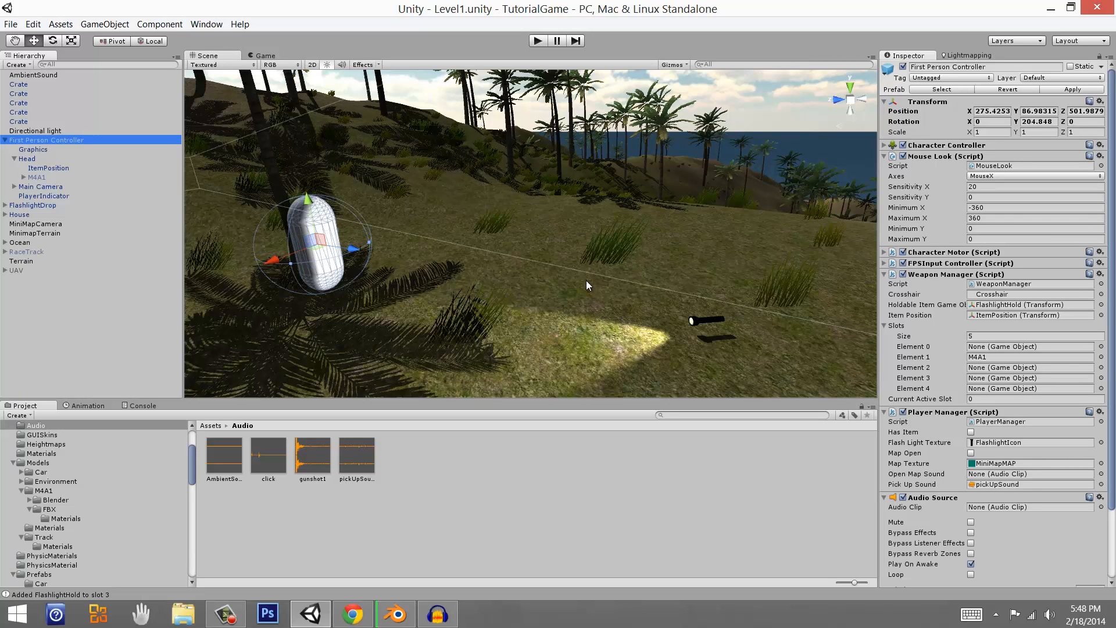
pyautogui.click(885, 325)
pyautogui.click(884, 325)
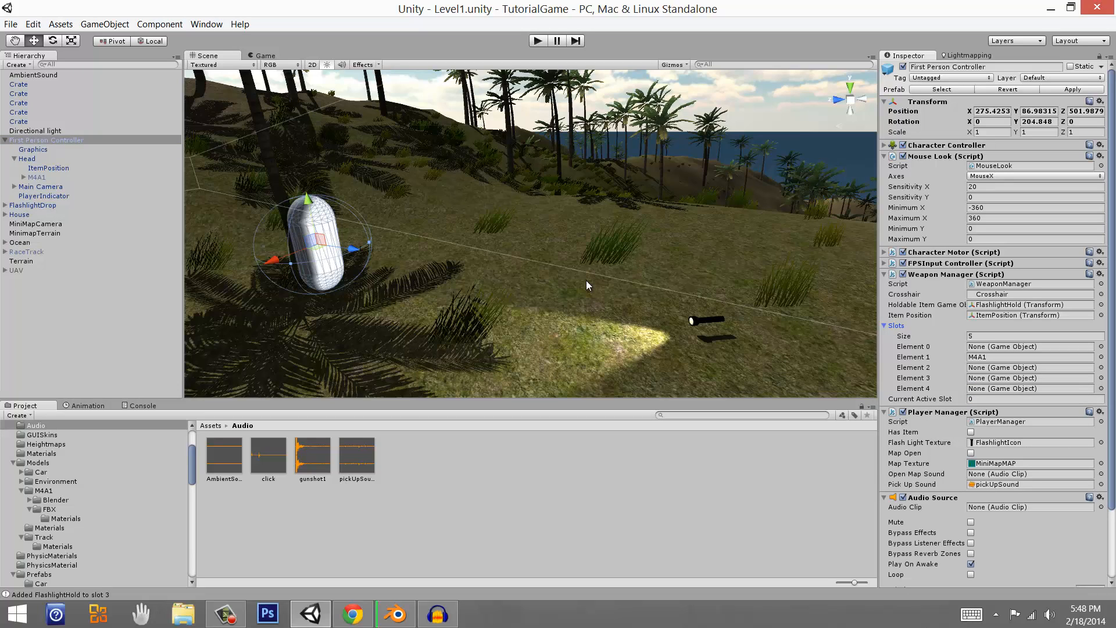
pyautogui.press('Tab')
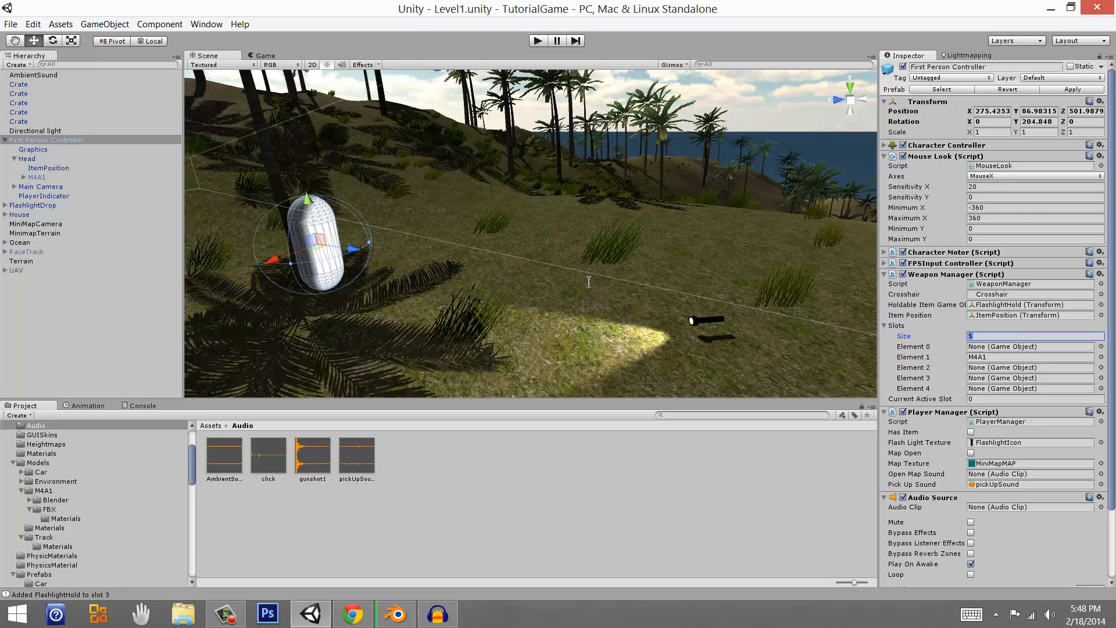
pyautogui.write('4')
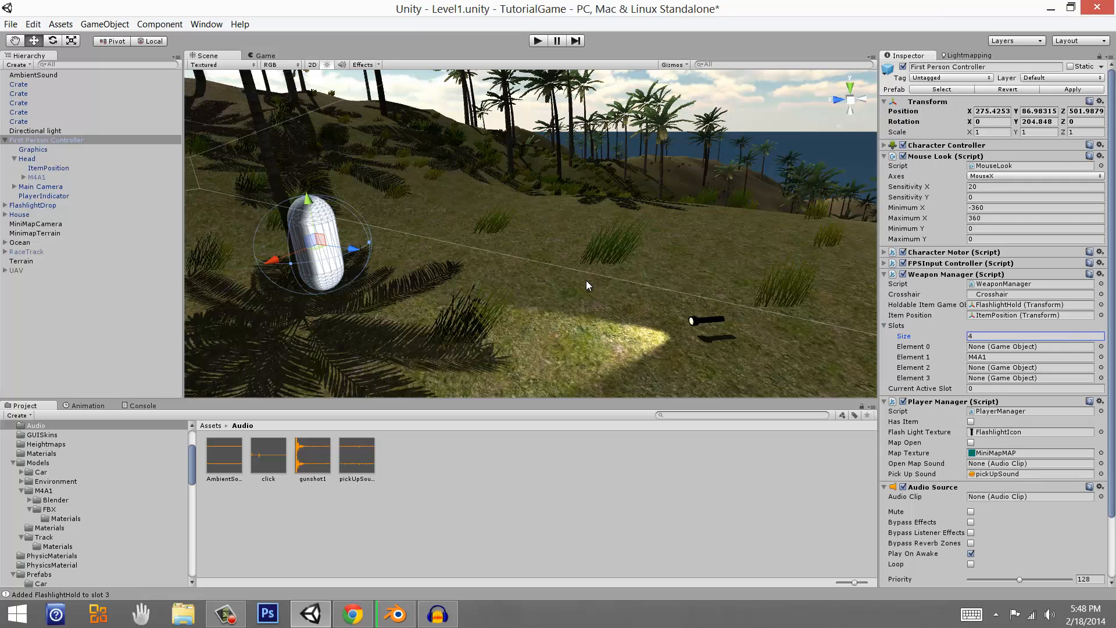
# Step: Review the Weapon Manager's slot entries from Element 0 to Element 3 and collapse the Slots array
pyautogui.press('Tab')
pyautogui.press('Tab')
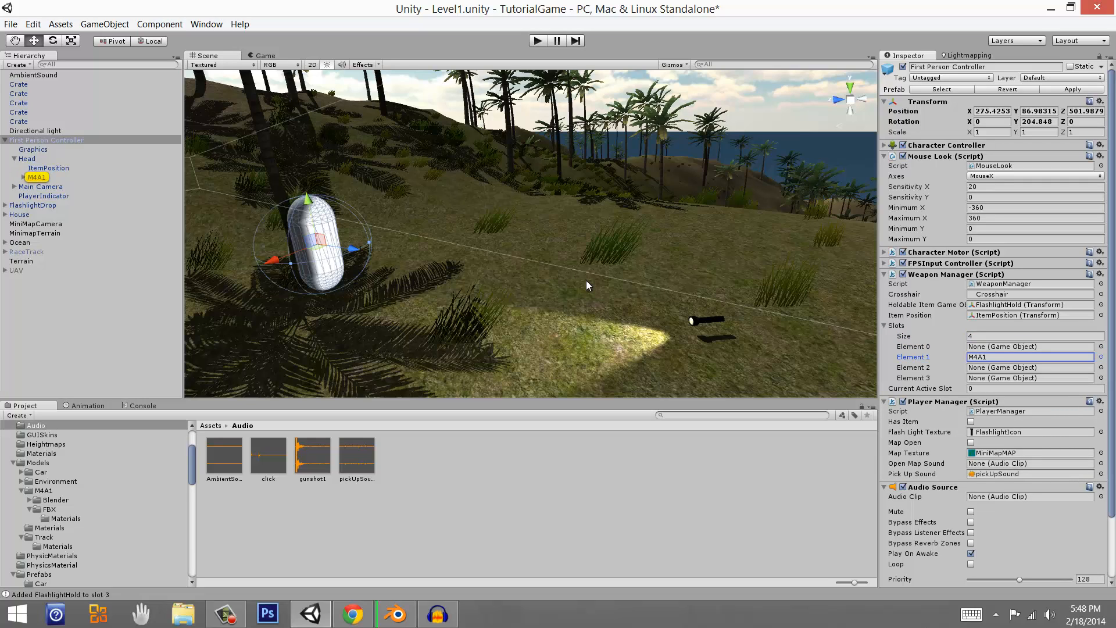
pyautogui.press('Tab')
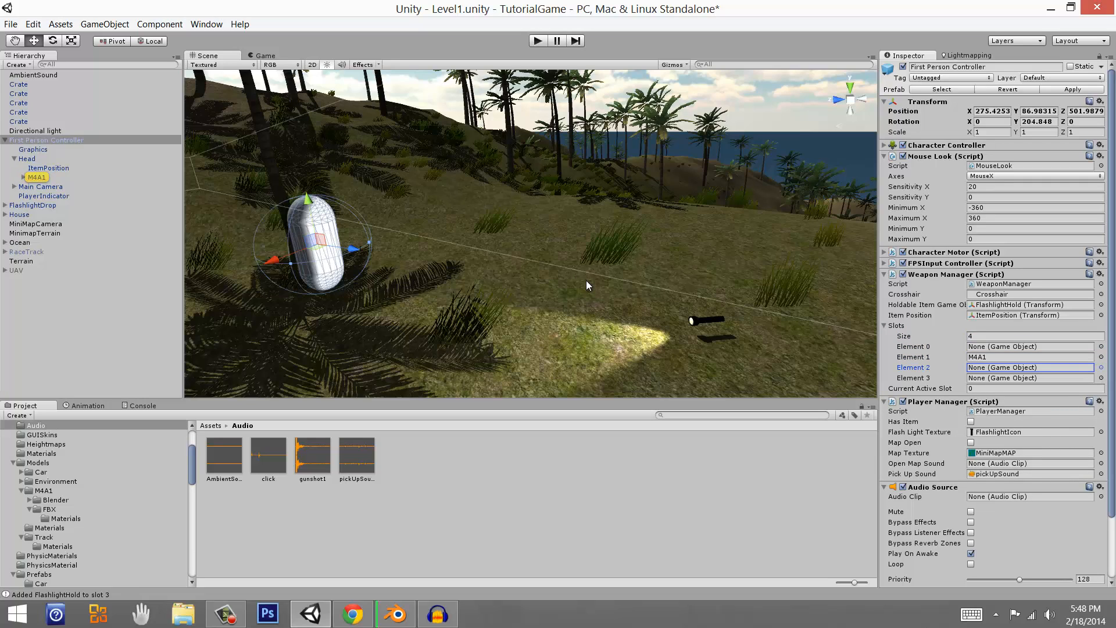
pyautogui.press('Tab')
pyautogui.hotkey('shift', 'Tab')
pyautogui.hotkey('shift', 'Tab')
pyautogui.hotkey('shift', 'Tab')
pyautogui.press('Tab')
pyautogui.press('Tab')
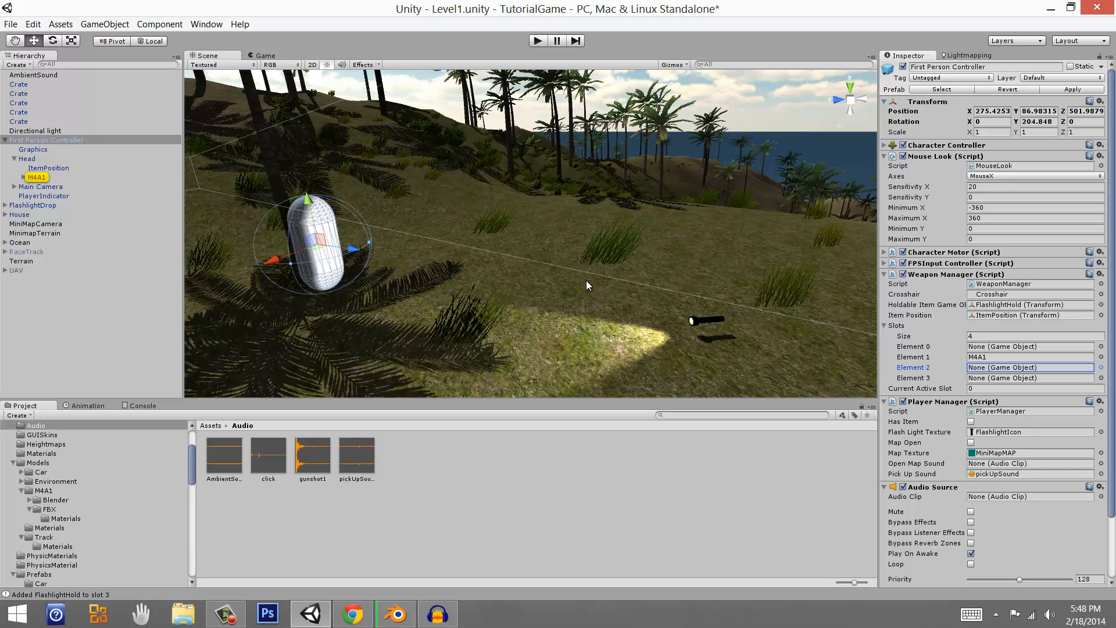
pyautogui.press('Tab')
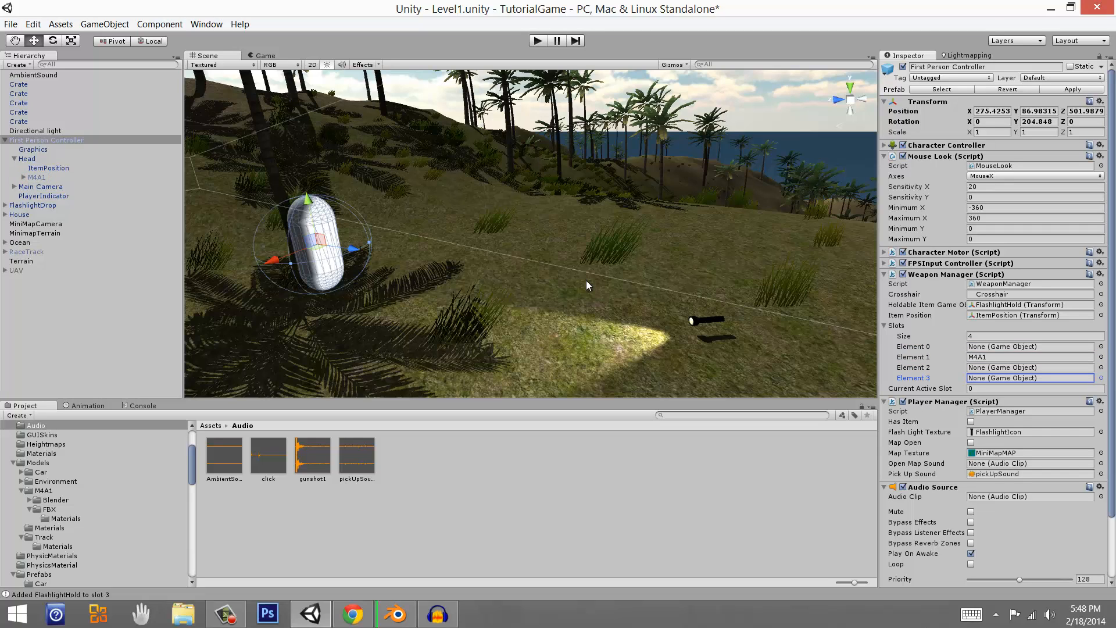
pyautogui.press('Tab')
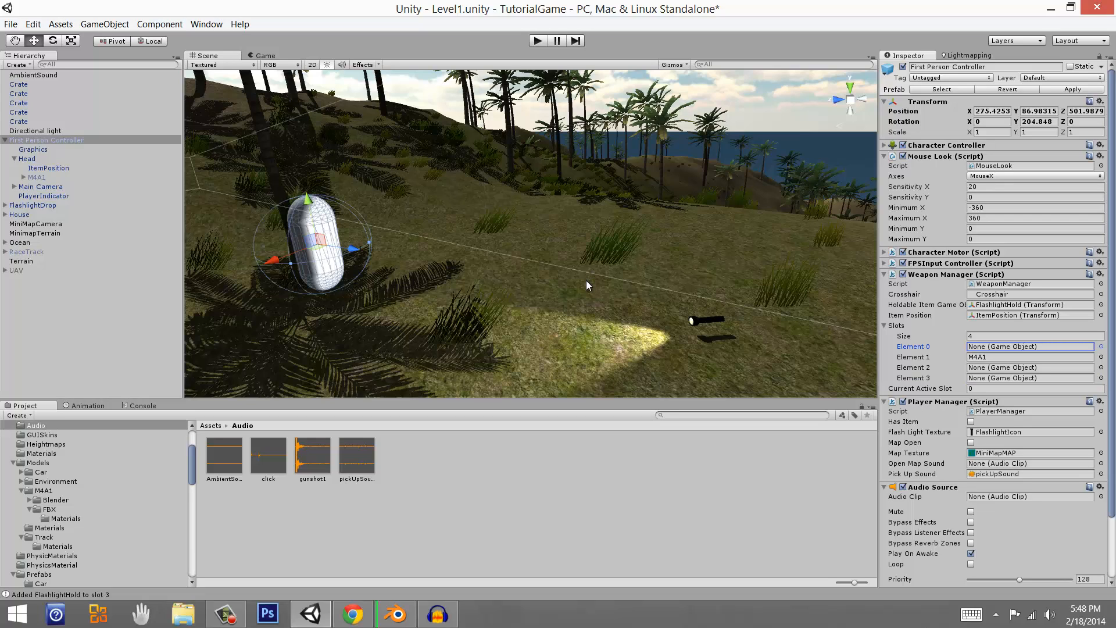
pyautogui.press('Left')
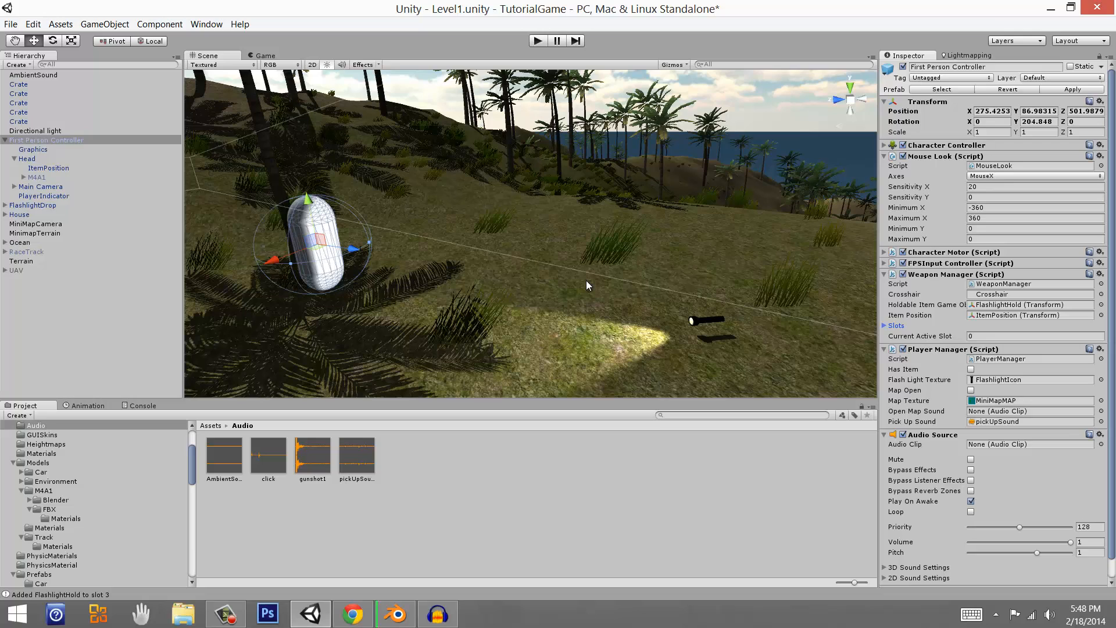
# Step: Start play mode, equip the rifle from slot 2, and fire while walking toward the house
pyautogui.hotkey('ctrl', 'p')
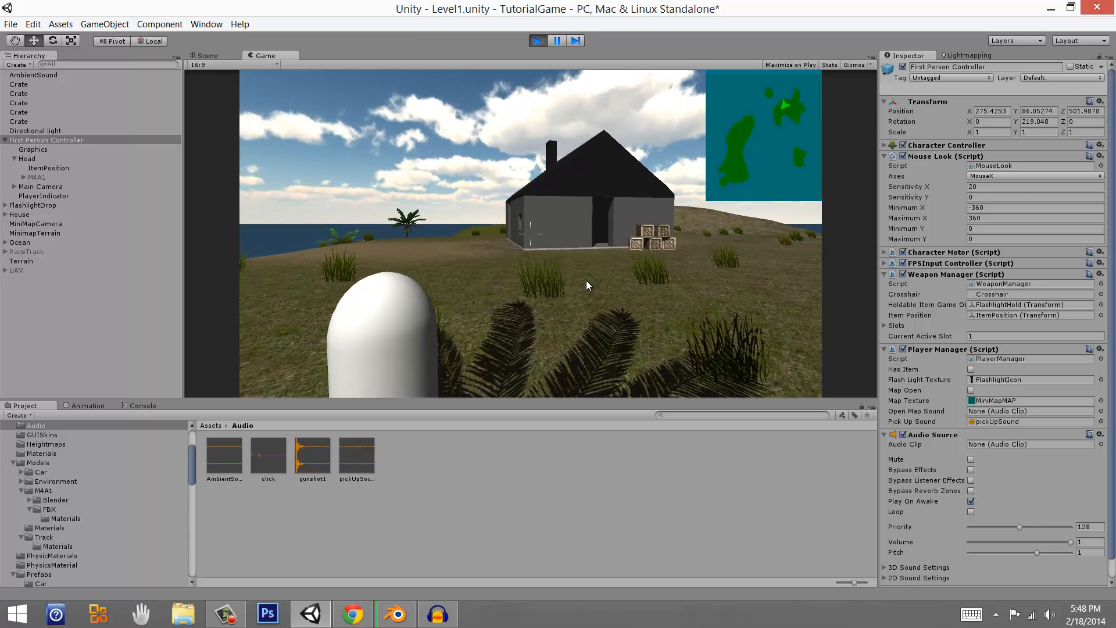
pyautogui.press('2')
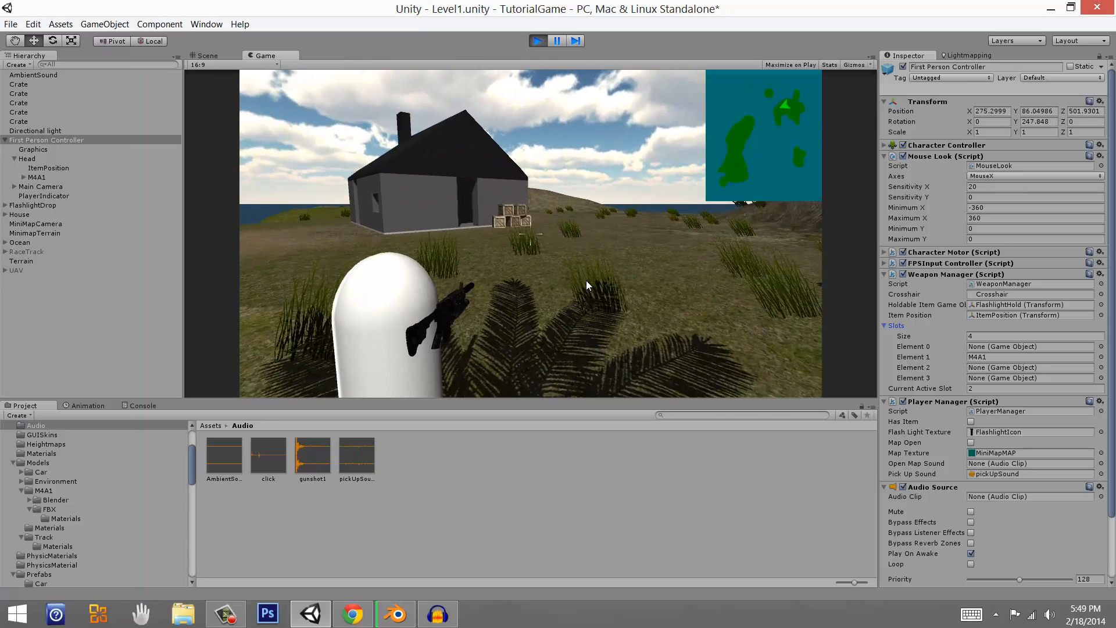
pyautogui.press('w')
pyautogui.click(586, 285)
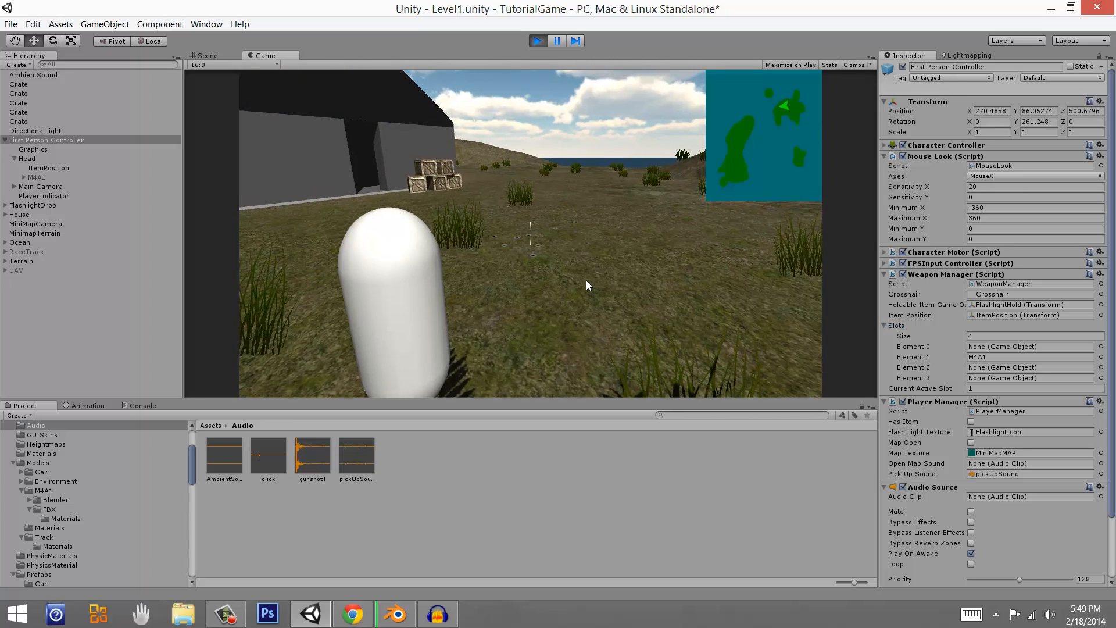
# Step: Switch to slot 3, walk to the dropped flashlight, and pick it up
pyautogui.press('3')
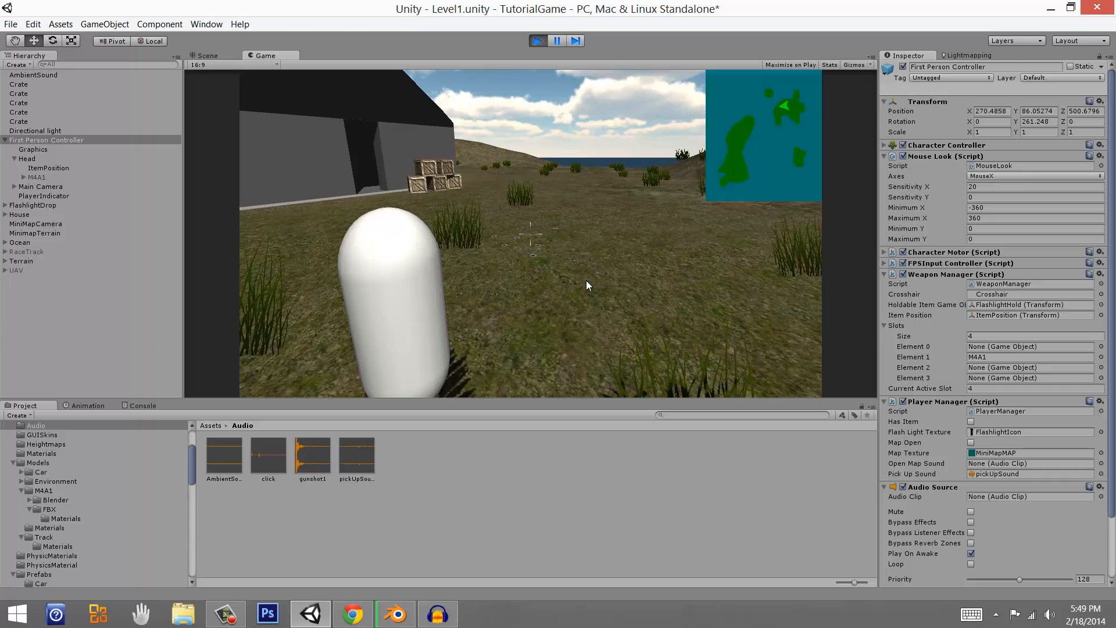
pyautogui.press('w')
pyautogui.press('3')
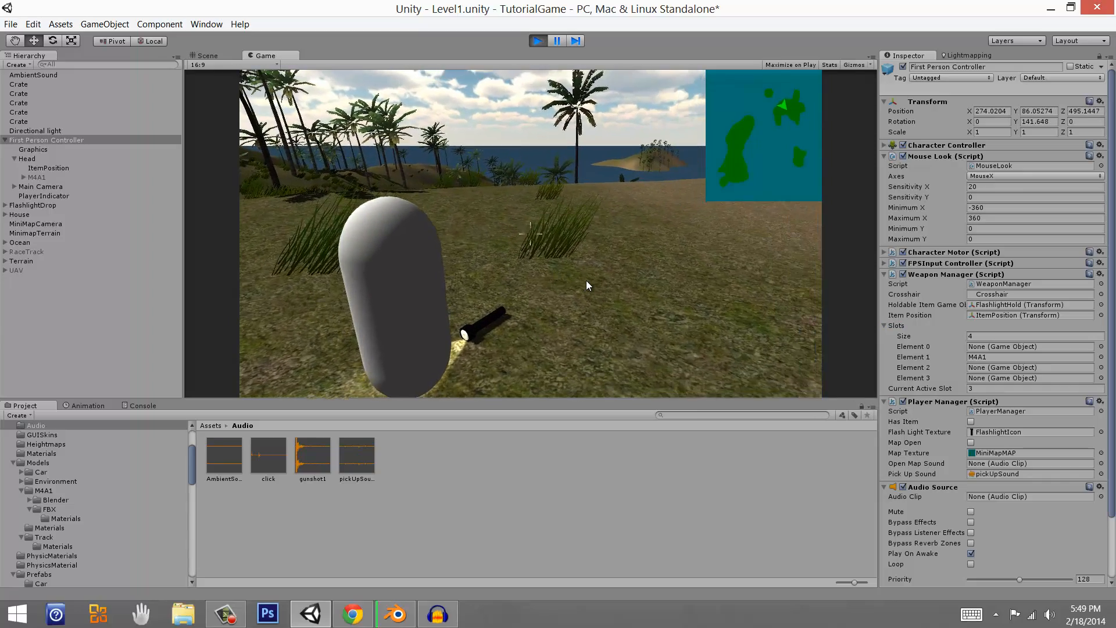
pyautogui.press('e')
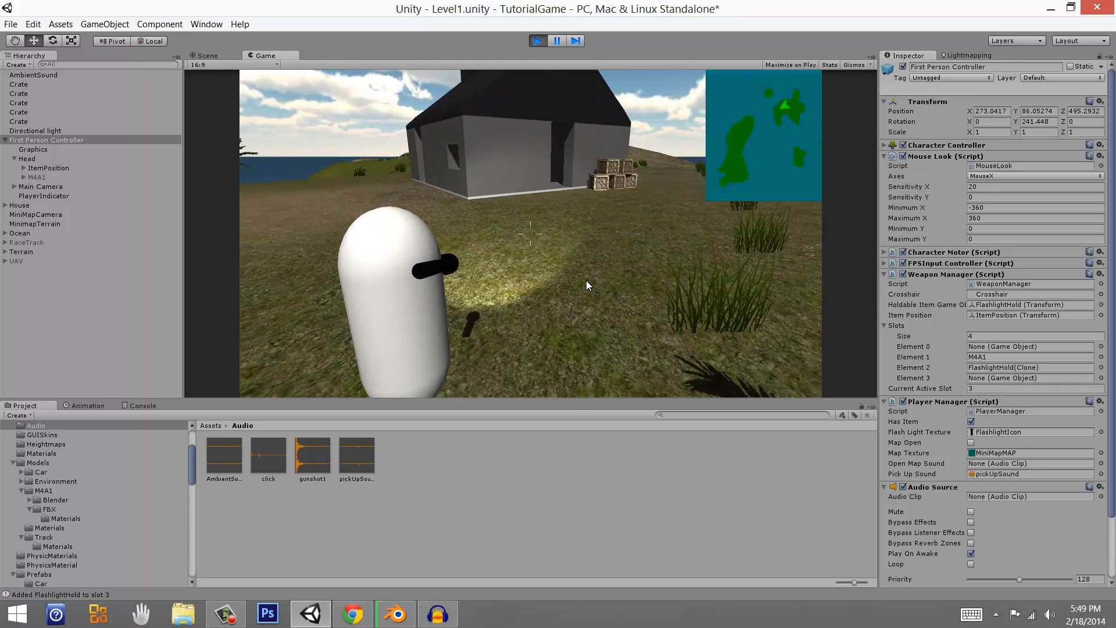
# Step: Walk toward the house and test switching between the rifle in slot 2, the flashlight in slot 3, and empty slot 4
pyautogui.press('w')
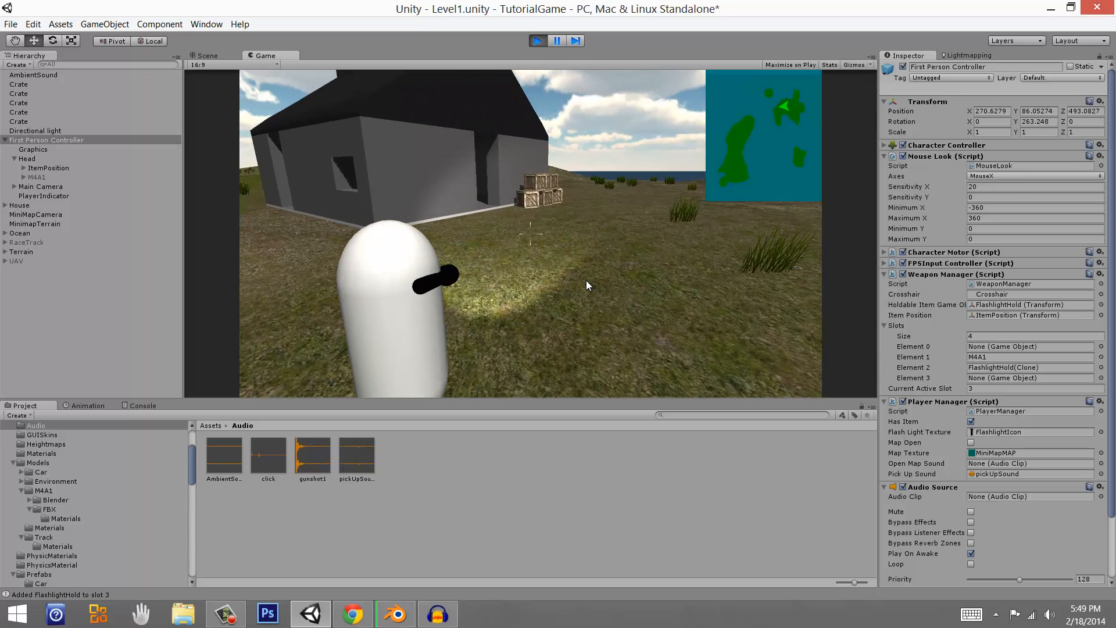
pyautogui.press('2')
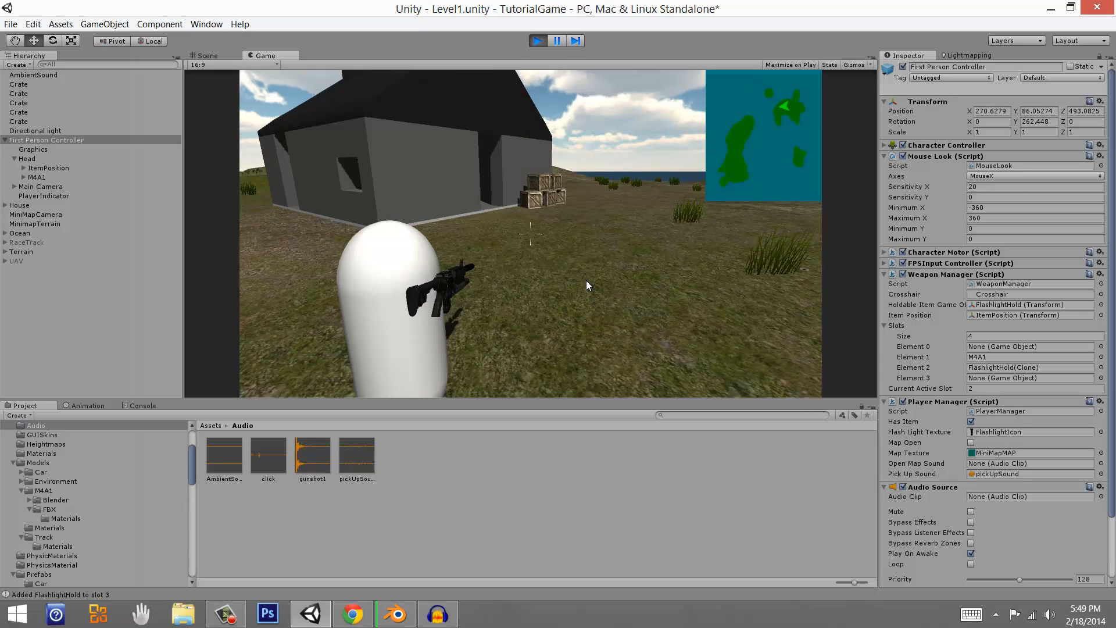
pyautogui.press('3')
pyautogui.press('2')
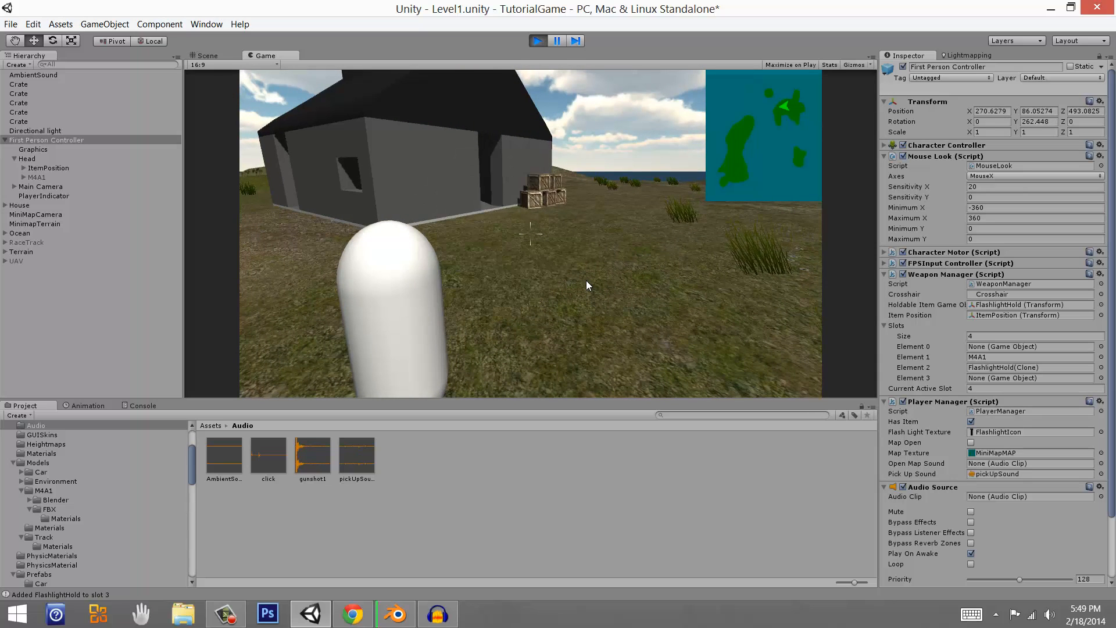
pyautogui.press('3')
pyautogui.press('2')
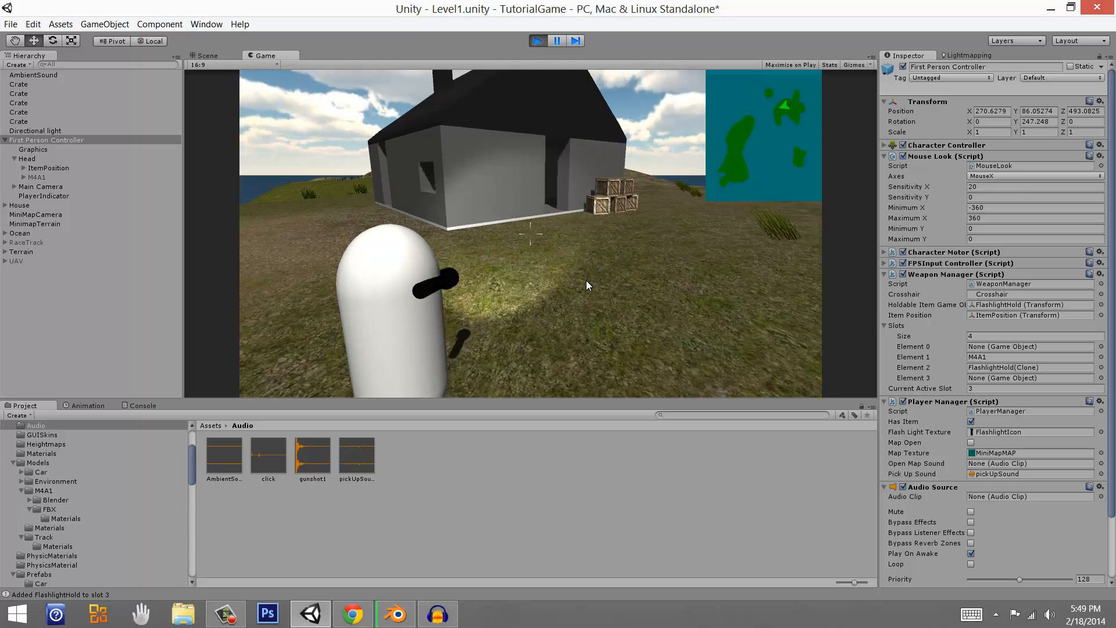
pyautogui.press('4')
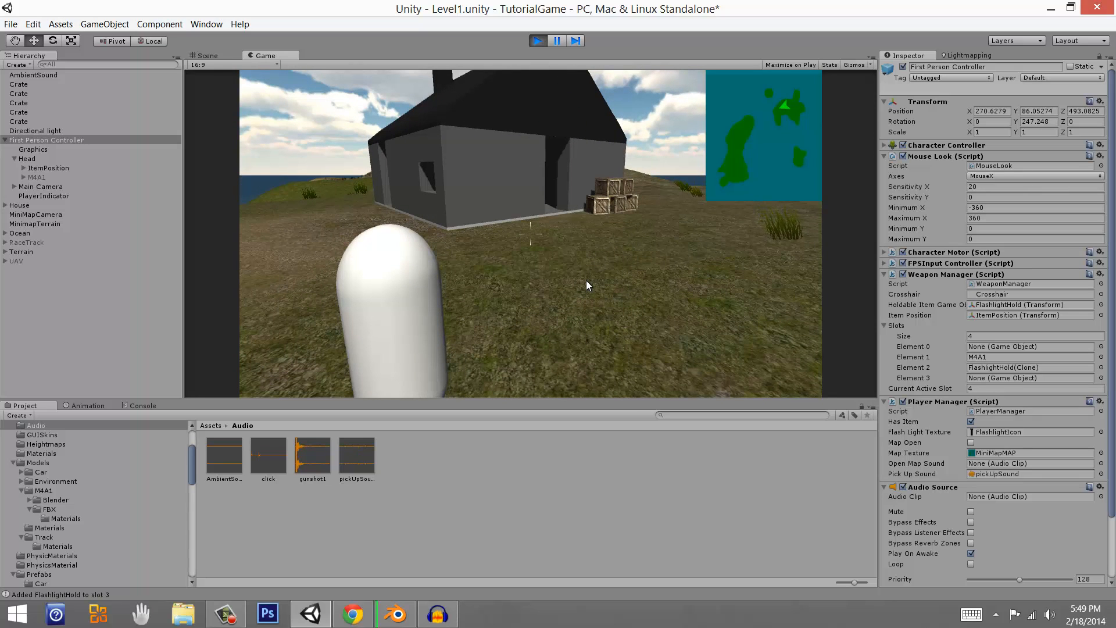
# Step: Test switching between the rifle in slot 2 and the flashlight in slot 3, and carry the rifle up to the house
pyautogui.press('w')
pyautogui.press('2')
pyautogui.press('3')
pyautogui.press('2')
pyautogui.press('3')
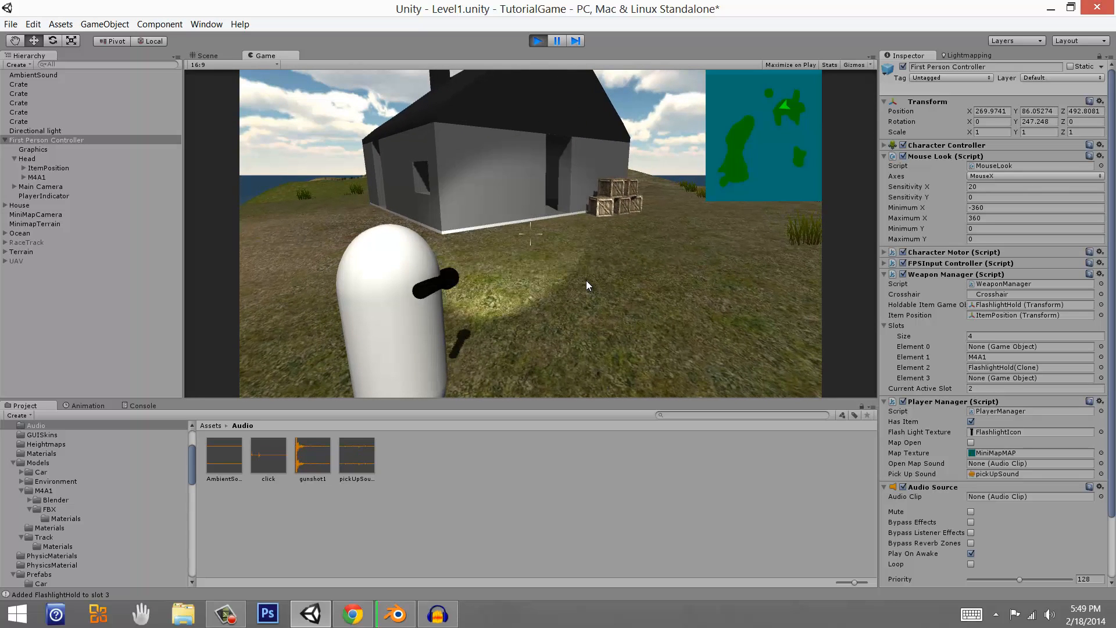
pyautogui.press('2')
pyautogui.press('w')
pyautogui.press('w')
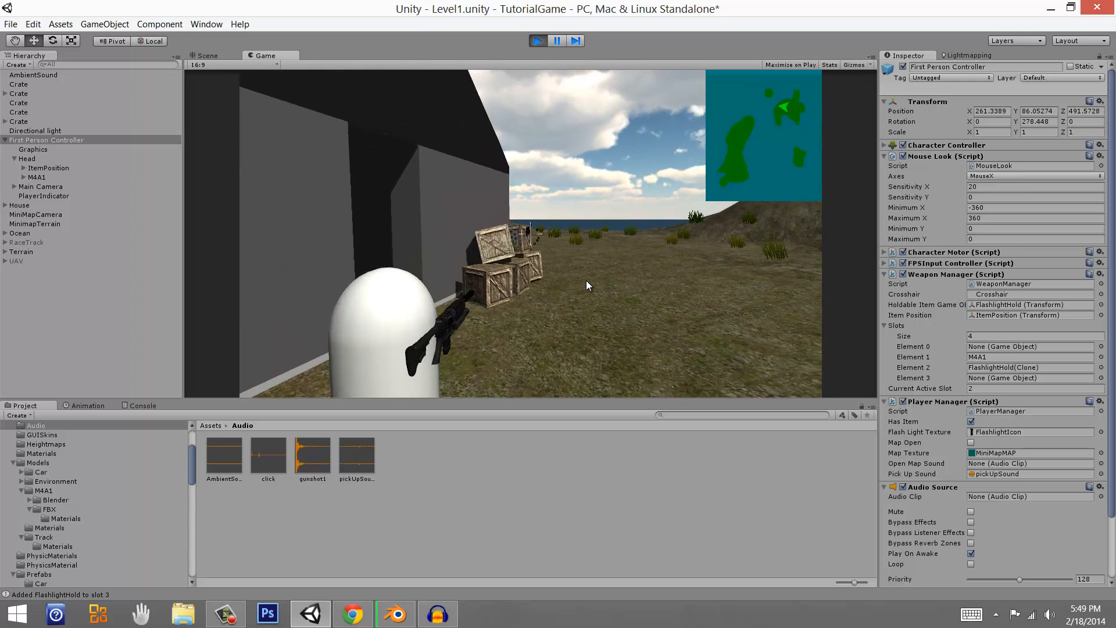
# Step: Walk around outside the house with the rifle and shoot at the stacked crates
pyautogui.press('d')
pyautogui.press('w')
pyautogui.press('d')
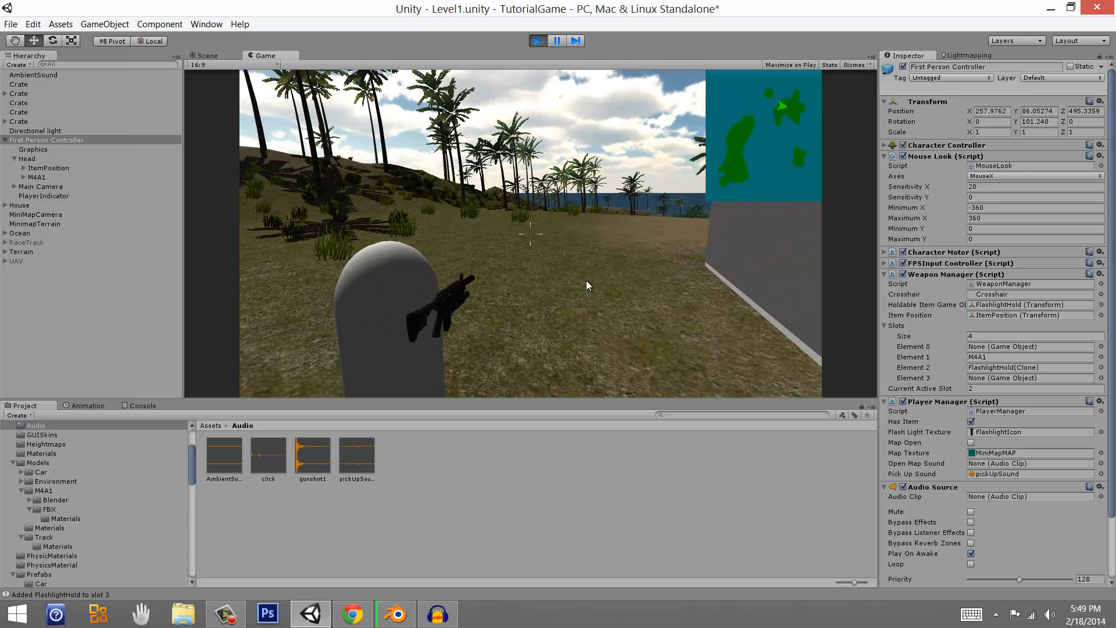
pyautogui.press('w')
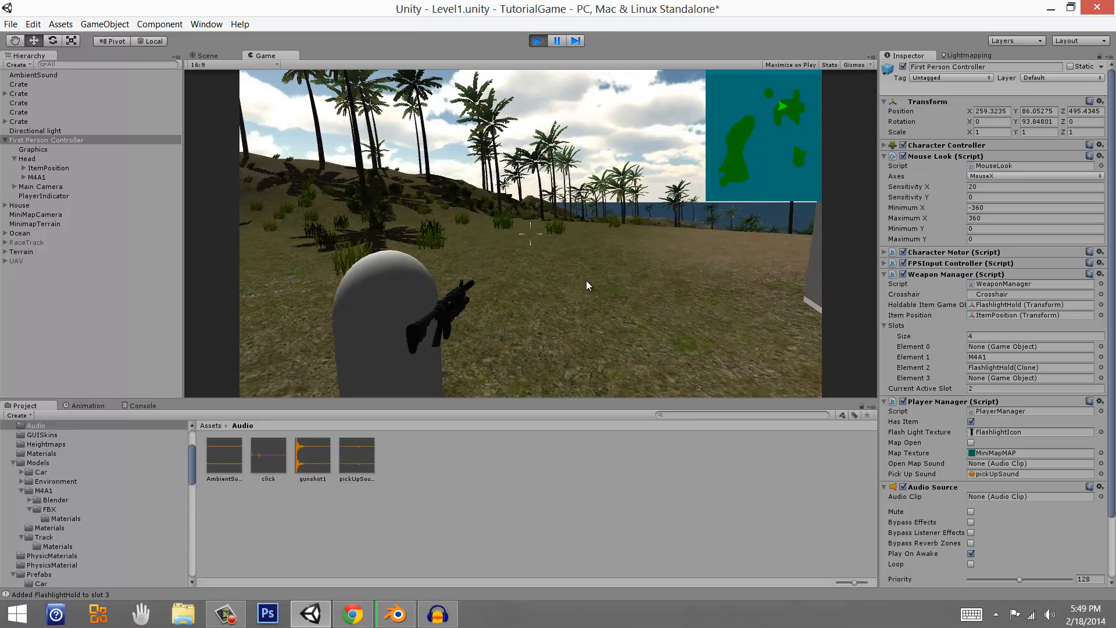
pyautogui.press('a')
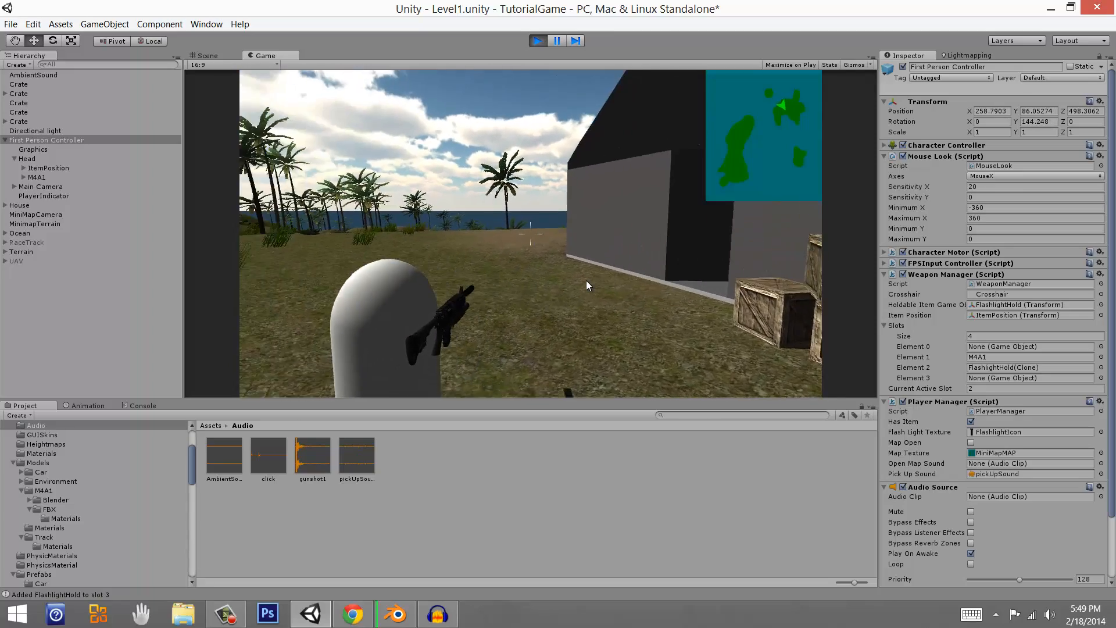
pyautogui.press('a')
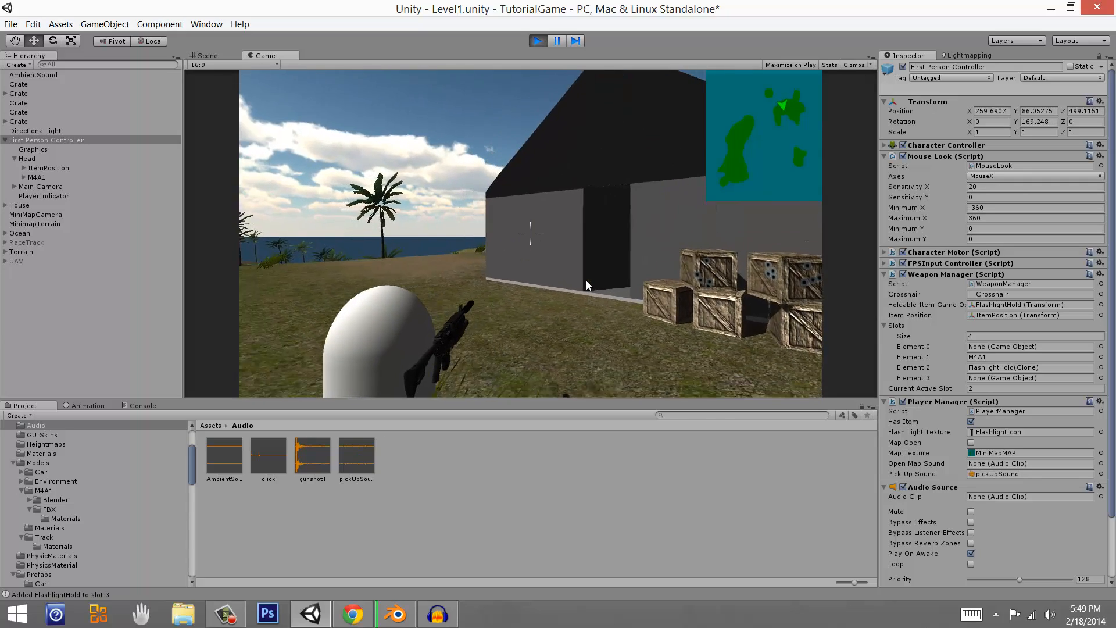
pyautogui.press('s')
pyautogui.press('w')
pyautogui.press('a')
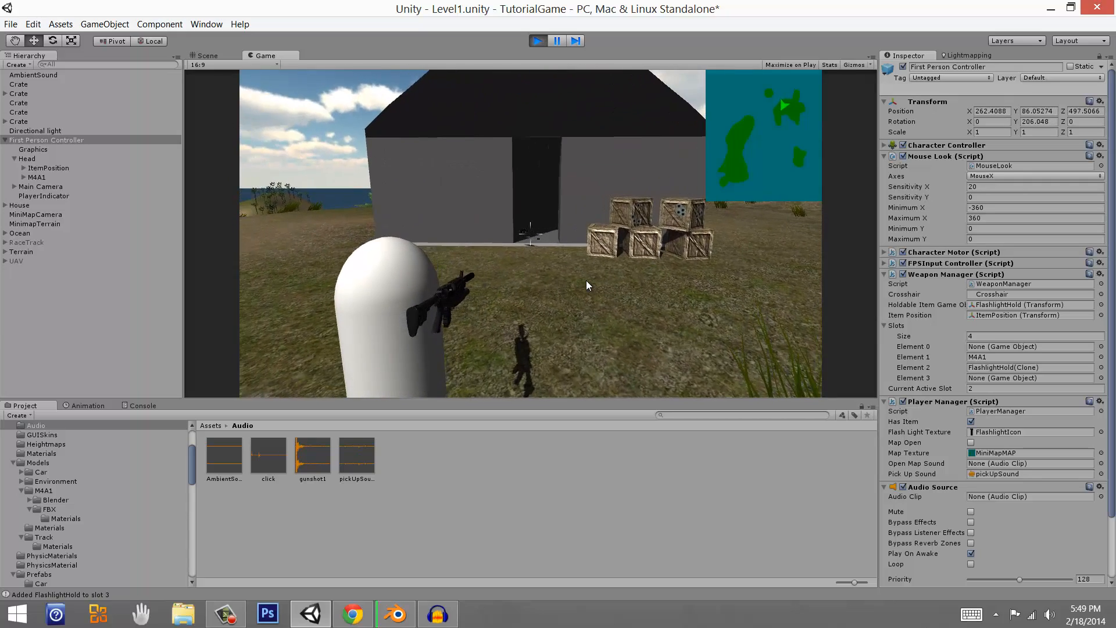
# Step: Approach the house doorway, fire the rifle at its floor, and walk away across the grass
pyautogui.press('w')
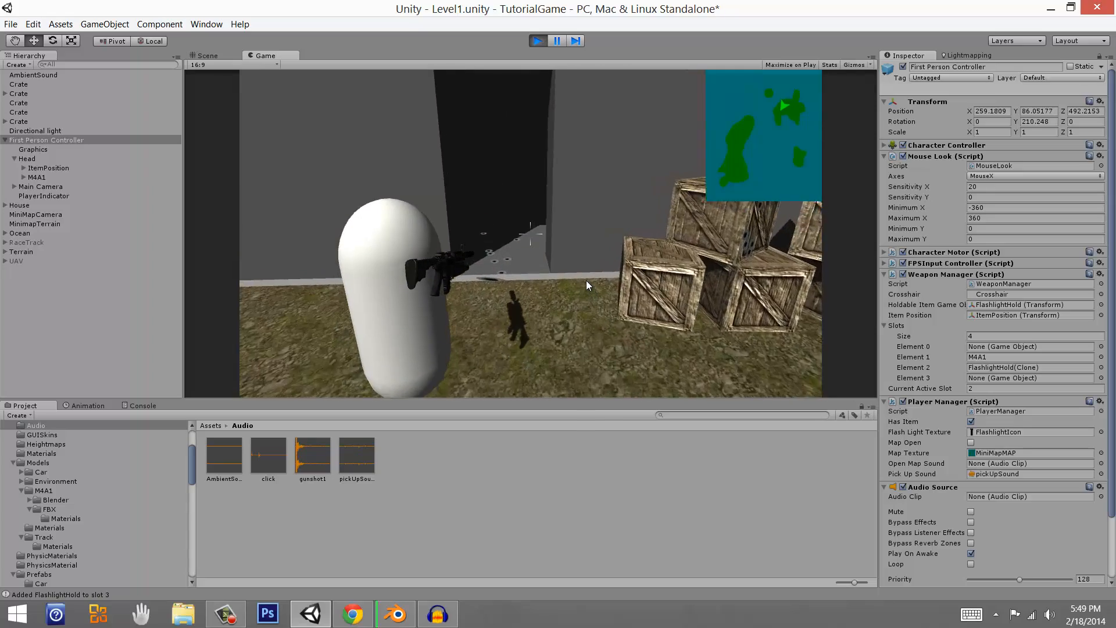
pyautogui.press('s')
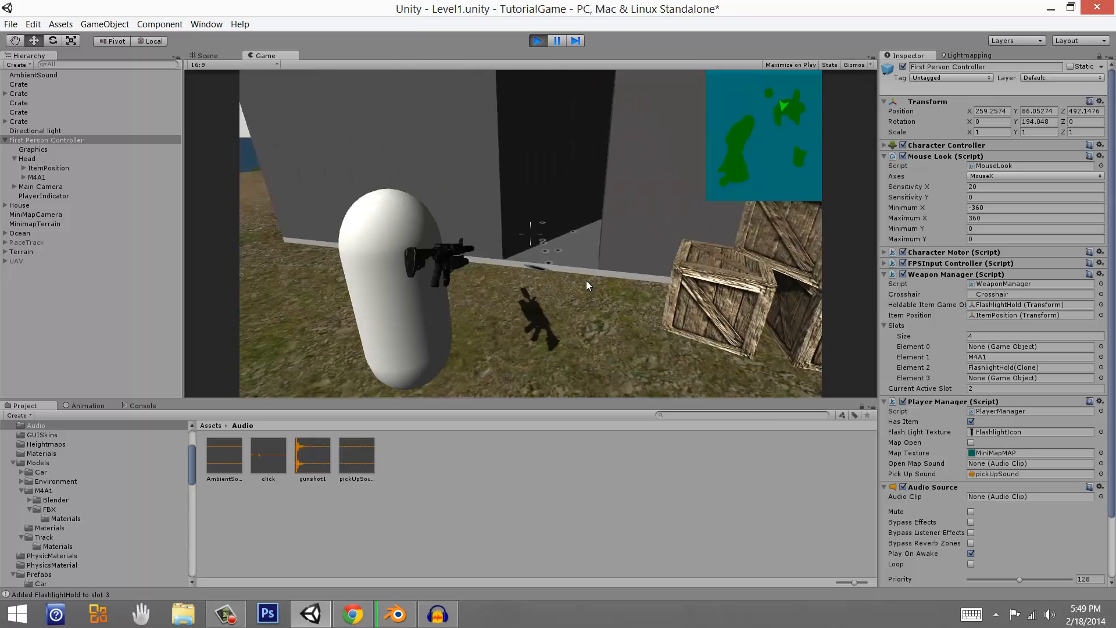
pyautogui.press('a')
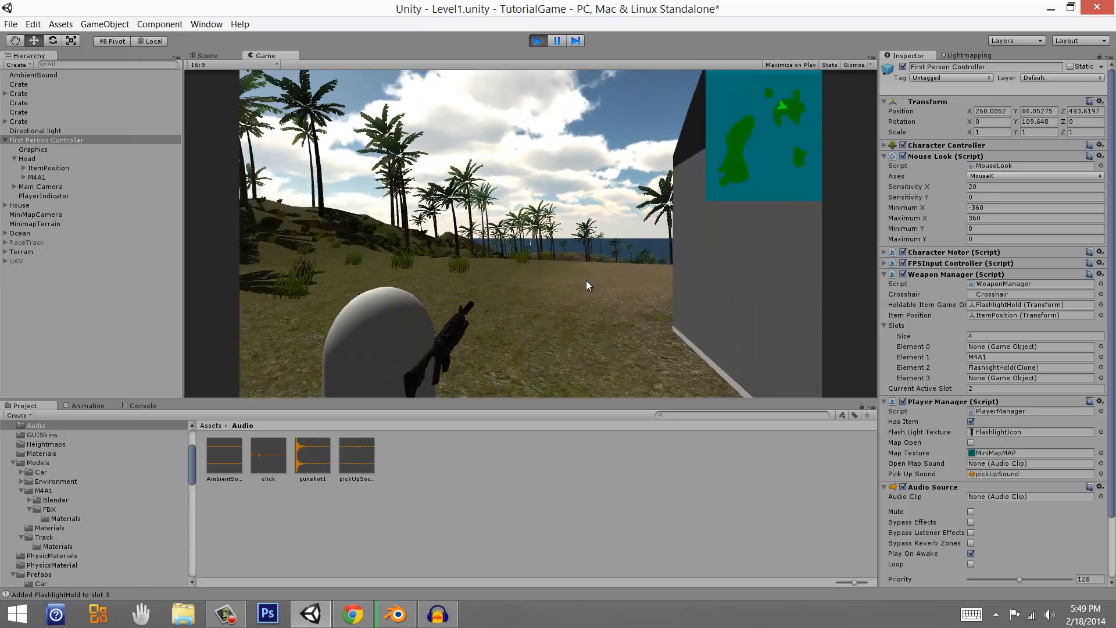
pyautogui.press('w')
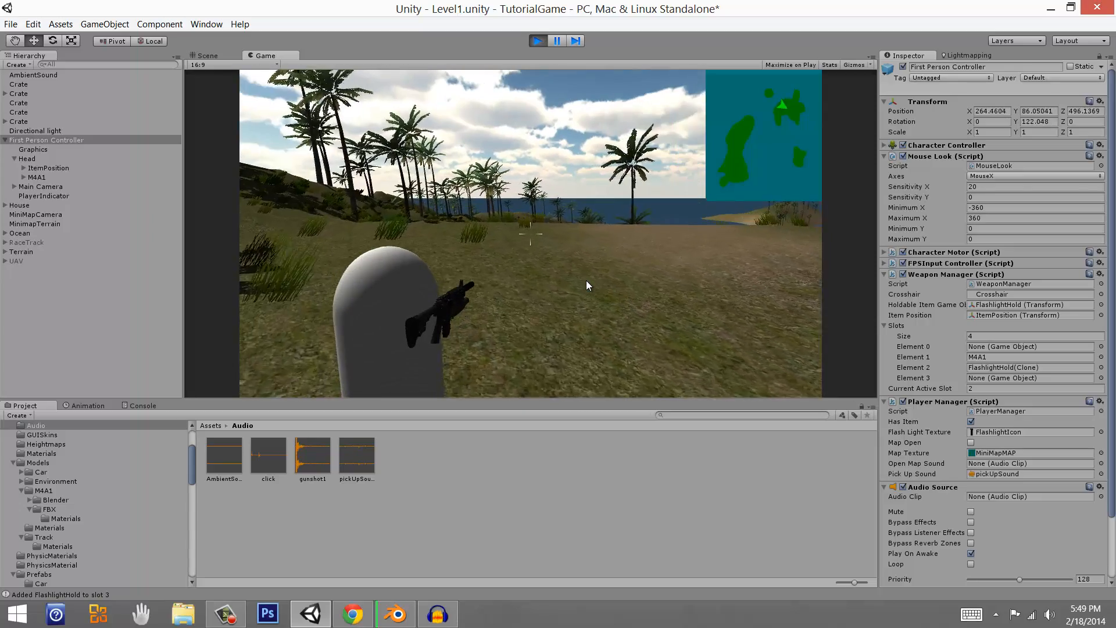
# Step: Stop play mode and save the scene
pyautogui.hotkey('ctrl', 'p')
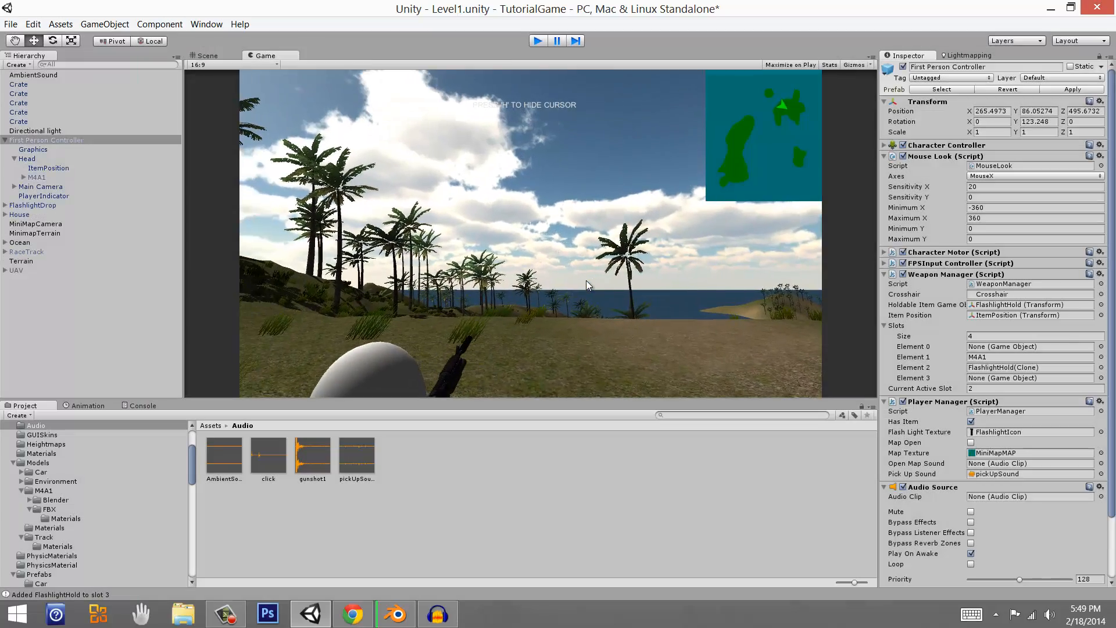
pyautogui.moveTo(587, 281); pyautogui.dragTo(586, 281, button='right')
pyautogui.hotkey('ctrl', 's')
pyautogui.press('a')
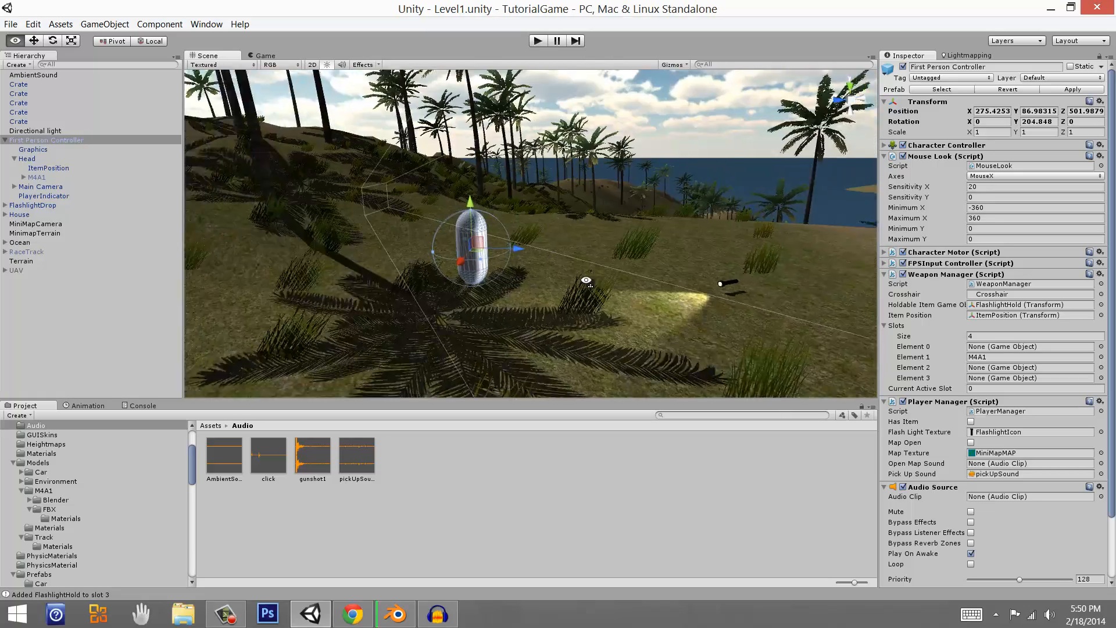
pyautogui.keyDown('alt'); pyautogui.moveTo(586, 280); pyautogui.dragTo(587, 284); pyautogui.keyUp('alt')
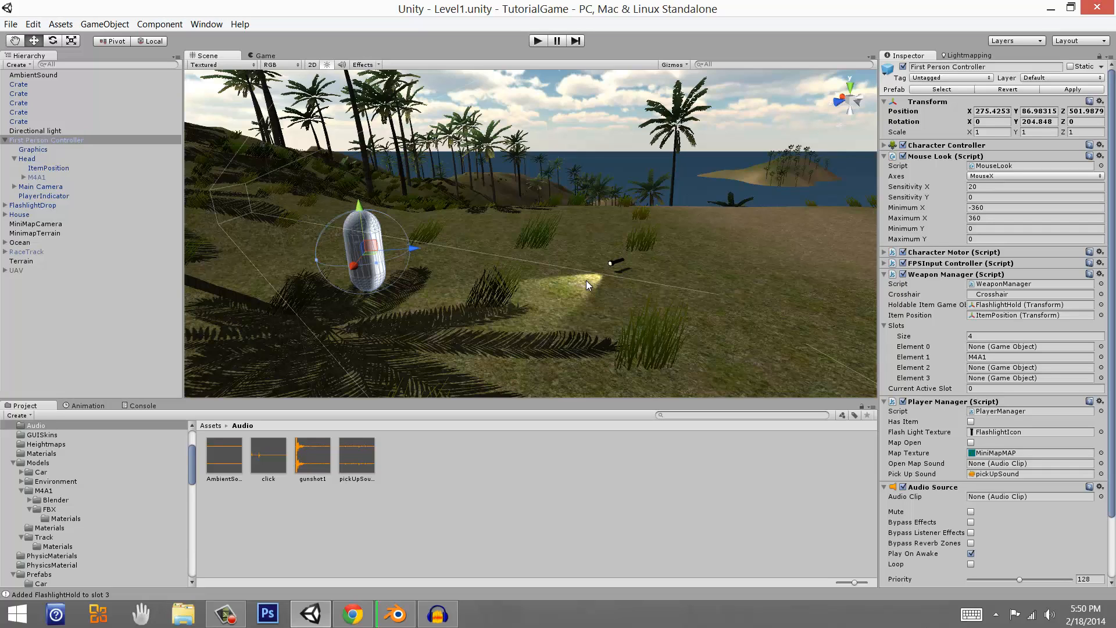
# Step: Collapse the Weapon Manager's Slots array, locate the Pick Up Sound clip, and review the PlayerManager script's pickup code
pyautogui.click(885, 326)
pyautogui.scroll(-2, 993, 325)
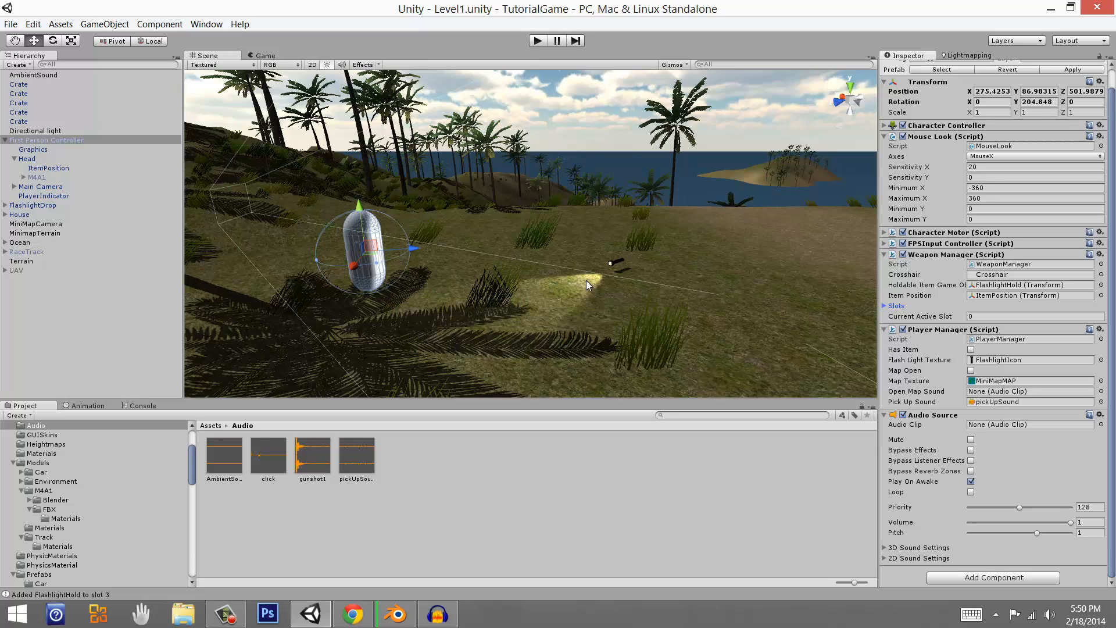
pyautogui.click(1029, 402)
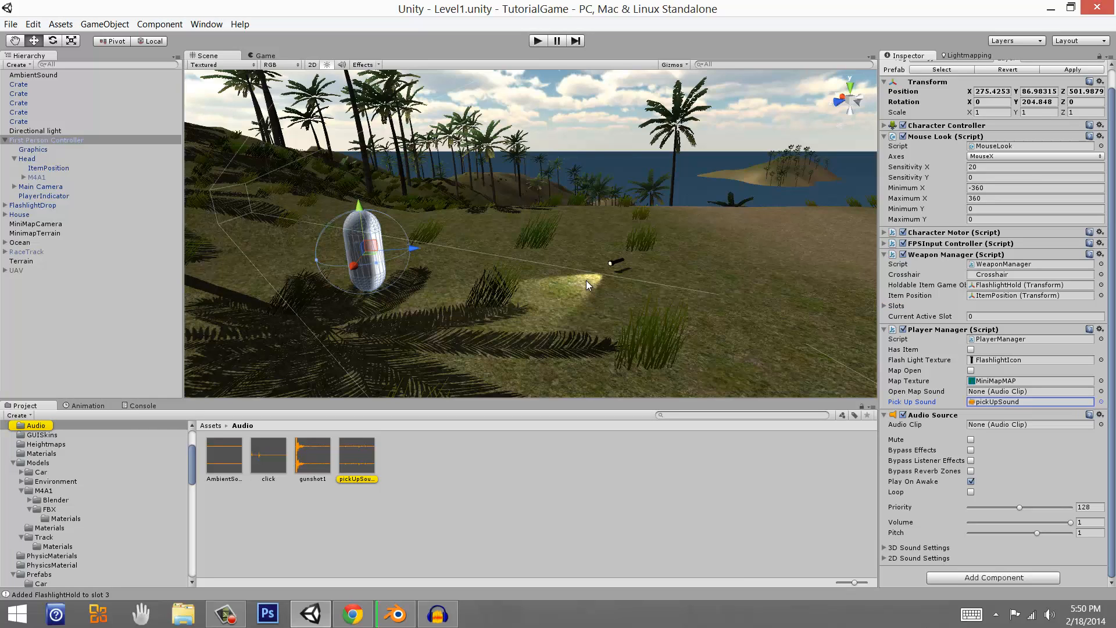
pyautogui.click(1028, 339)
pyautogui.click(401, 459)
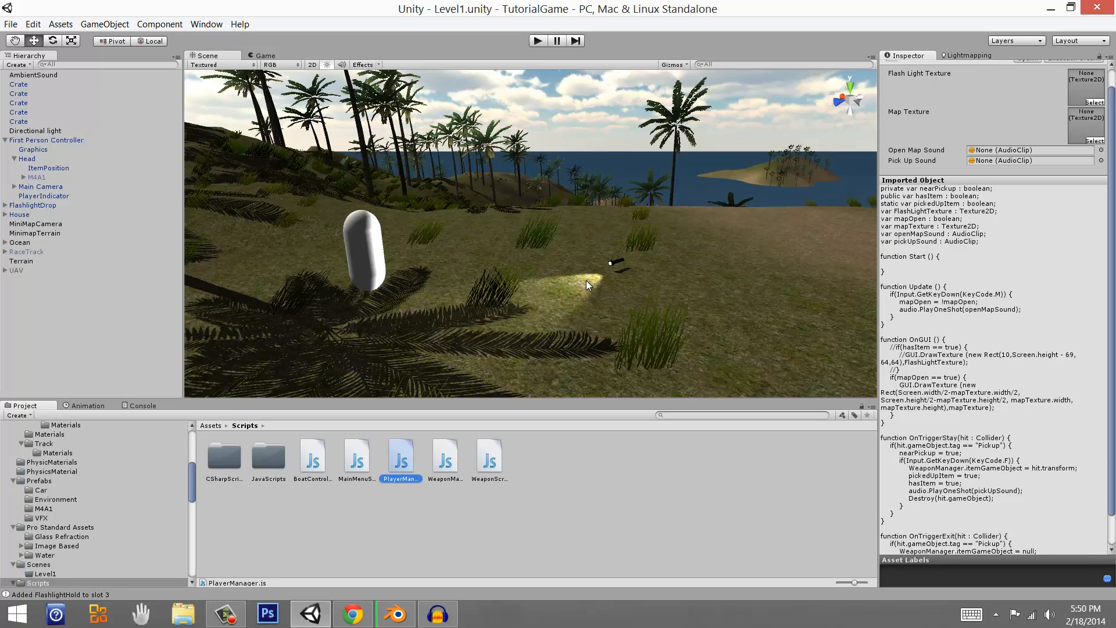
pyautogui.scroll(-1, 994, 308)
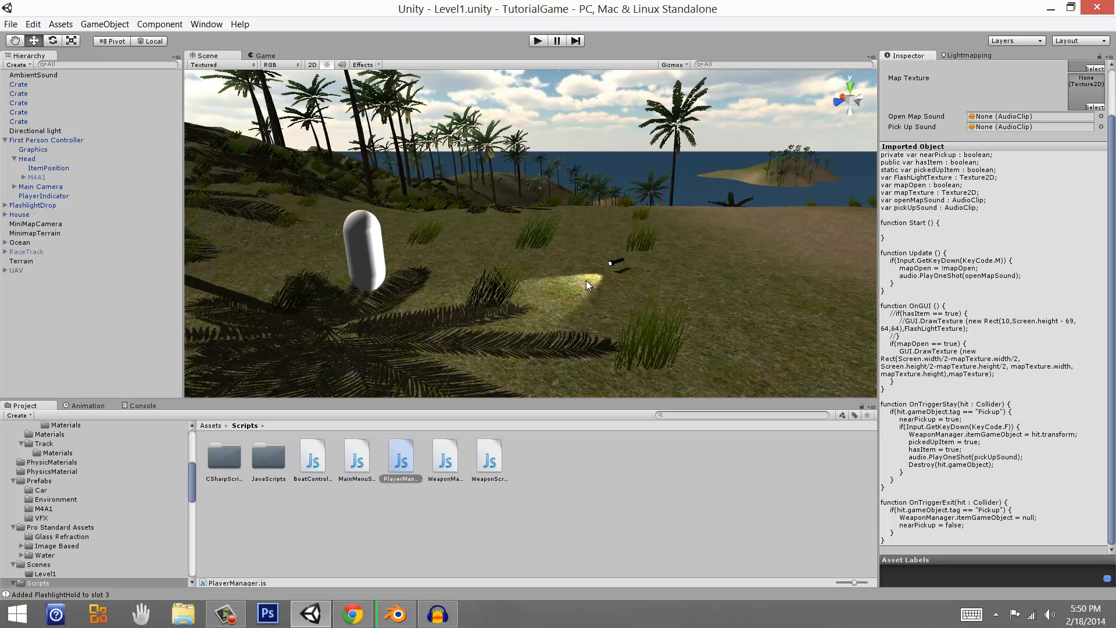
# Step: Locate the First Person Controller's PlayerManager script and pickup clip in the project, and display the script's code again
pyautogui.click(587, 285)
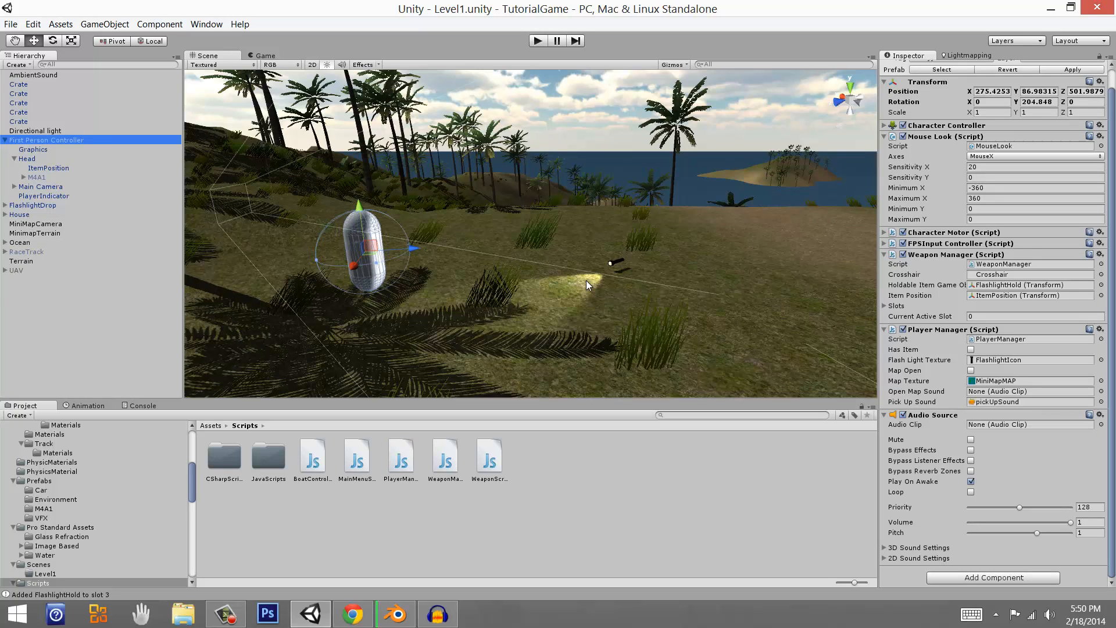
pyautogui.click(1029, 339)
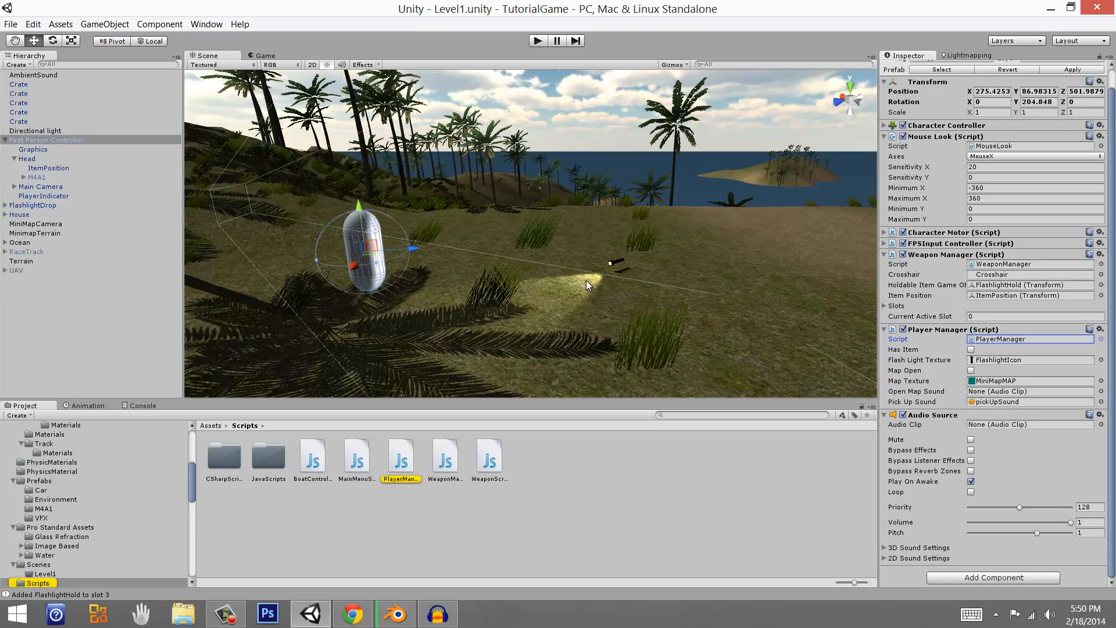
pyautogui.click(1029, 402)
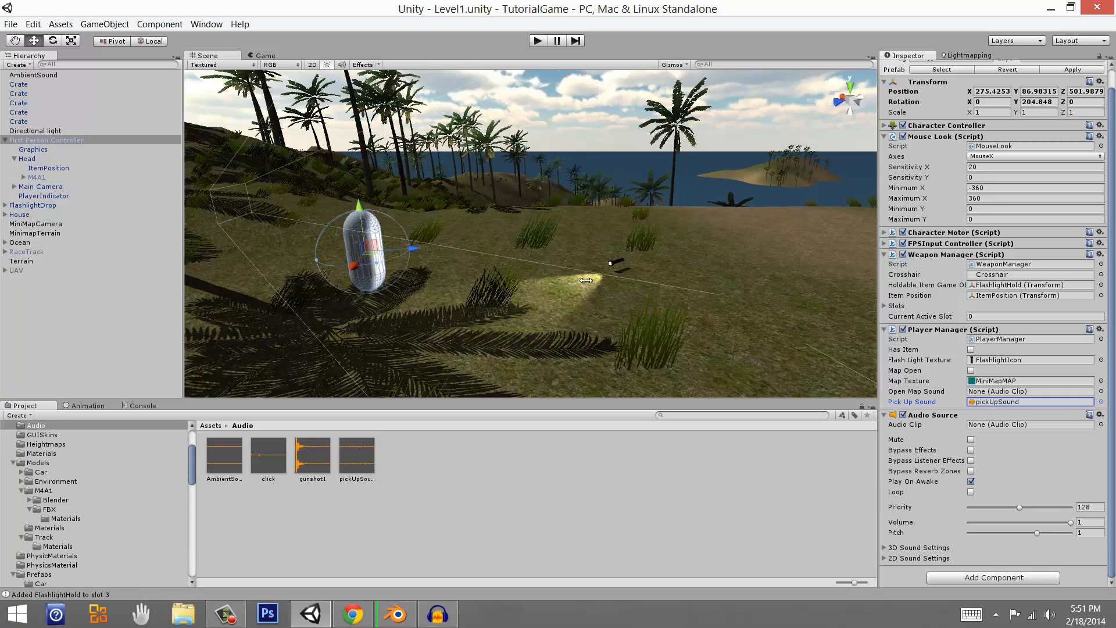
pyautogui.click(1023, 339)
pyautogui.doubleClick(1024, 339)
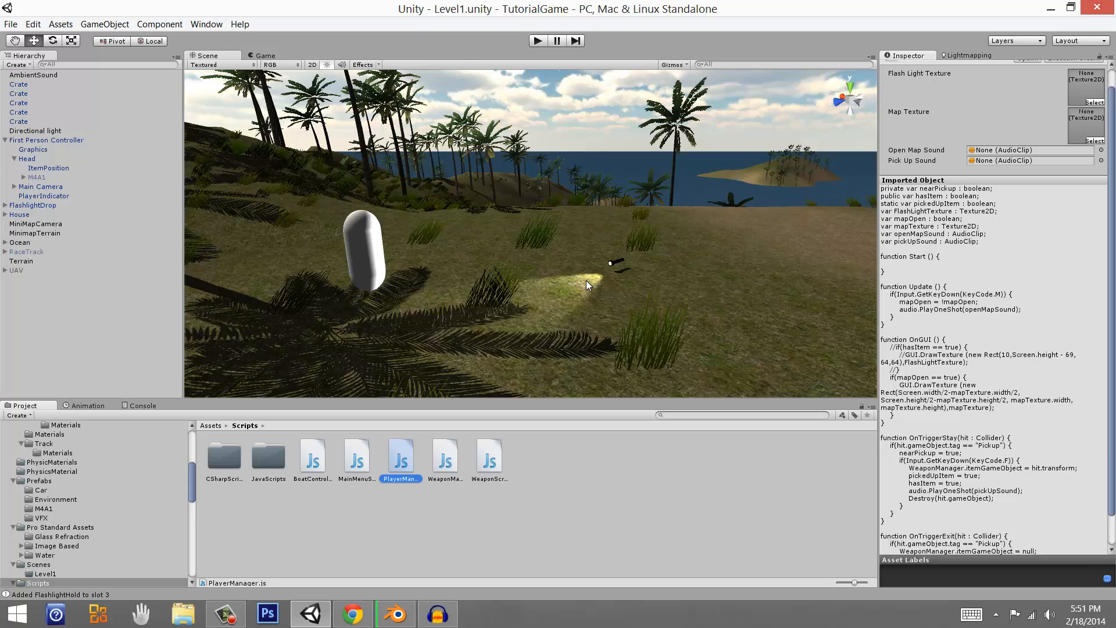
# Step: Reselect the First Person Controller and collapse its Audio Source component
pyautogui.click(46, 140)
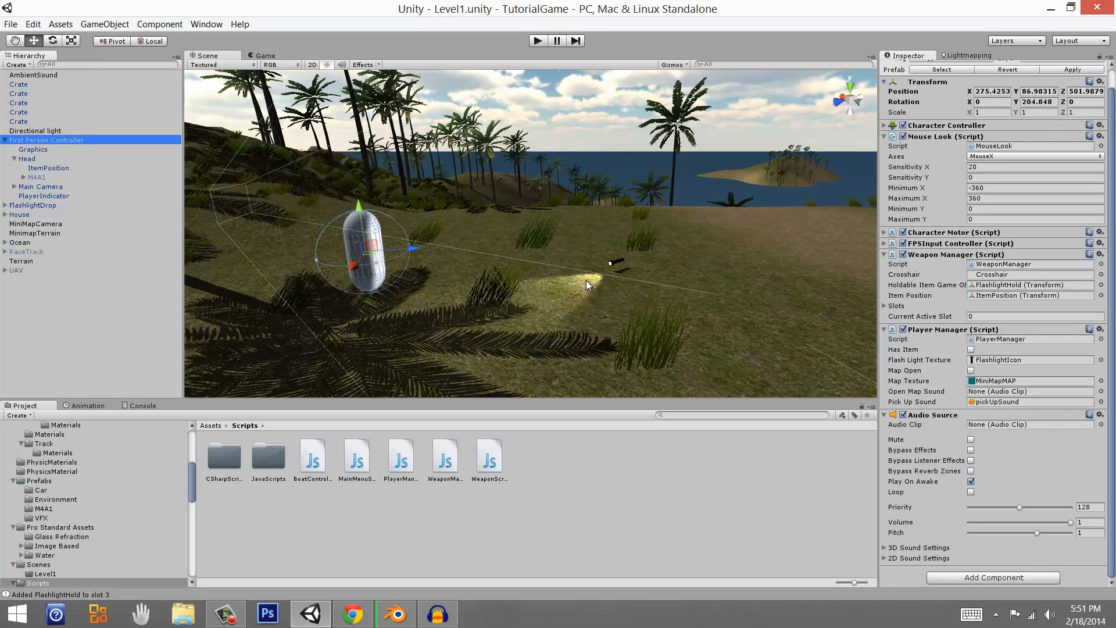
pyautogui.click(932, 414)
pyautogui.click(933, 435)
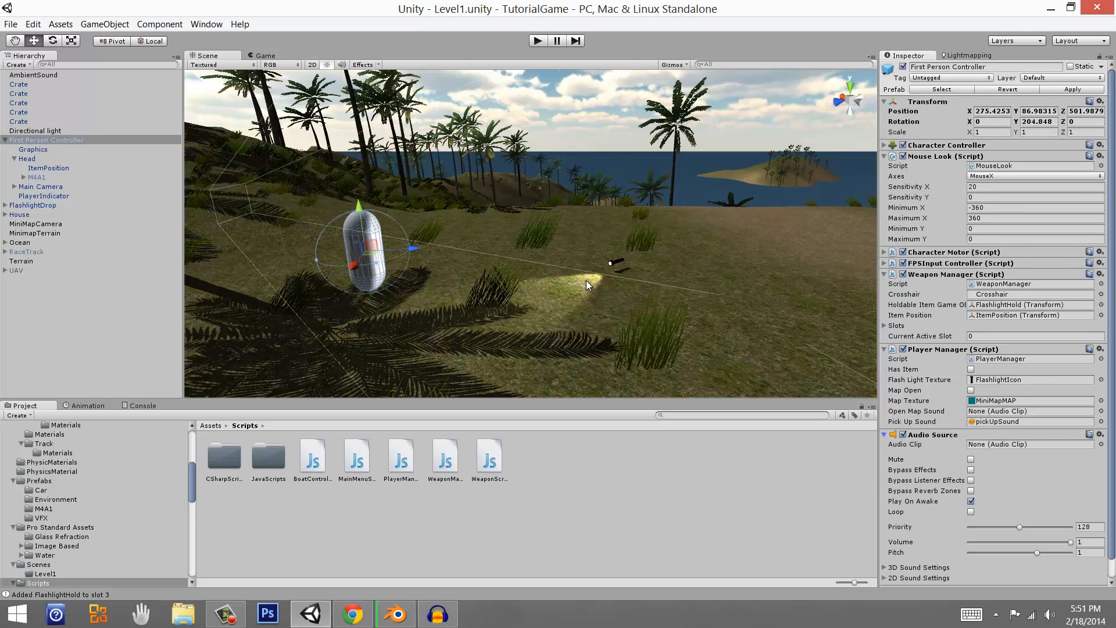
pyautogui.scroll(-1, 994, 319)
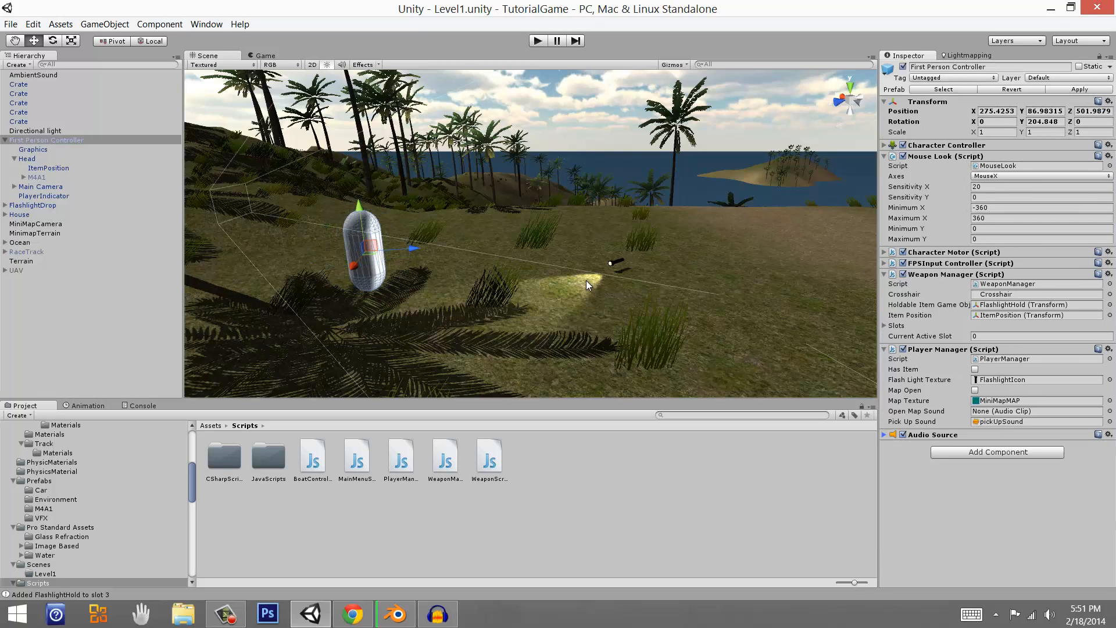
# Step: Start play mode, walk to the dropped flashlight with slot 1 active, and pick it up
pyautogui.moveTo(587, 286); pyautogui.dragTo(587, 285, button='right')
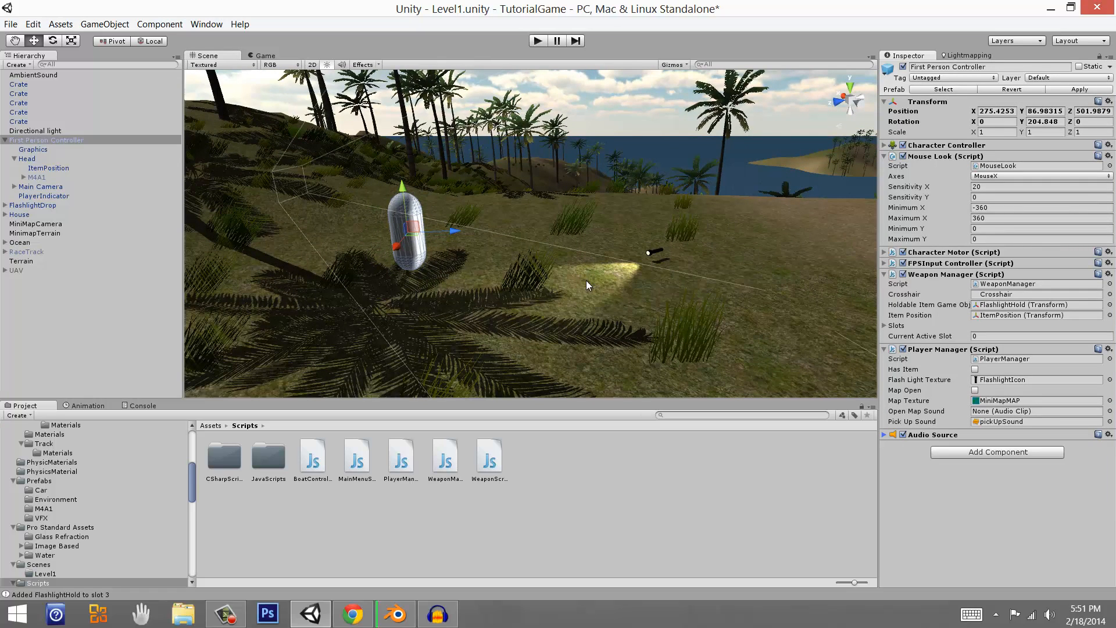
pyautogui.hotkey('ctrl', 'p')
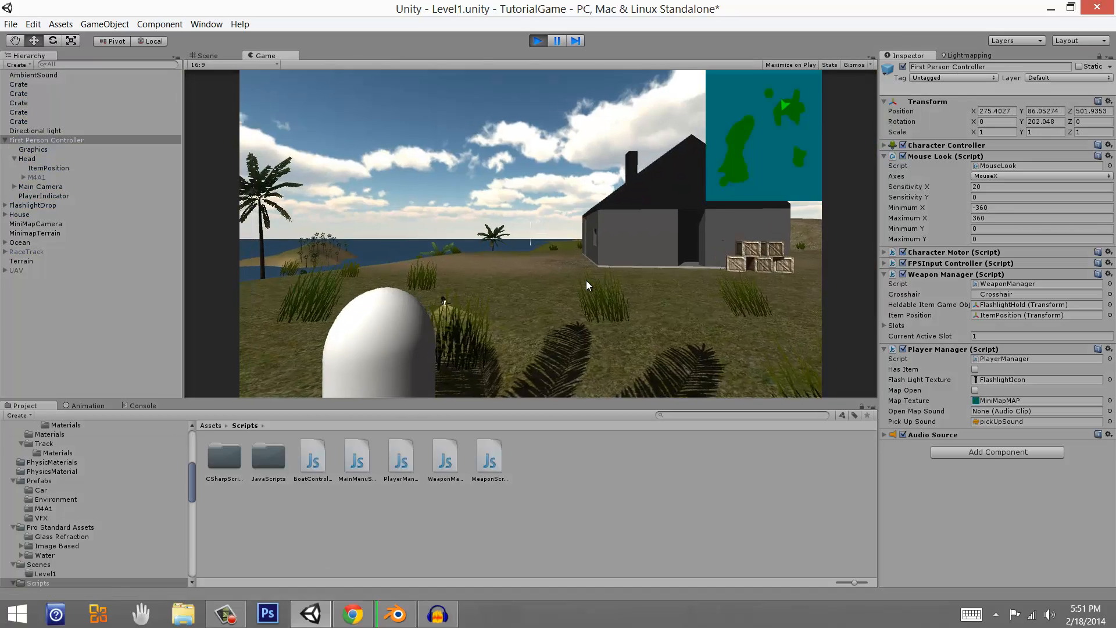
pyautogui.press('w')
pyautogui.press('w')
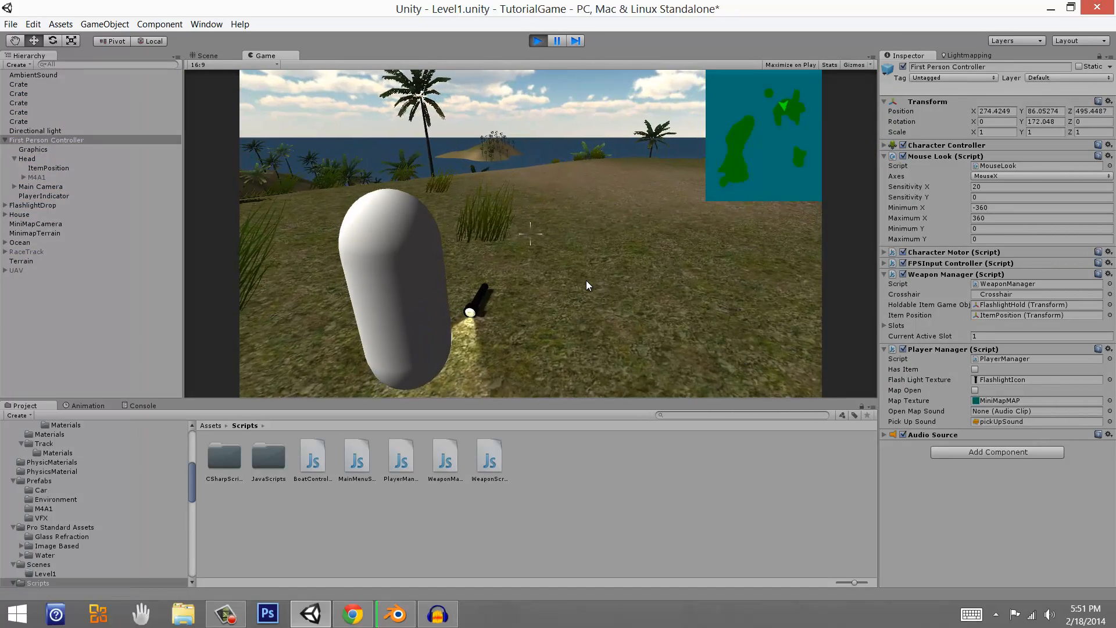
pyautogui.press('e')
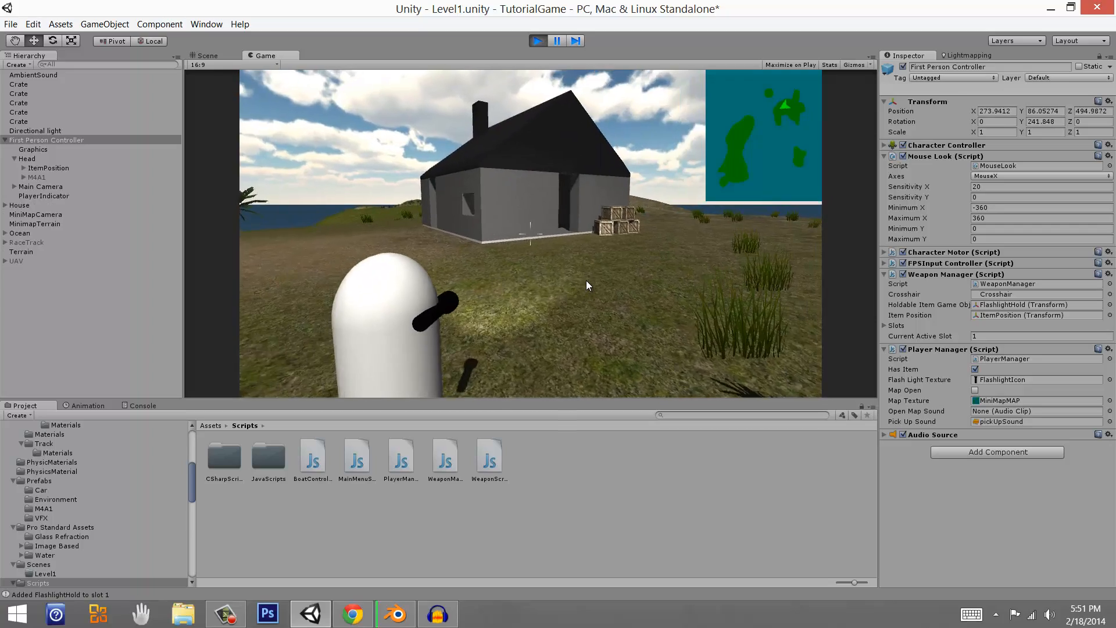
# Step: Walk to the house with the flashlight, test switching between slots 1 and 2, and release the cursor
pyautogui.press('w')
pyautogui.press('w')
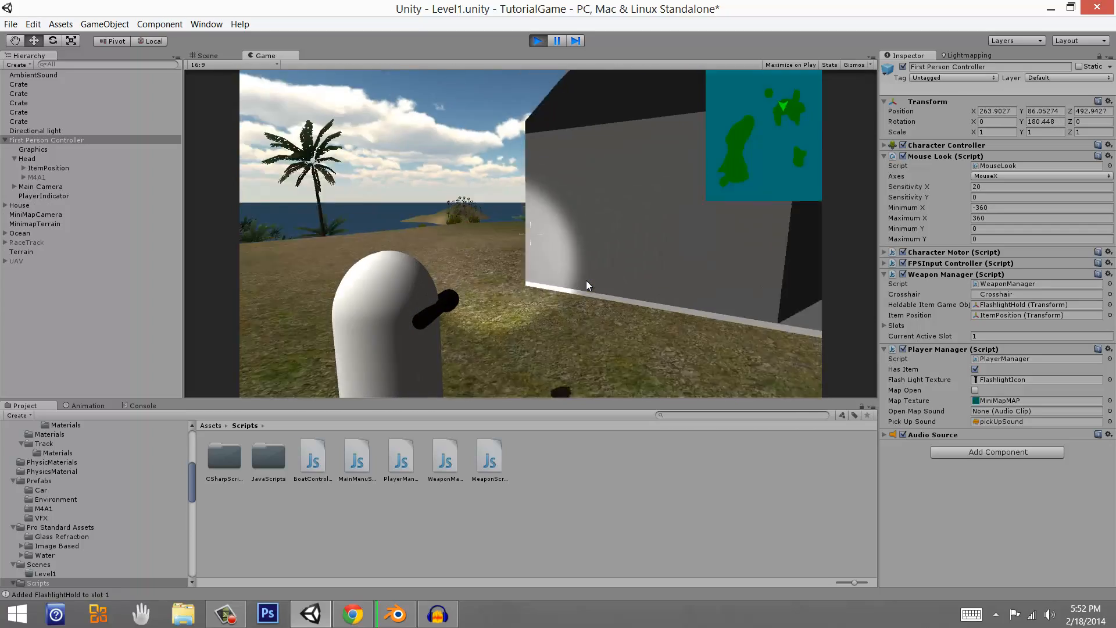
pyautogui.press('2')
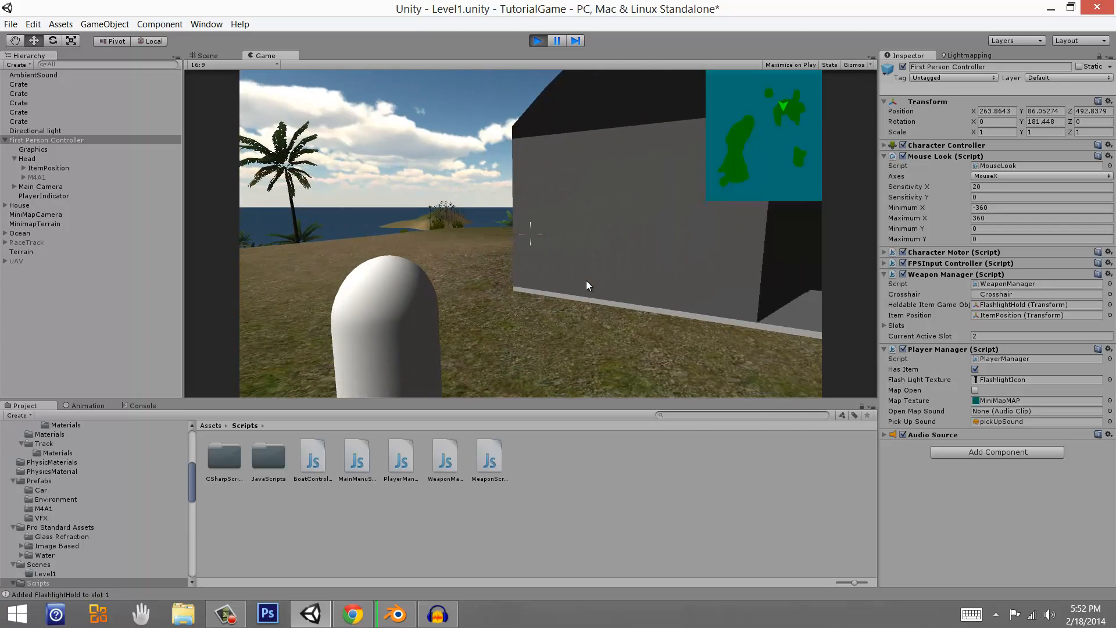
pyautogui.press('1')
pyautogui.press('2')
pyautogui.press('Escape')
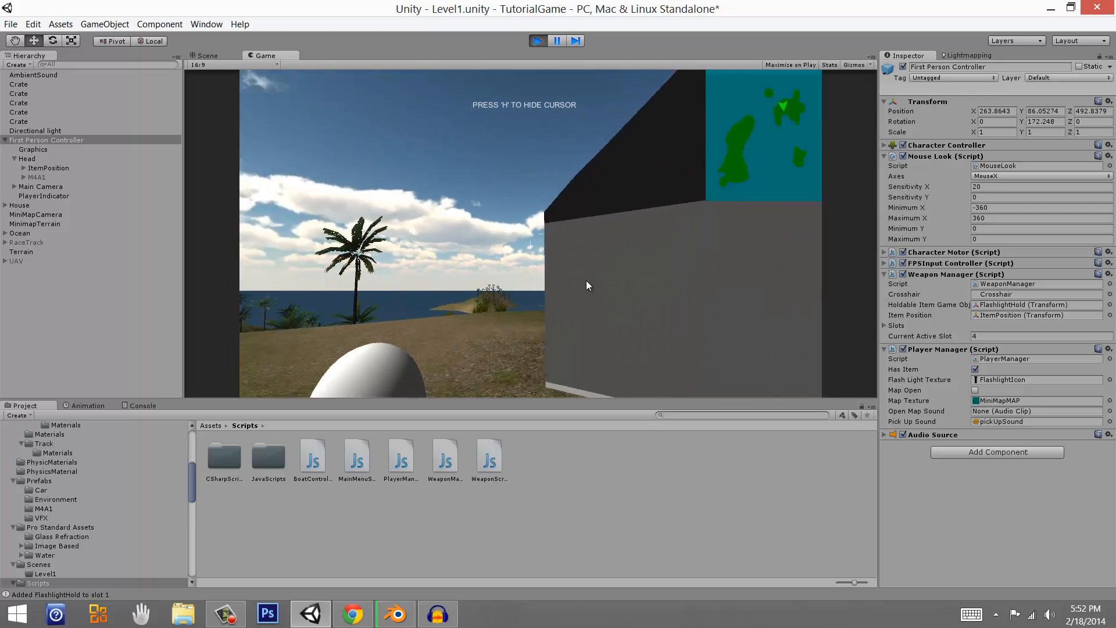
# Step: Exit the running game and save the Level1 scene
pyautogui.hotkey('ctrl', 'p')
pyautogui.hotkey('ctrl', 'p')
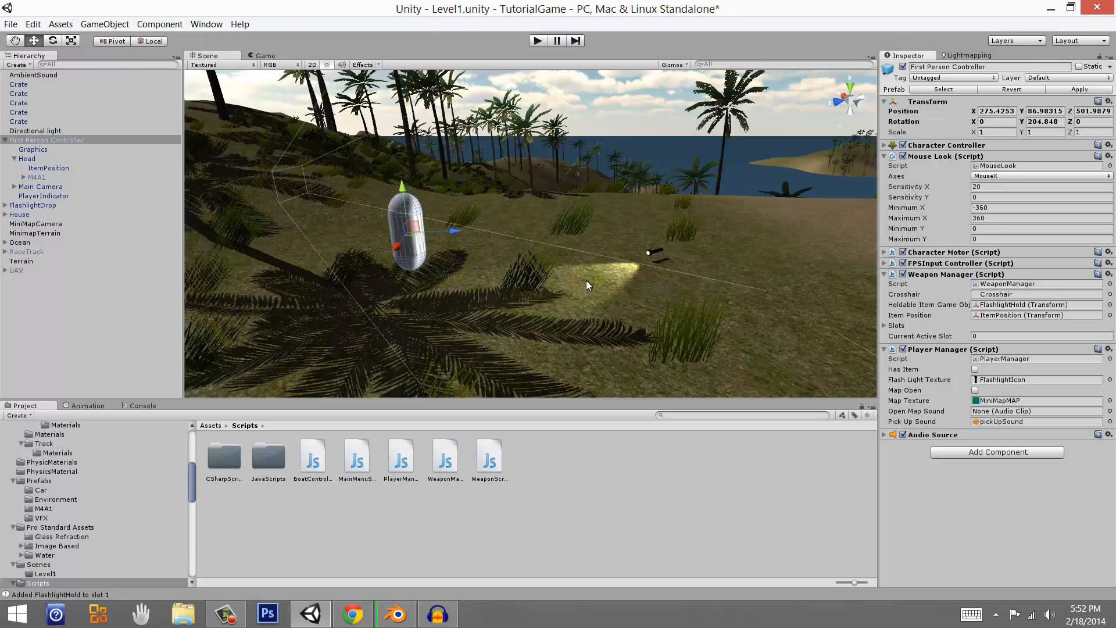
pyautogui.moveTo(587, 282); pyautogui.dragTo(587, 281, button='right')
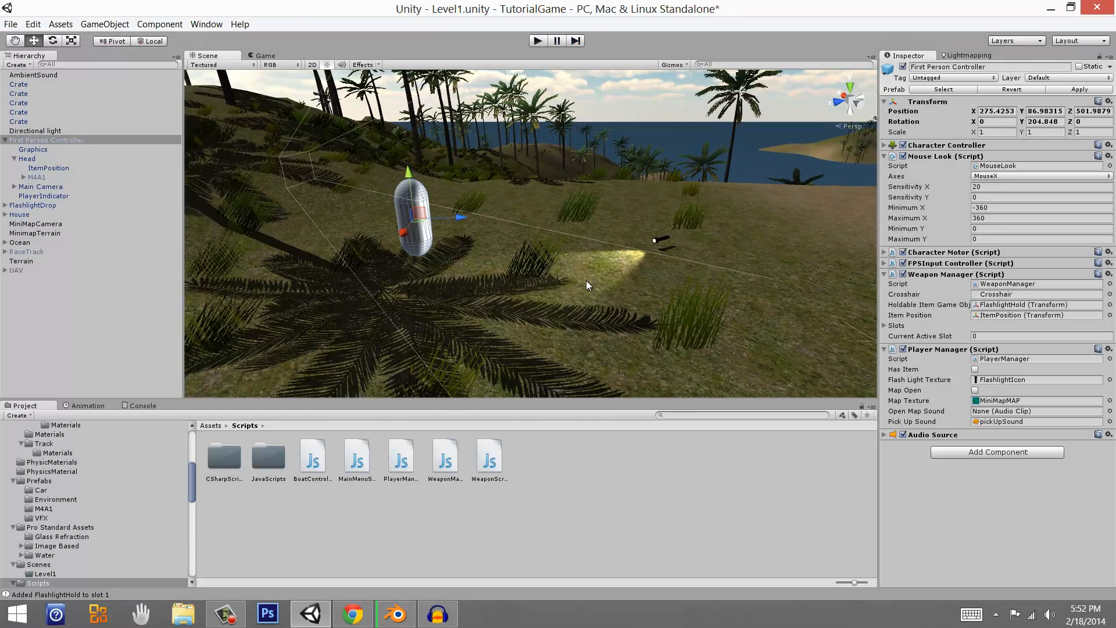
pyautogui.hotkey('ctrl', 's')
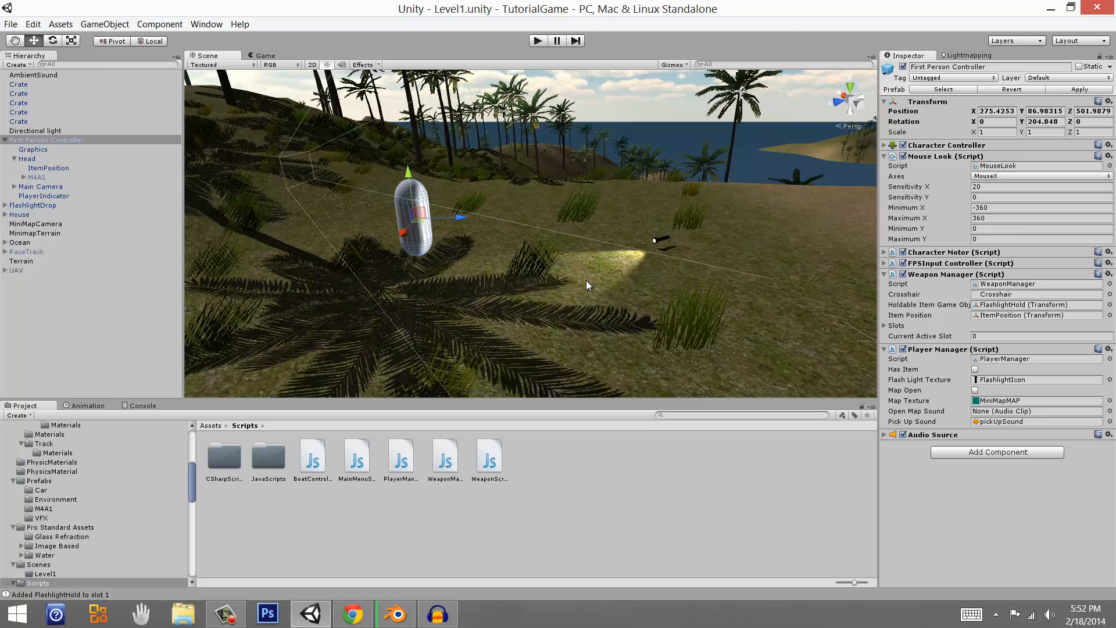
pyautogui.moveTo(587, 285); pyautogui.dragTo(586, 281, button='right')
pyautogui.moveTo(586, 280); pyautogui.dragTo(586, 280, button='middle')
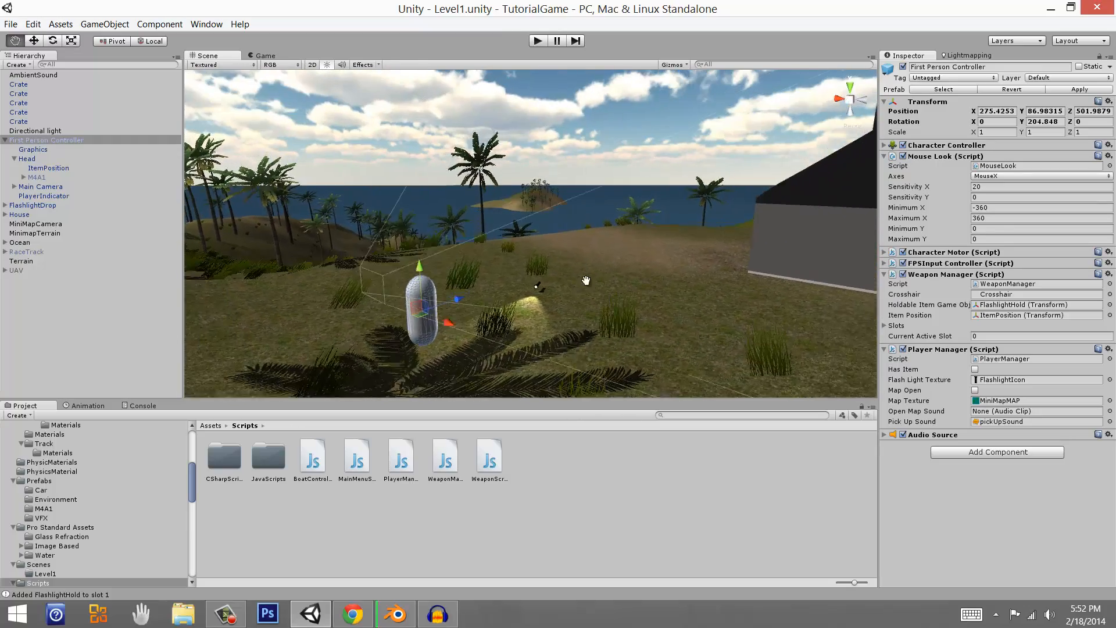
pyautogui.moveTo(586, 280); pyautogui.dragTo(587, 284, button='right')
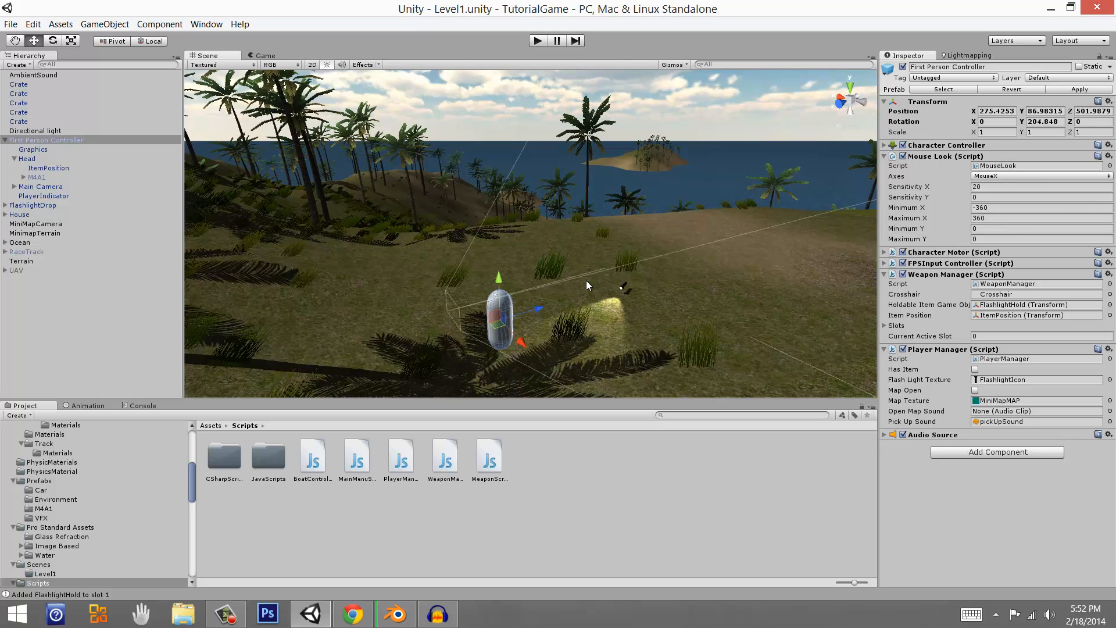
pyautogui.moveTo(587, 285); pyautogui.dragTo(587, 285, button='right')
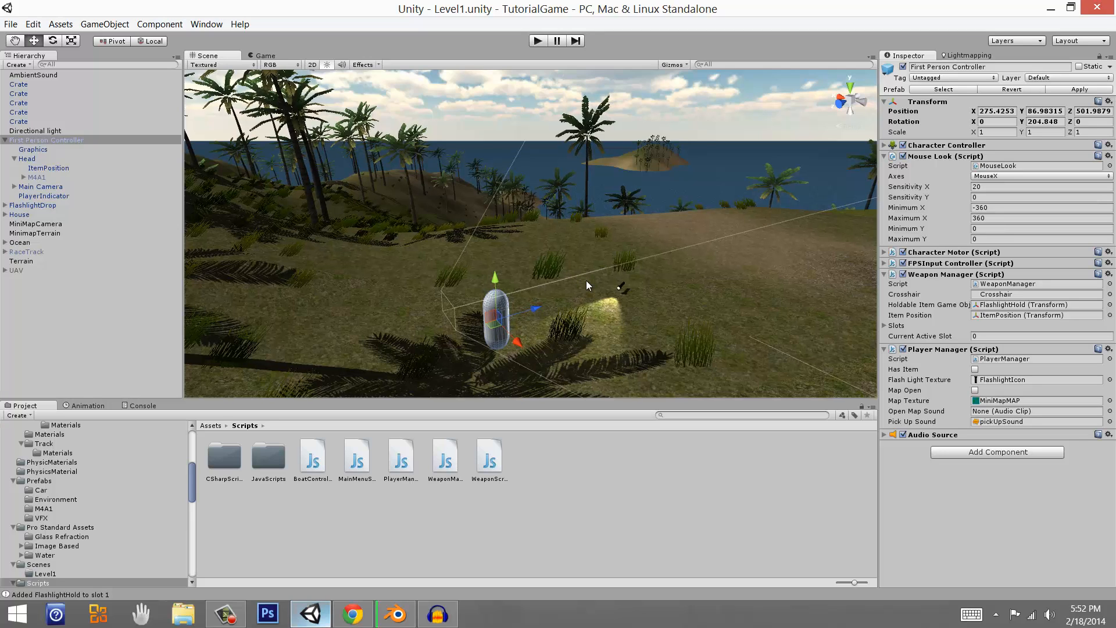
pyautogui.click(225, 614)
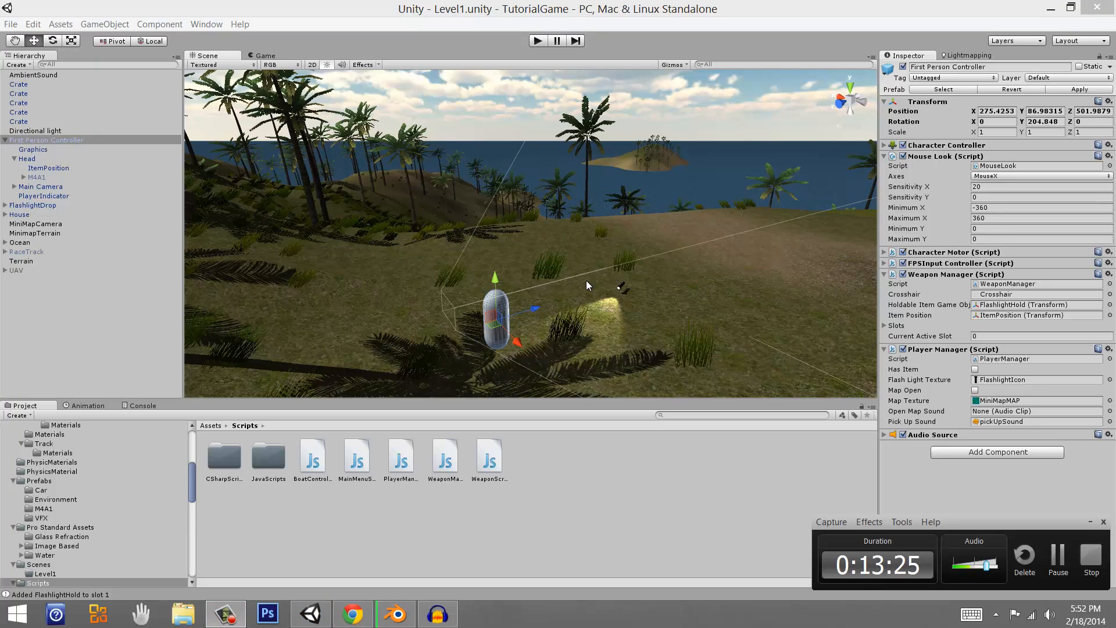